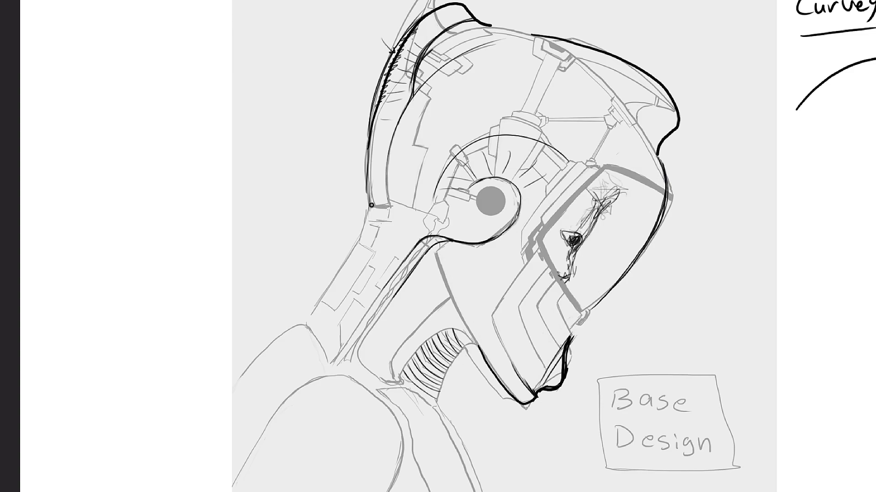
- Draw curved strokes over the back of the neck and the stepped cheek panels of the helmet sketch
drag(370, 201, 223, 381)
drag(536, 197, 404, 367)
mouse_move(525, 261)
mouse_down()
mouse_move(487, 335)
mouse_move(525, 235)
mouse_up()
drag(529, 171, 404, 327)
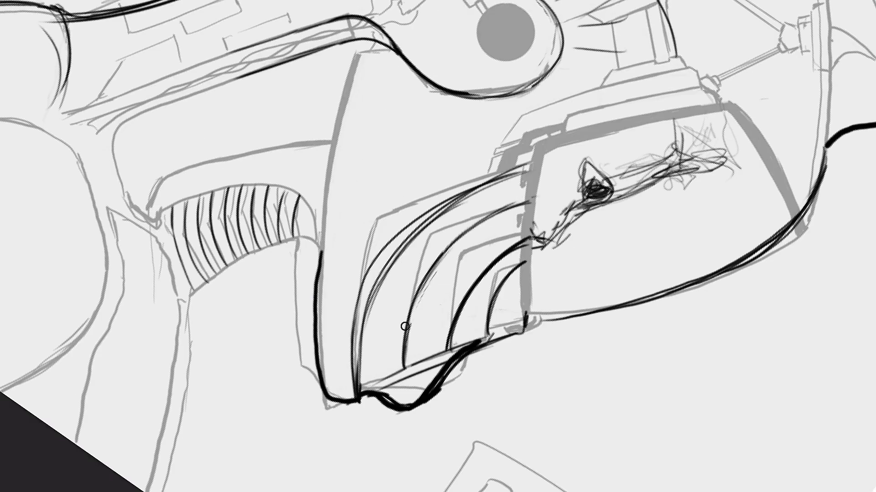
- Round off the visor outline and sketch curved plates and contours along the neck and back of the head
drag(529, 315, 797, 230)
drag(259, 129, 267, 269)
drag(291, 81, 263, 71)
drag(387, 165, 380, 343)
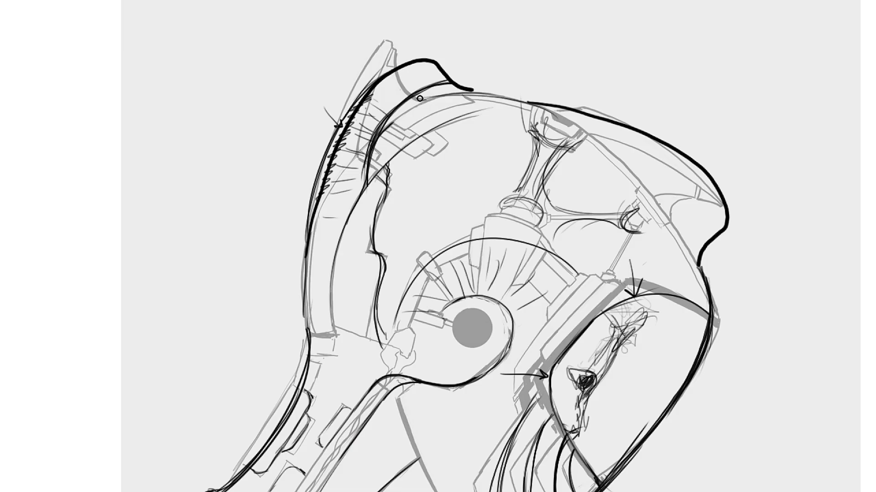
- Sketch three round openings labelled L, M and S on the upper head and write Large, med, small beside the helmet
drag(588, 143, 623, 198)
drag(559, 237, 618, 241)
drag(514, 142, 492, 179)
drag(704, 47, 722, 65)
drag(733, 100, 793, 98)
drag(773, 125, 763, 140)
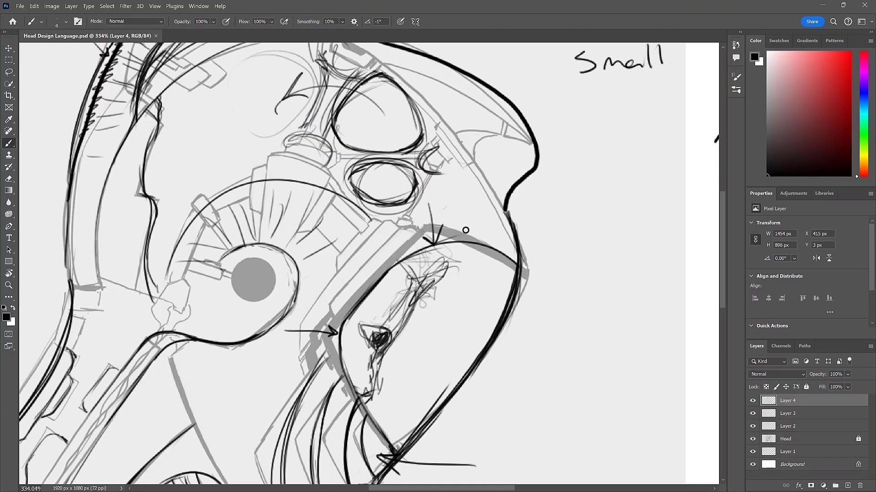
drag(342, 204, 350, 214)
drag(461, 243, 478, 242)
drag(474, 295, 469, 303)
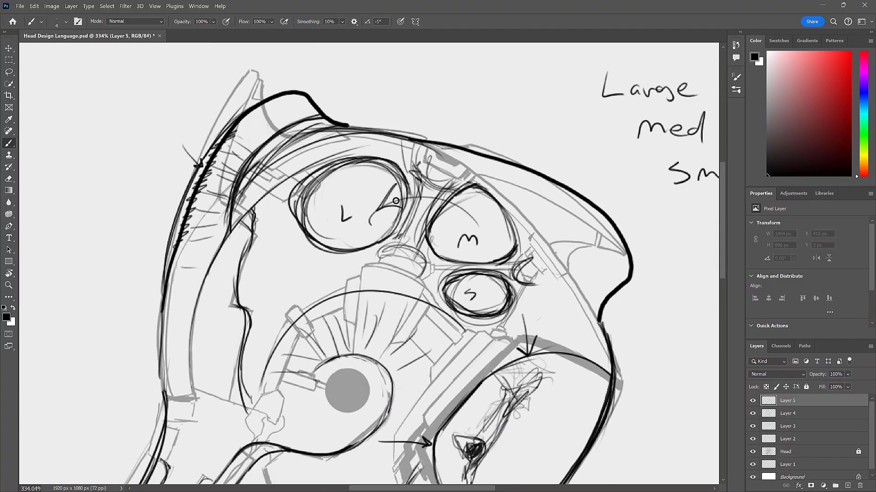
- Merge Layer 5 into the layer below and thicken the round openings, adding notches around M and an arrow inside L
key(ctrl+t)
drag(231, 151, 339, 183)
drag(388, 246, 456, 269)
mouse_move(368, 188)
mouse_down()
mouse_move(419, 148)
mouse_move(458, 170)
mouse_up()
drag(413, 224, 427, 224)
drag(289, 169, 299, 193)
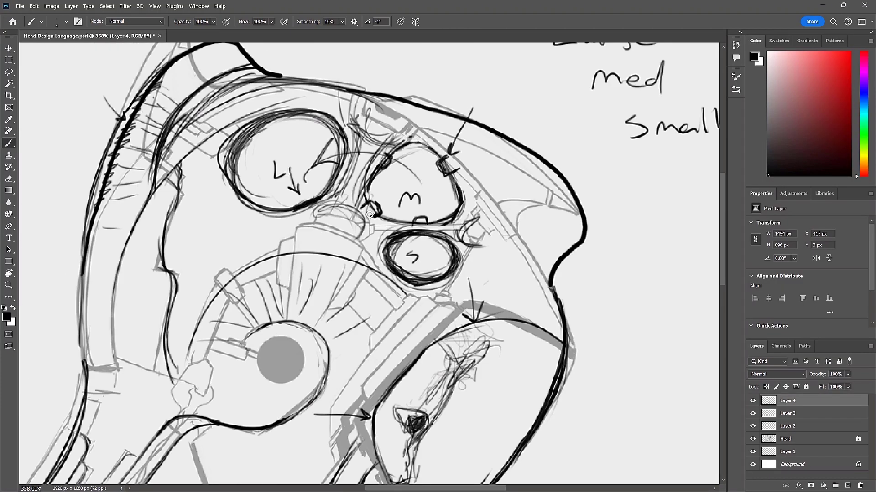
- Add a fourth round opening behind L, with curved connectors above the ear dome and organic contours down the rear panel
drag(184, 205, 255, 226)
drag(226, 245, 380, 262)
drag(267, 246, 320, 212)
drag(182, 196, 167, 269)
drag(182, 278, 185, 329)
drag(164, 196, 110, 354)
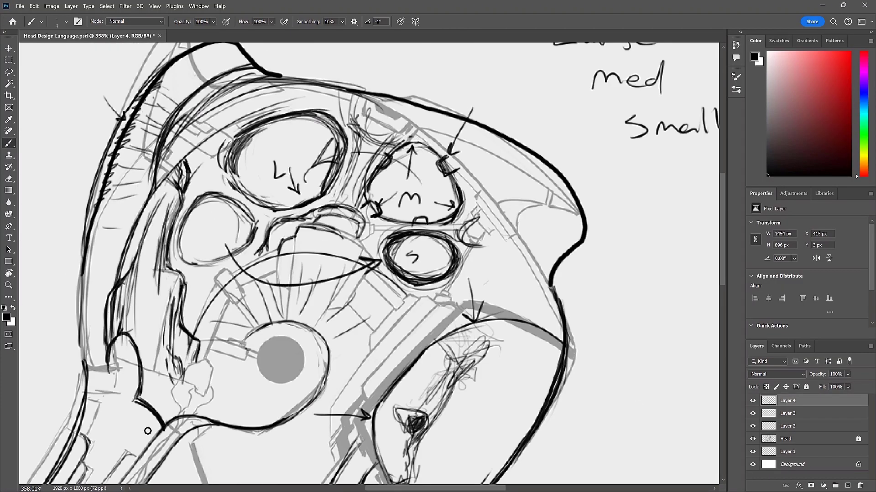
drag(138, 397, 165, 429)
- Merge the sketch layers down into Layer 2 and strengthen the ear fan and neck cable lines
scroll(474, 231, down, 5)
drag(378, 270, 441, 256)
key(ctrl+e)
key(ctrl+e)
drag(377, 336, 347, 388)
drag(375, 315, 341, 386)
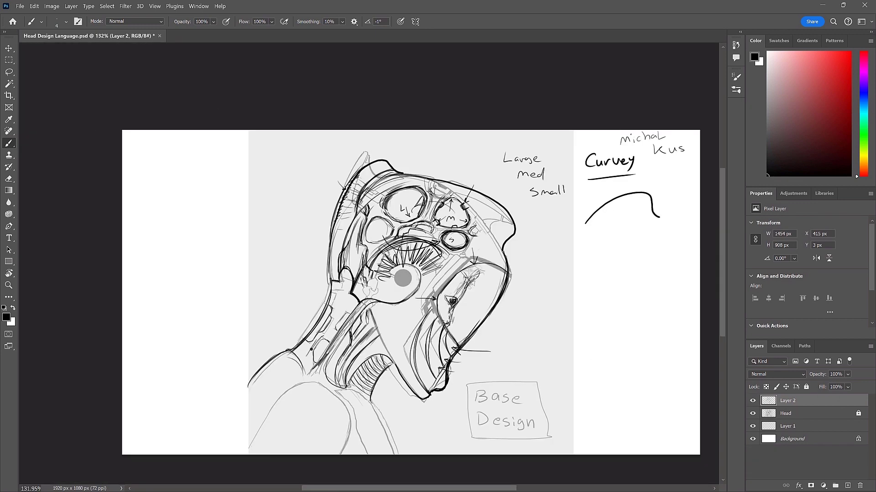
- Add a new layer above the sketch, reduce Layer 2's opacity to 28%, and make the new layer active
scroll(516, 254, up, 5)
drag(580, 166, 523, 201)
click(847, 485)
click(787, 414)
drag(852, 386, 834, 386)
click(787, 401)
- Draw a hatched lens beneath the front horn of the helmet on the new layer
drag(388, 426, 511, 274)
drag(486, 86, 511, 274)
scroll(457, 211, down, 10)
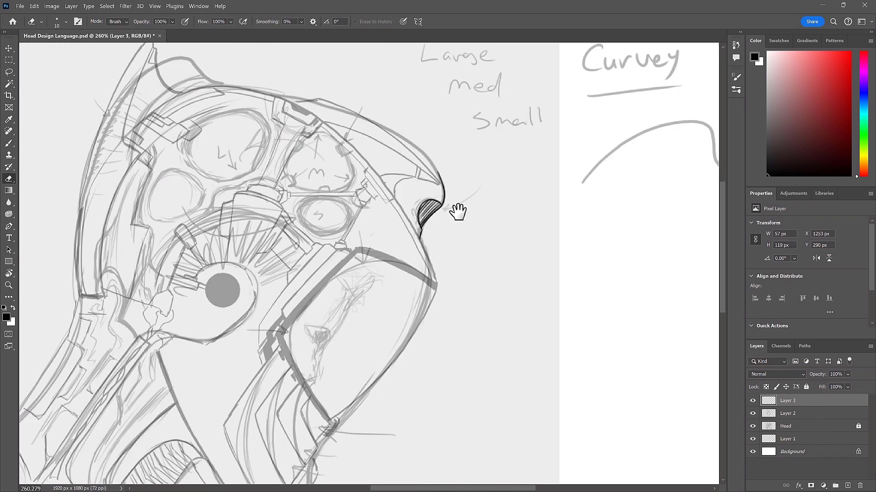
- Paint a yellow-orange light beam shining down from the front lens, blur it, and select Layer 2
drag(436, 208, 485, 317)
click(125, 6)
mouse_move(133, 123)
click(255, 158)
scroll(458, 211, down, 4)
click(787, 426)
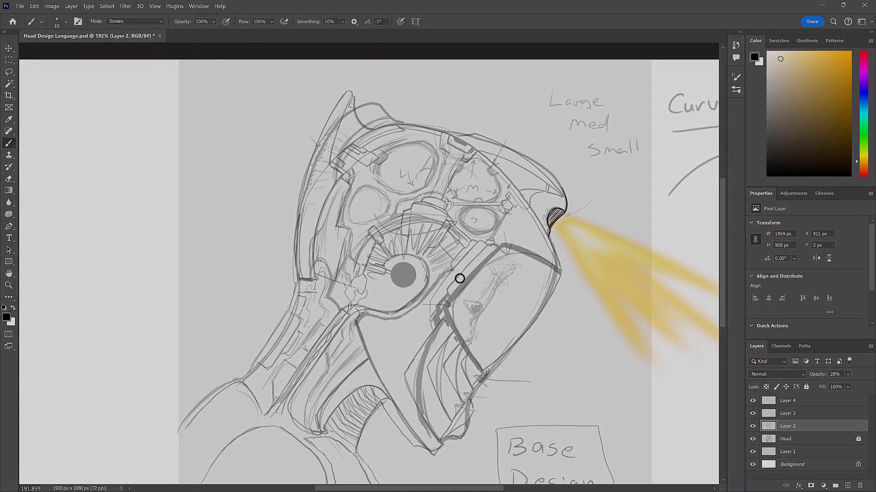
scroll(387, 347, up, 5)
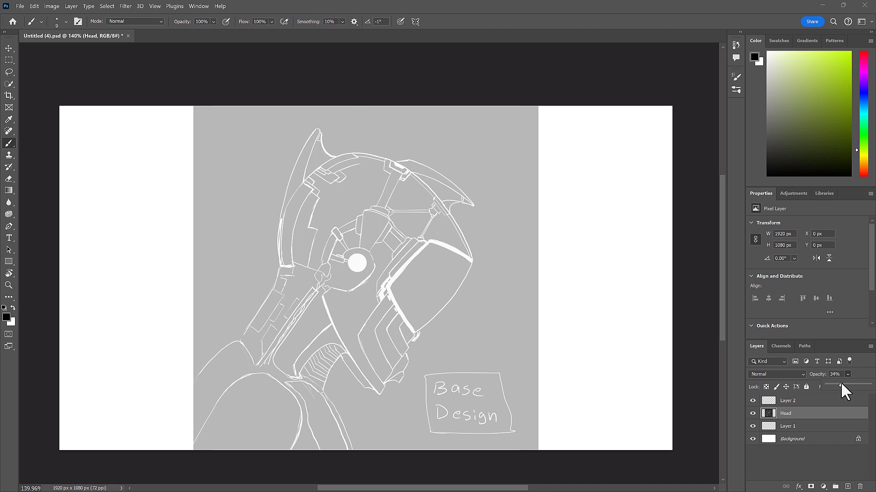
- Set the Head layer's opacity to 41%, invert its colours, and make Layer 2 active
click(807, 455)
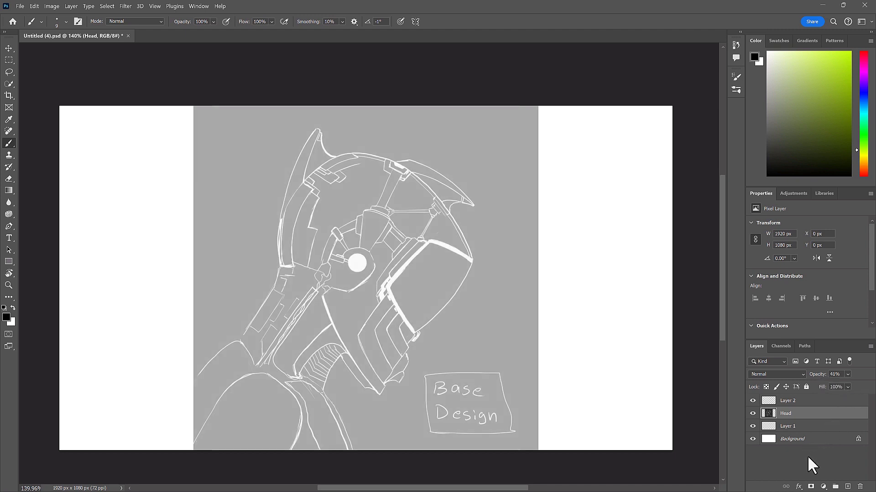
click(803, 416)
key(ctrl+i)
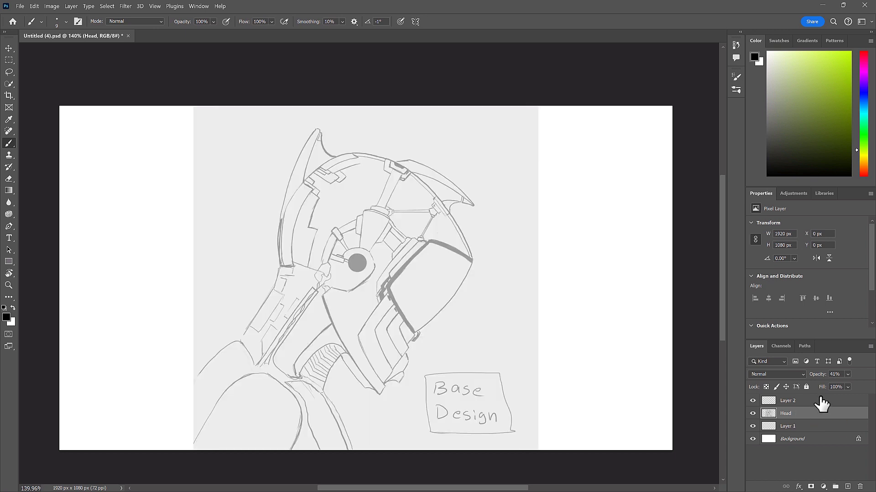
click(819, 402)
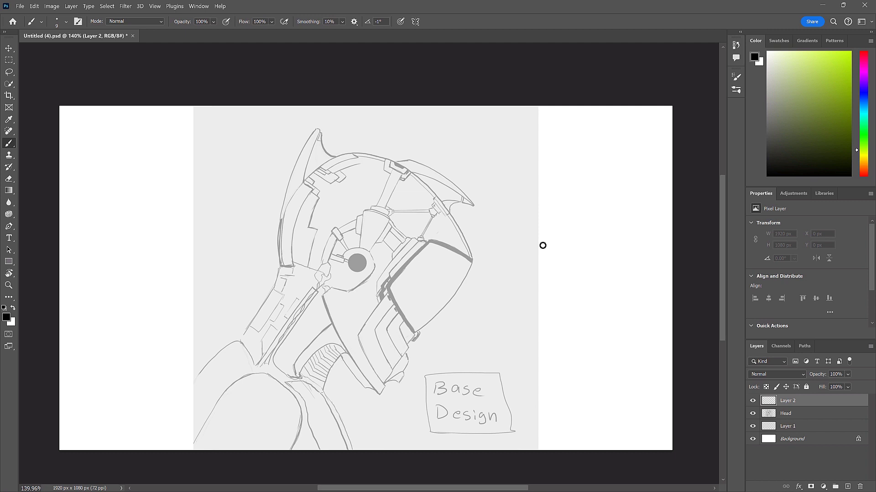
drag(463, 223, 454, 209)
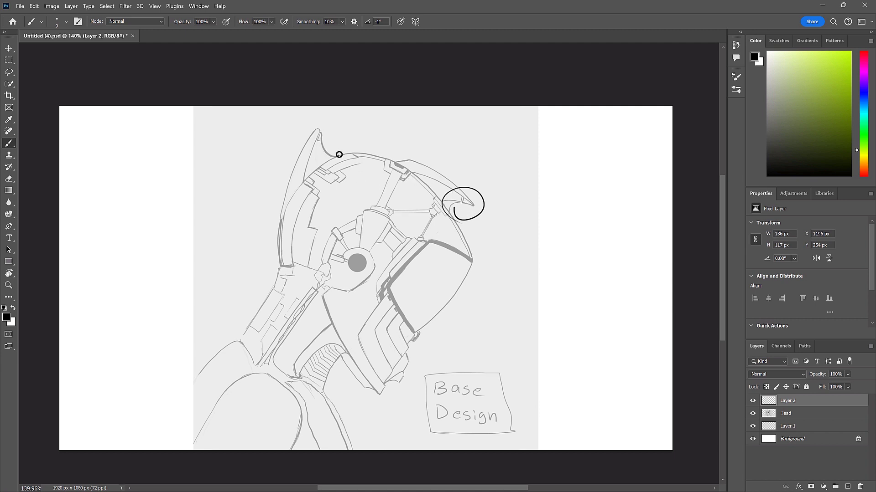
drag(340, 152, 338, 155)
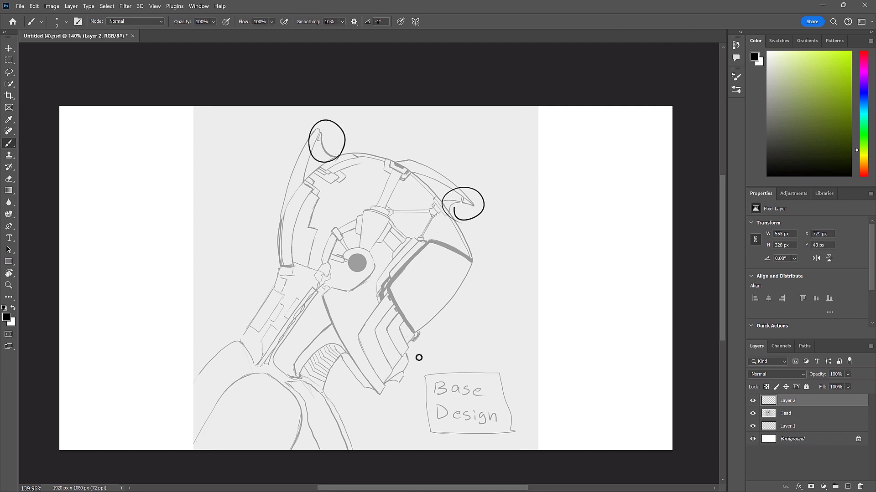
drag(395, 387, 386, 387)
mouse_move(430, 238)
mouse_down()
mouse_move(429, 218)
mouse_move(382, 218)
mouse_move(391, 206)
mouse_up()
key(ctrl+z)
key(ctrl+z)
key(ctrl+z)
key(ctrl+z)
key(ctrl+z)
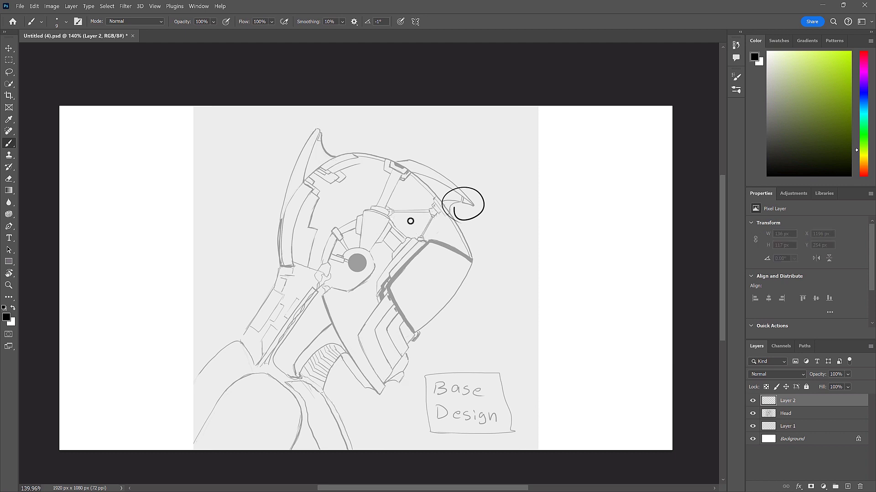
key(ctrl+z)
- Handwrite the underlined heading "Curvey" in the white area beside the helmet sketch
mouse_move(560, 132)
mouse_down()
mouse_move(560, 144)
mouse_move(593, 140)
mouse_up()
drag(594, 135, 597, 150)
drag(553, 159, 604, 153)
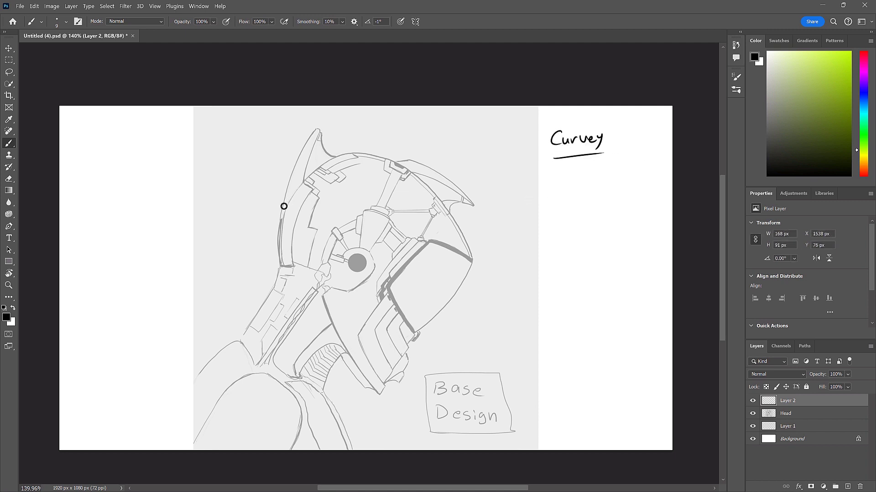
mouse_move(284, 206)
mouse_down()
mouse_move(292, 167)
mouse_move(325, 134)
mouse_move(354, 151)
mouse_up()
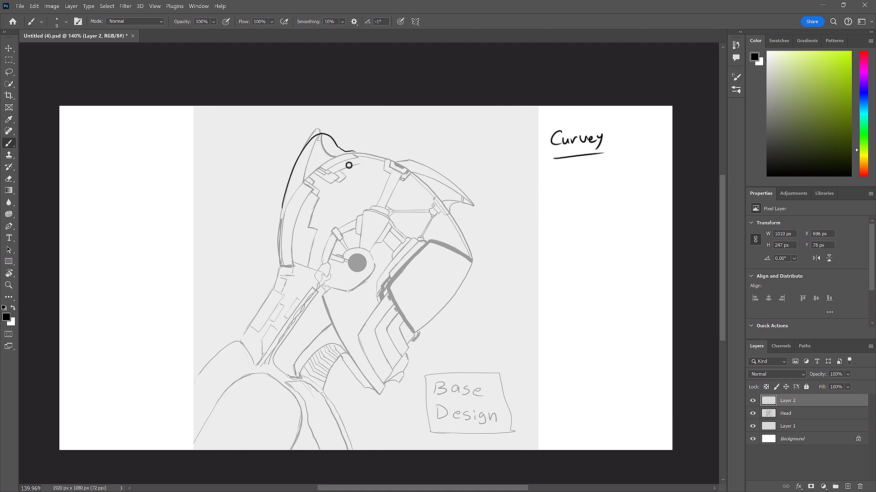
key(ctrl+z)
key(ctrl+z)
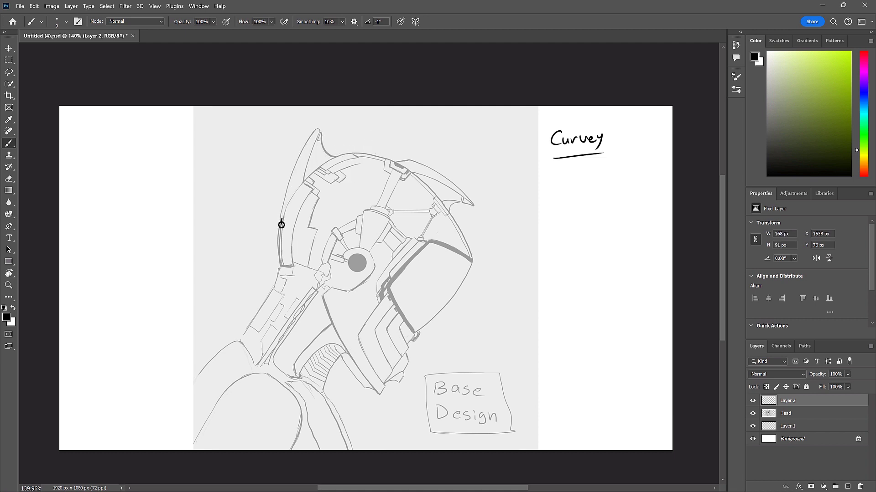
mouse_move(280, 225)
mouse_down()
mouse_move(306, 146)
mouse_move(333, 134)
mouse_move(352, 152)
mouse_up()
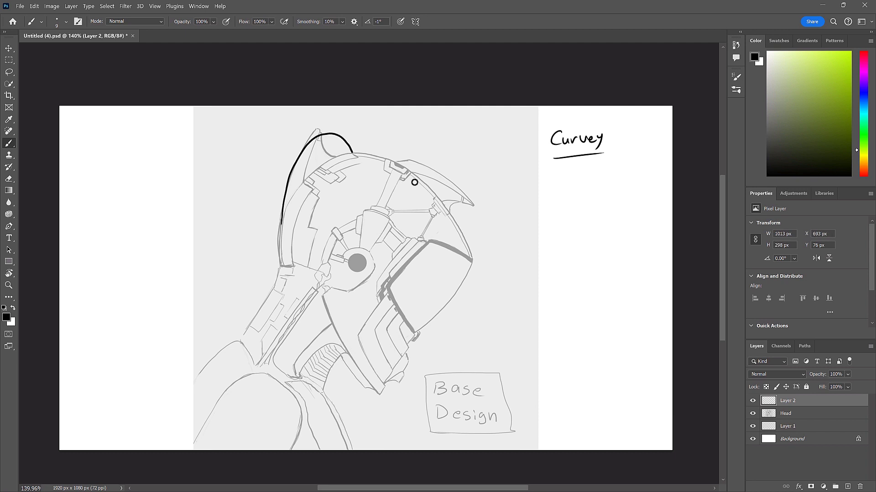
key(ctrl+z)
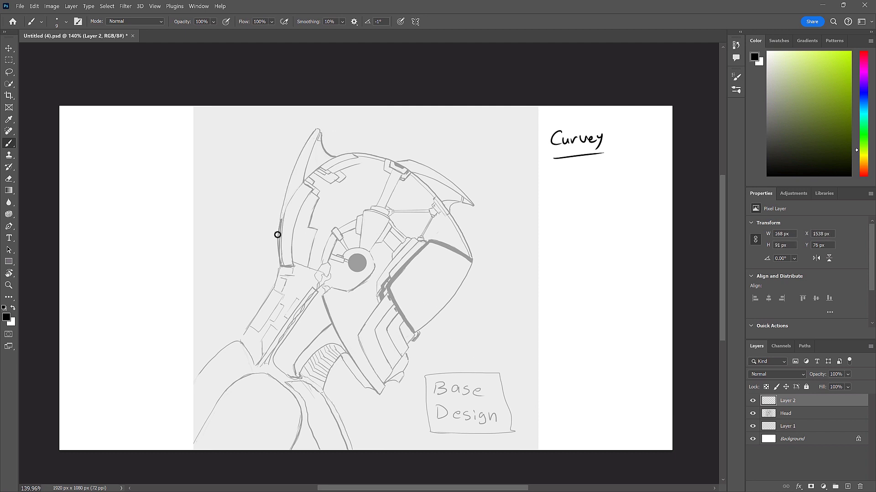
mouse_move(280, 232)
mouse_down()
mouse_move(289, 187)
mouse_move(338, 139)
mouse_up()
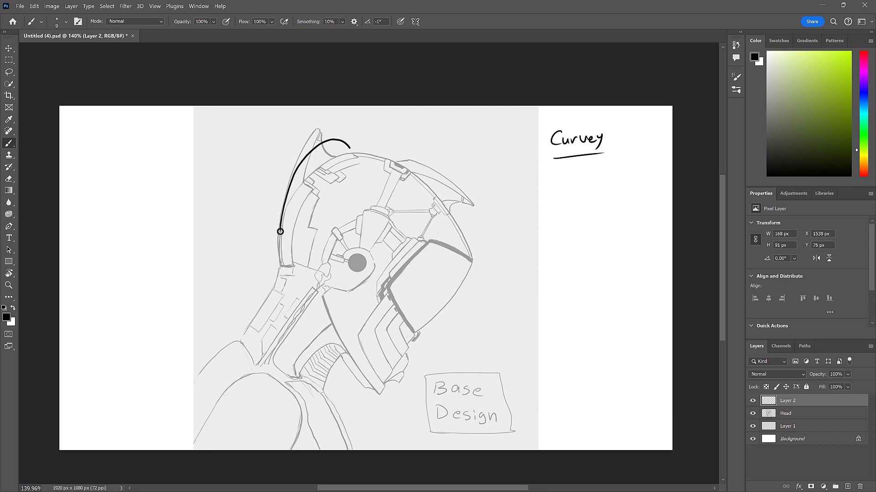
key(ctrl+z)
- Draw a smooth curve rounding off the rear horn and a matching example curve beneath the "Curvey" heading
mouse_move(280, 232)
mouse_down()
mouse_move(299, 166)
mouse_move(328, 139)
mouse_move(355, 151)
mouse_up()
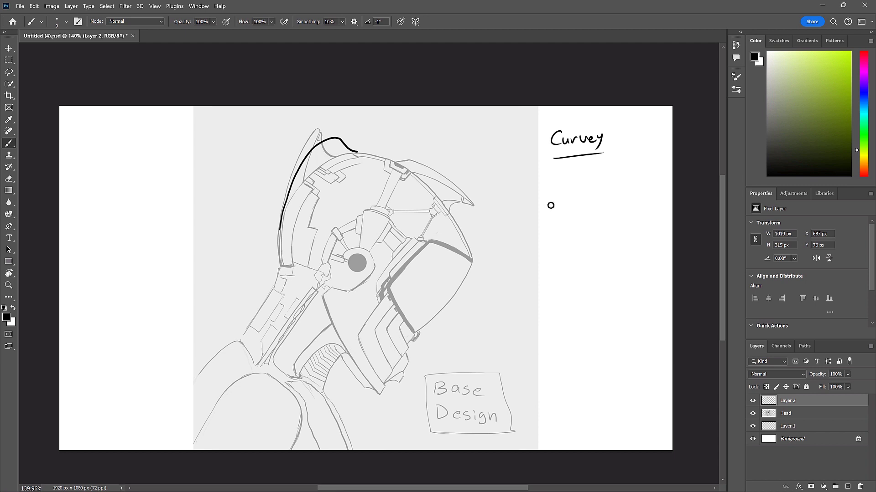
mouse_move(550, 205)
mouse_down()
mouse_move(592, 174)
mouse_move(621, 177)
mouse_up()
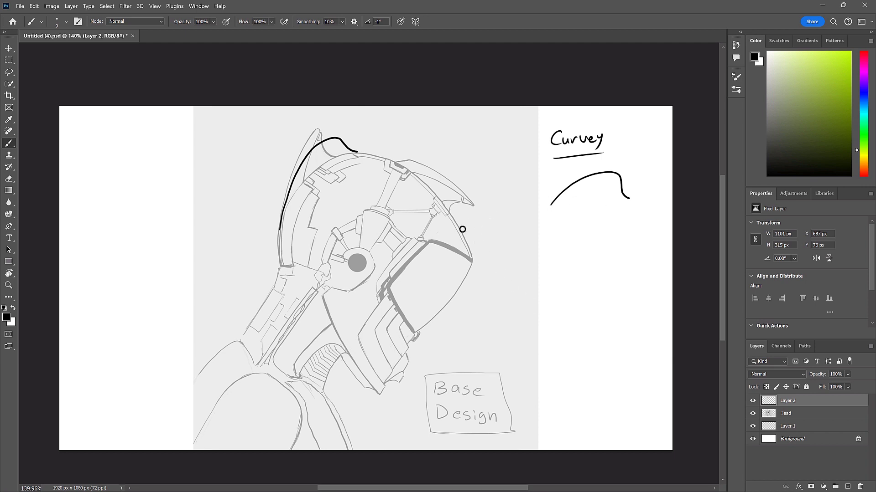
drag(454, 219, 462, 232)
key(ctrl+z)
key(v)
drag(342, 149, 346, 139)
key(ctrl+z)
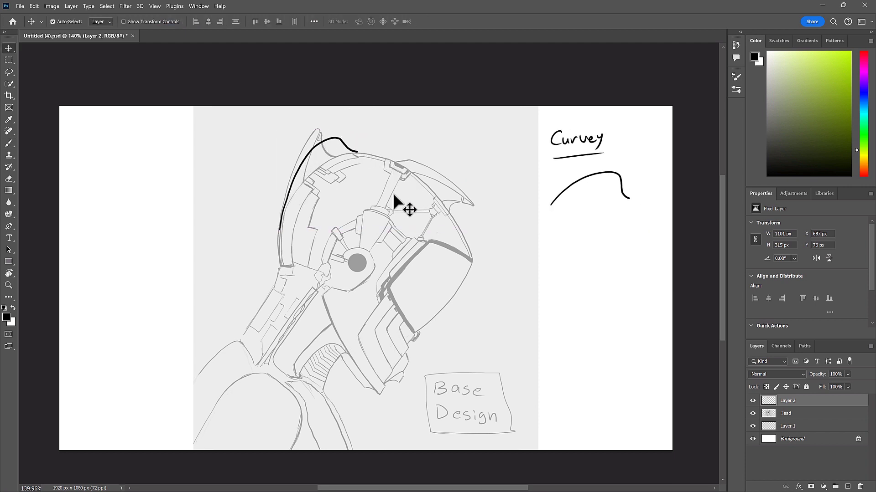
- Lasso the rear horn's curve and paste a copy of it onto its own layer
key(l)
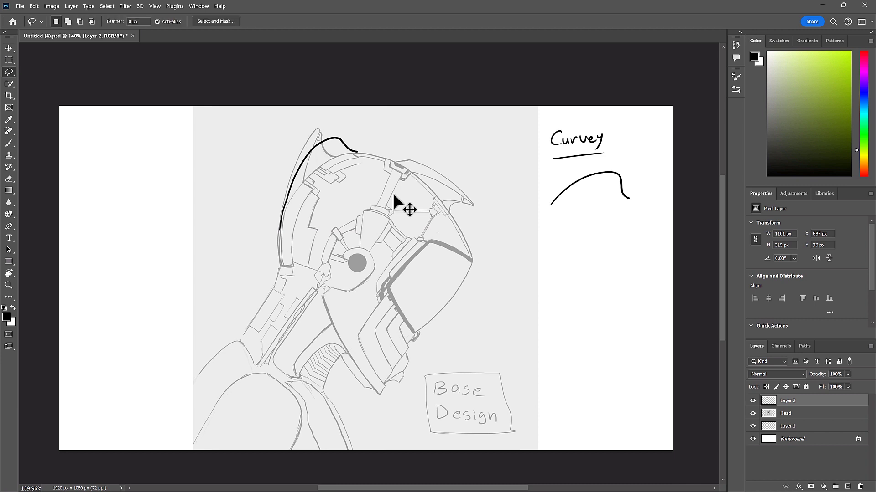
mouse_move(376, 155)
mouse_down()
mouse_move(323, 213)
mouse_move(369, 125)
mouse_move(376, 157)
mouse_up()
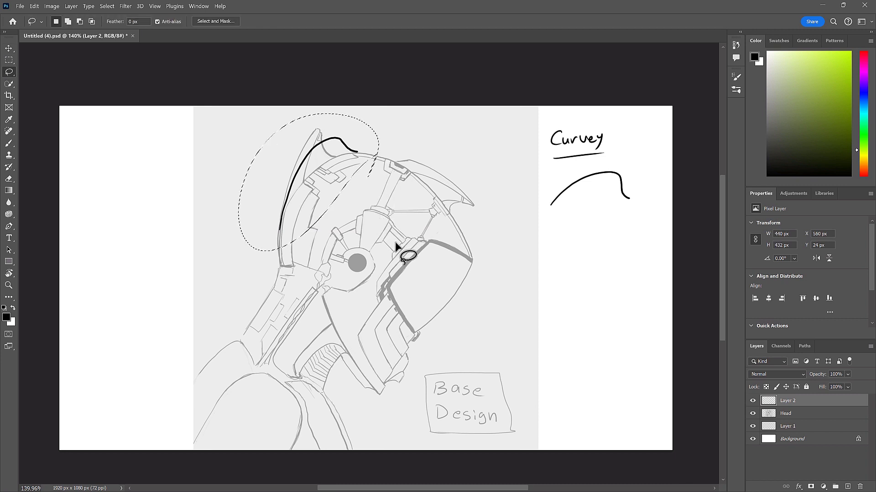
key(ctrl+c)
key(ctrl+v)
key(v)
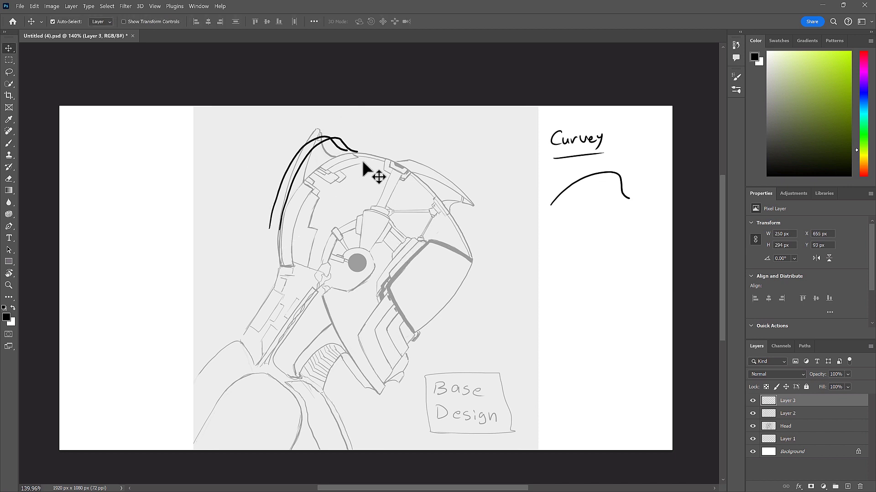
- Undo the accidental move of the Head layer and lock that layer
drag(334, 148, 343, 157)
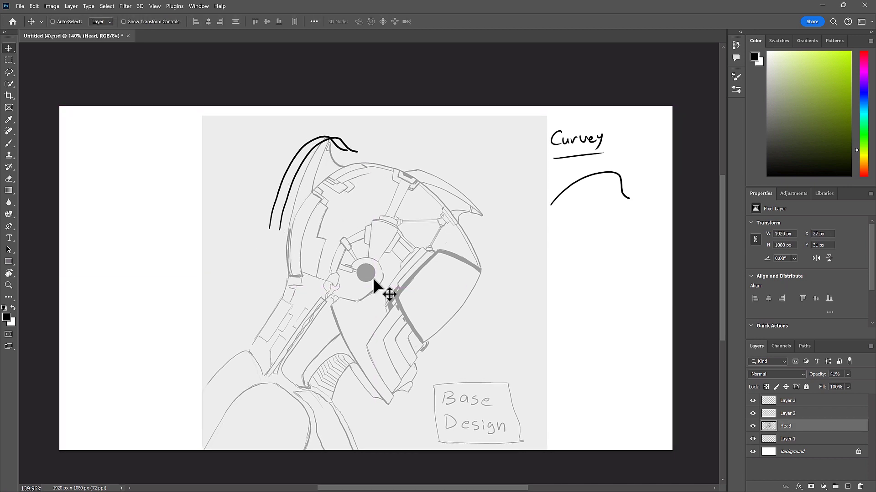
key(ctrl+z)
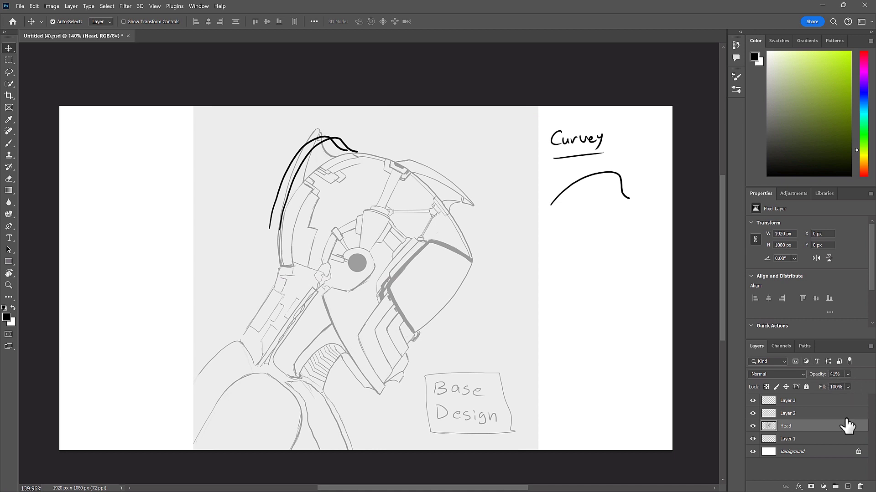
mouse_move(852, 491)
click(806, 387)
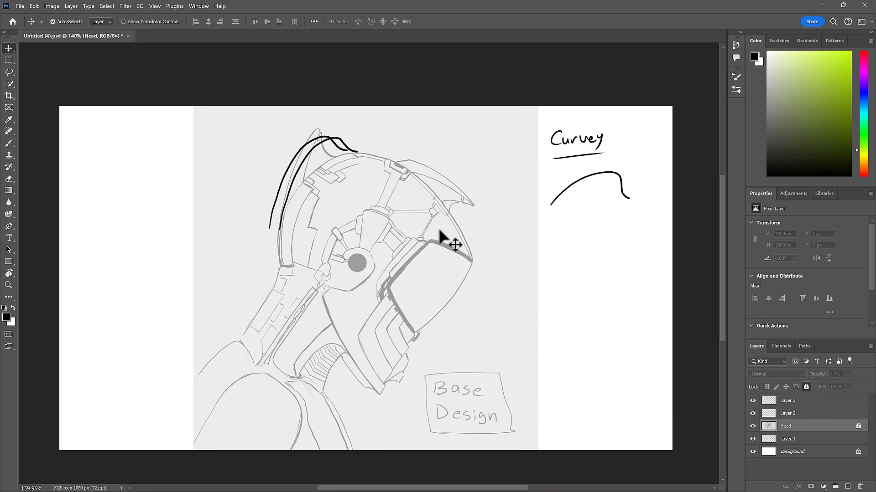
- Move the copied curve from the rear horn to the front of the helmet
mouse_move(348, 144)
mouse_down()
mouse_move(379, 185)
mouse_move(347, 150)
mouse_up()
drag(284, 178, 421, 239)
key(ctrl)
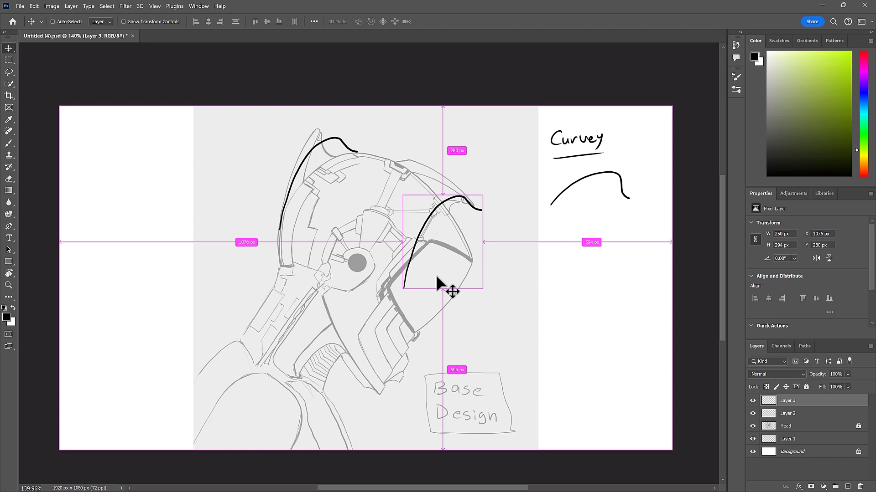
- Rotate and reposition the copied curve so it follows the helmet's front brow and hooks inward beneath its front edge
key(ctrl+t)
drag(494, 189, 477, 309)
drag(470, 260, 456, 193)
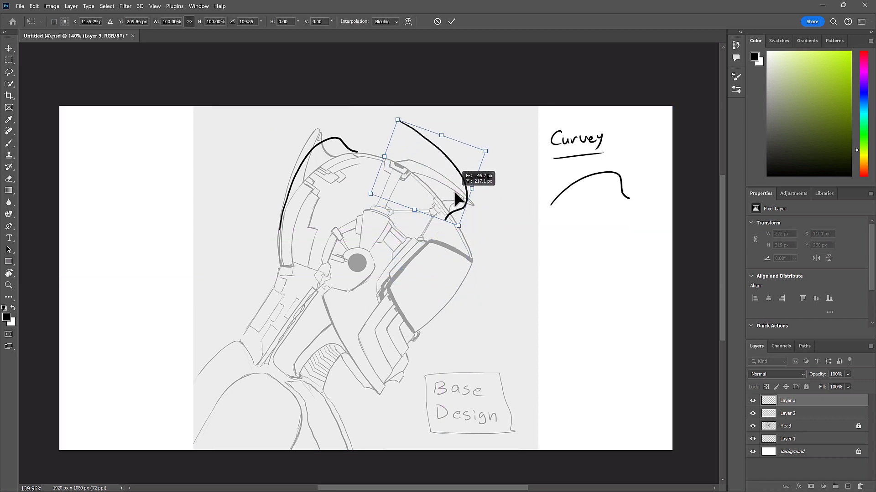
drag(467, 234, 487, 221)
drag(453, 182, 490, 241)
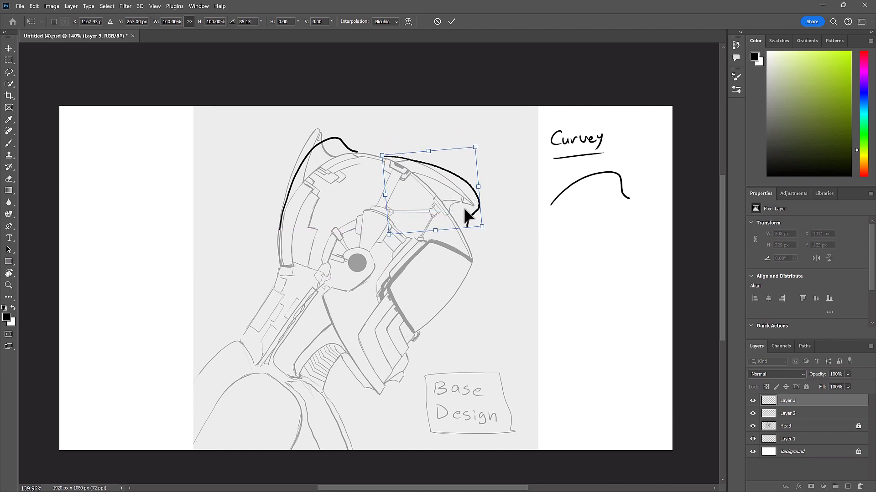
drag(464, 209, 457, 213)
drag(494, 239, 490, 245)
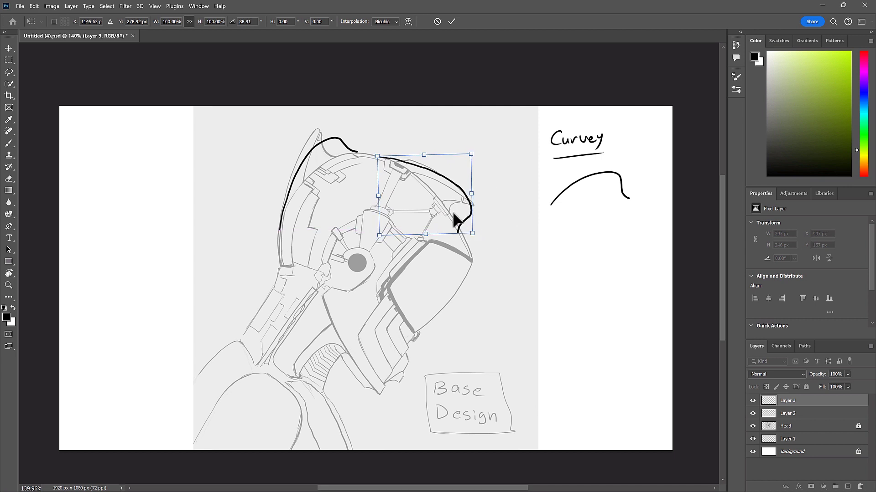
drag(454, 220, 460, 220)
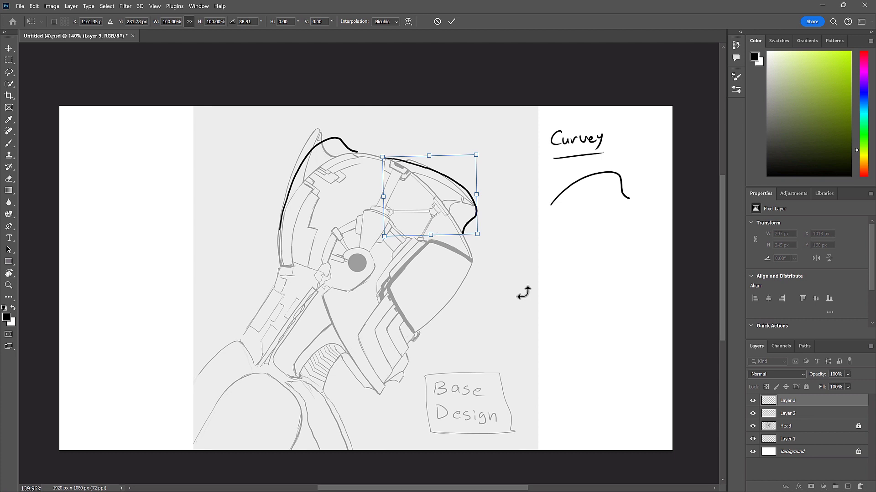
key(Return)
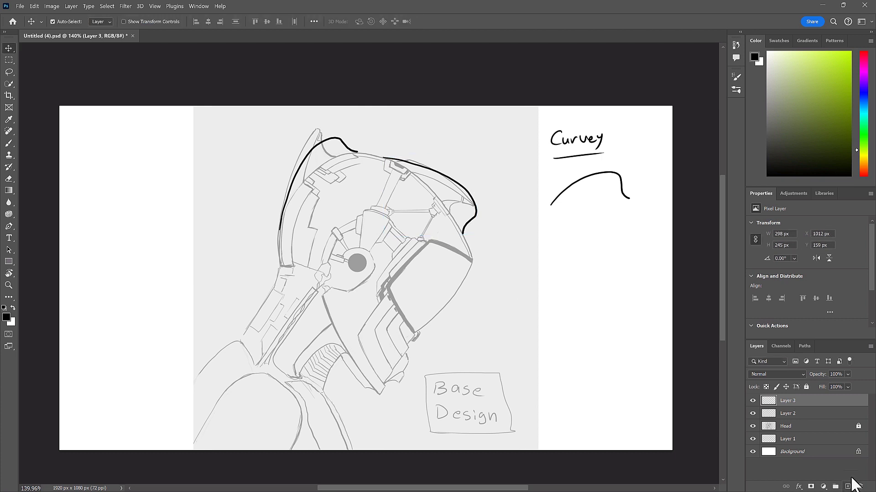
- Add a new empty layer above the copied curve's layer and switch to the Brush tool
click(847, 487)
drag(486, 168, 463, 202)
key(ctrl+z)
key(b)
mouse_move(495, 151)
mouse_down()
mouse_move(454, 204)
mouse_move(460, 200)
mouse_up()
drag(345, 116, 329, 150)
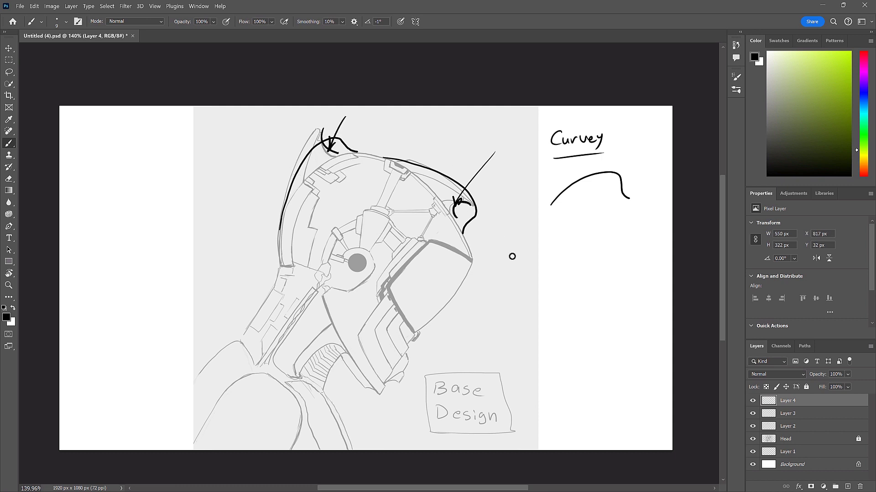
key(ctrl+z)
key(ctrl+z)
key(ctrl+z)
key(ctrl+z)
key(ctrl+z)
key(ctrl+z)
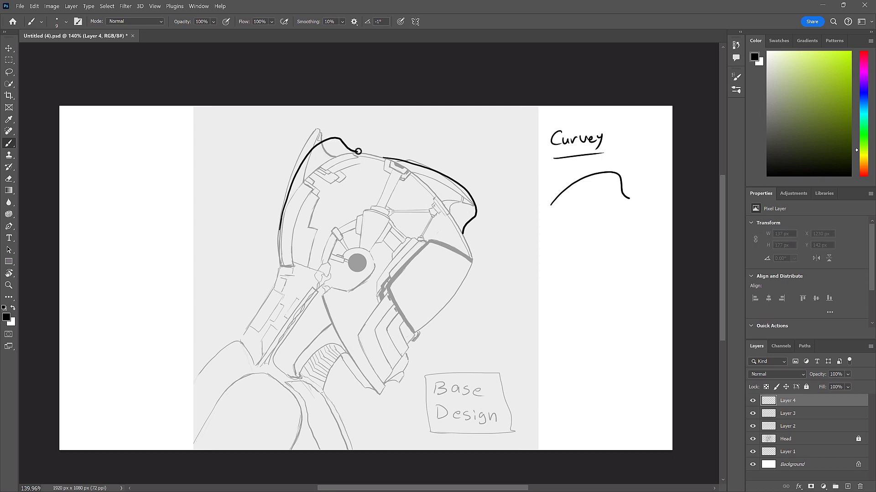
mouse_move(359, 150)
mouse_down()
mouse_move(284, 197)
mouse_move(284, 211)
mouse_move(364, 136)
mouse_move(461, 146)
mouse_move(474, 184)
mouse_up()
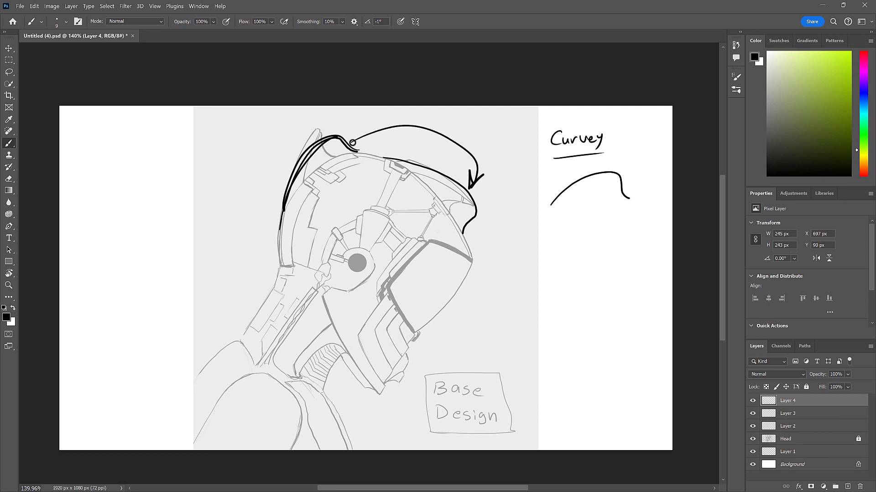
key(ctrl+z)
key(ctrl+z)
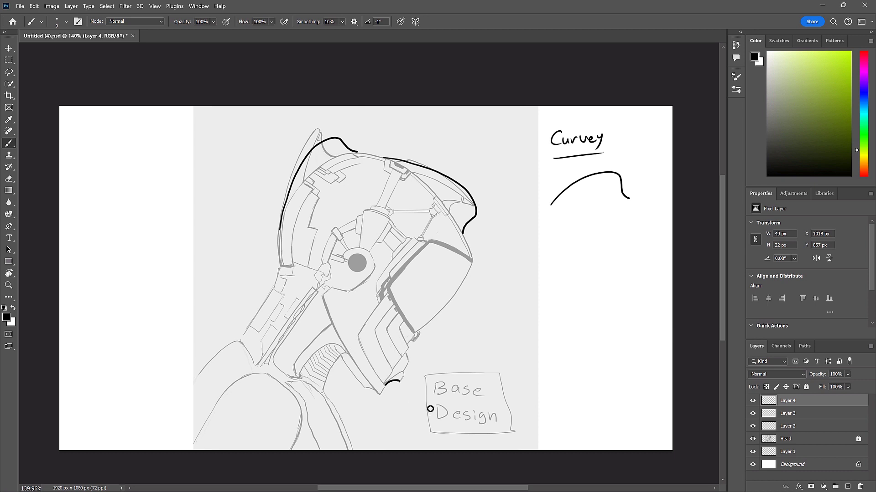
- Draw a rounded contour around the front of the chin and along the underside of the jaw
key(ctrl+z)
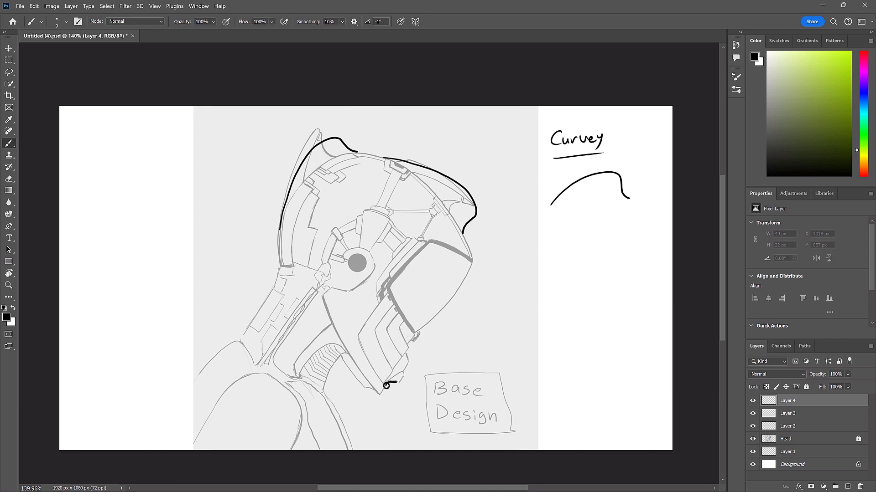
drag(386, 386, 397, 382)
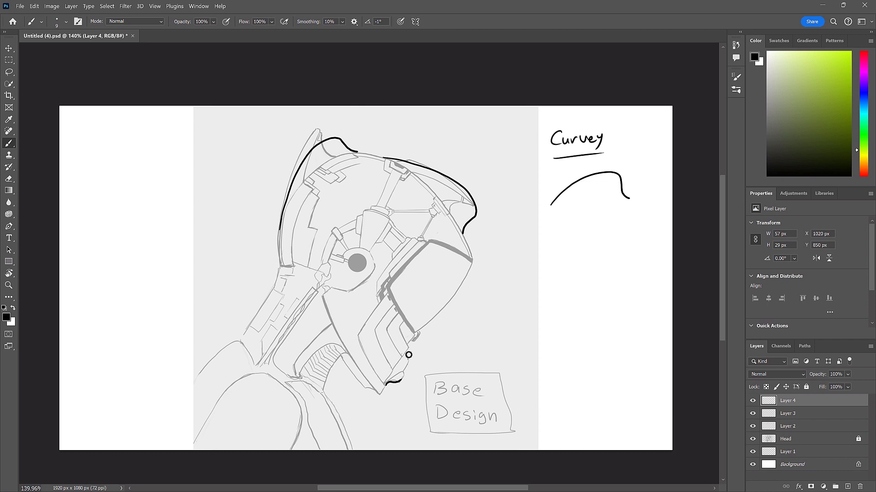
drag(406, 353, 401, 375)
key(ctrl+z)
key(ctrl+z)
drag(340, 356, 353, 383)
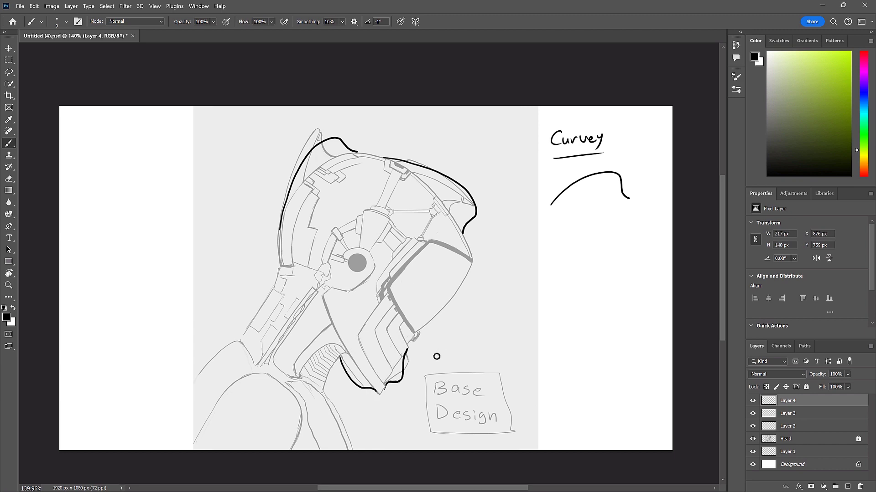
- Redraw the underside of the jaw contour so it runs closer to the base design's jaw line
key(r)
mouse_move(385, 321)
mouse_down()
mouse_move(465, 336)
mouse_move(307, 351)
mouse_move(434, 314)
mouse_move(456, 255)
mouse_move(455, 226)
mouse_up()
key(b)
key(ctrl+space)
mouse_move(403, 389)
mouse_down()
mouse_move(411, 393)
mouse_move(416, 378)
mouse_up()
key(ctrl+z)
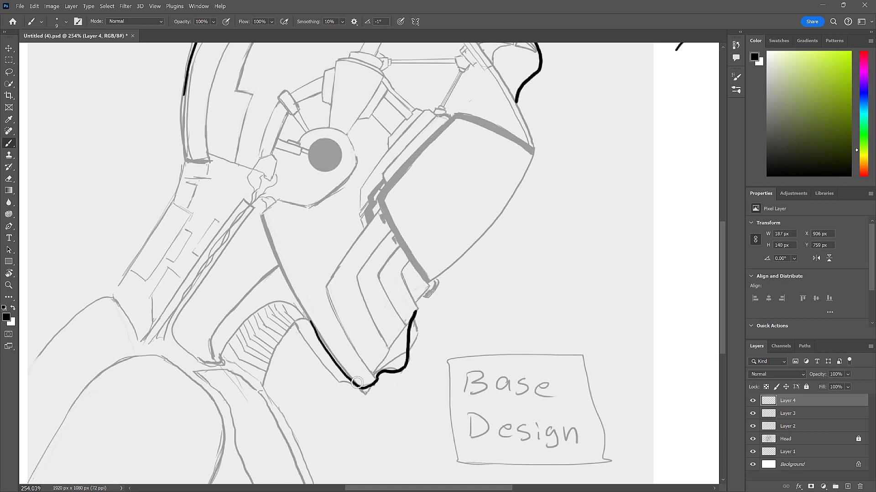
- Thicken the rounded chin contour and add a second line along the lower jaw edge up from the chin
drag(479, 298, 445, 356)
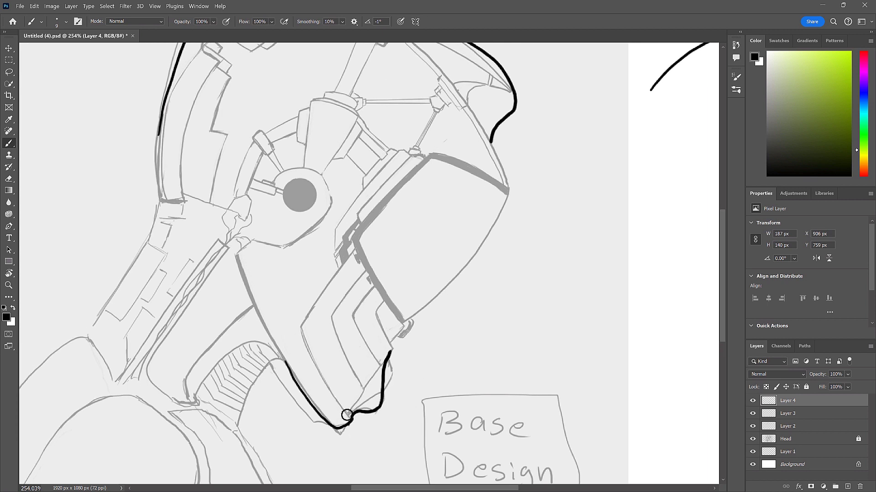
drag(351, 416, 323, 379)
drag(350, 417, 303, 350)
key(ctrl+z)
mouse_move(353, 416)
mouse_down()
mouse_move(380, 407)
mouse_move(395, 350)
mouse_up()
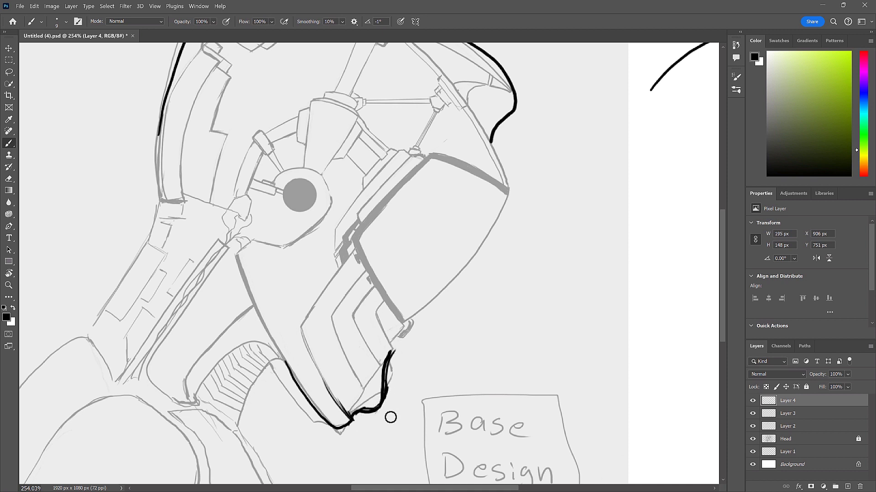
mouse_move(381, 408)
mouse_down()
mouse_move(351, 416)
mouse_move(394, 350)
mouse_up()
drag(356, 412, 396, 349)
mouse_move(486, 328)
mouse_down()
mouse_move(453, 341)
mouse_move(463, 352)
mouse_up()
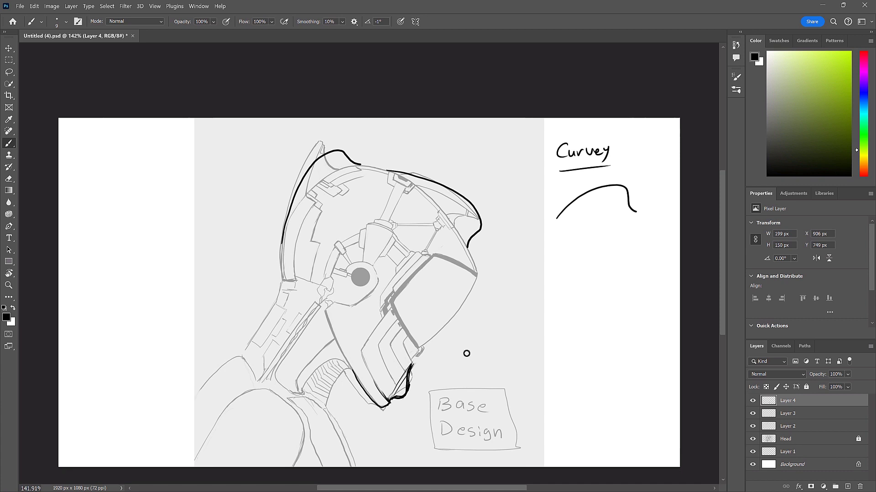
mouse_move(364, 286)
mouse_down()
mouse_move(396, 276)
mouse_move(372, 324)
mouse_up()
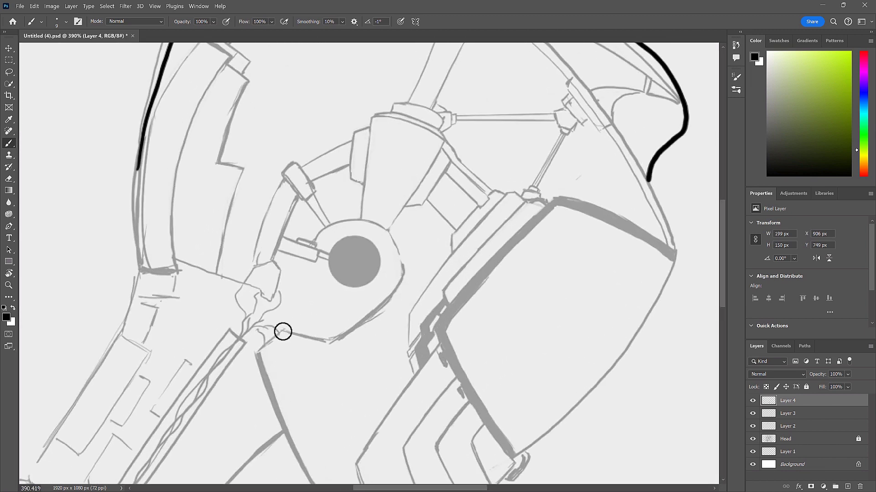
mouse_move(281, 330)
mouse_down()
mouse_move(329, 344)
mouse_move(391, 297)
mouse_move(403, 267)
mouse_move(376, 223)
mouse_move(318, 241)
mouse_up()
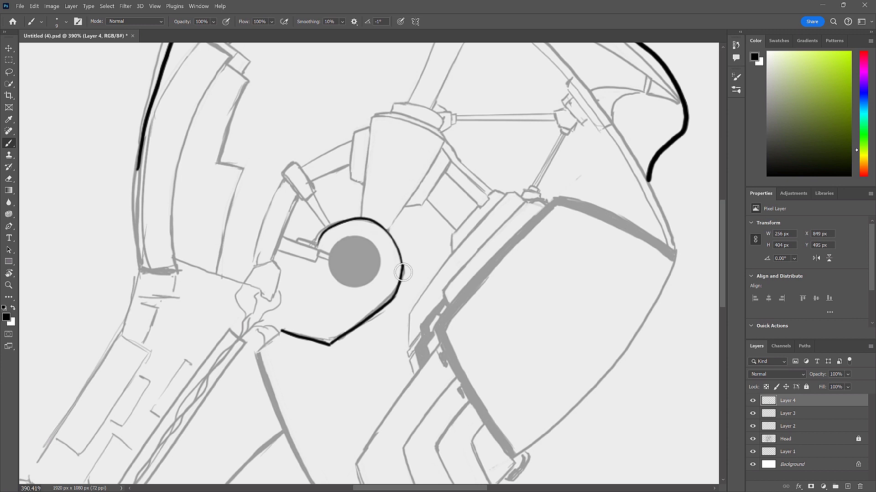
key(ctrl+z)
key(ctrl+z)
key(ctrl+z)
key(ctrl+z)
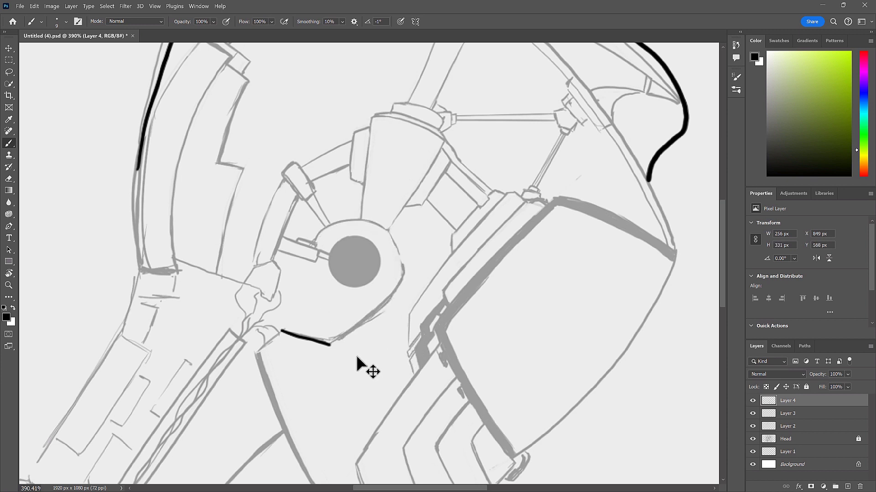
- Draw one smooth rounded curve around the grey ear disc, sweeping down to the joint above the neck
mouse_move(318, 242)
mouse_down()
mouse_move(386, 238)
mouse_move(391, 292)
mouse_move(304, 334)
mouse_move(273, 324)
mouse_up()
key(ctrl+z)
mouse_move(319, 239)
mouse_down()
mouse_move(383, 230)
mouse_move(331, 336)
mouse_move(274, 326)
mouse_up()
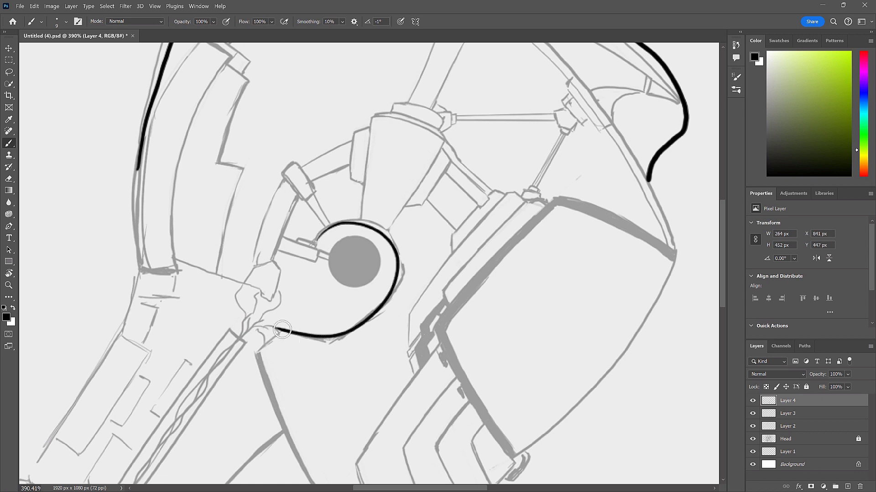
- Extend the ear curve into two flowing lines running down along the neck cable
mouse_move(282, 329)
mouse_down()
mouse_move(213, 353)
mouse_move(269, 335)
mouse_move(297, 340)
mouse_move(289, 330)
mouse_move(201, 369)
mouse_up()
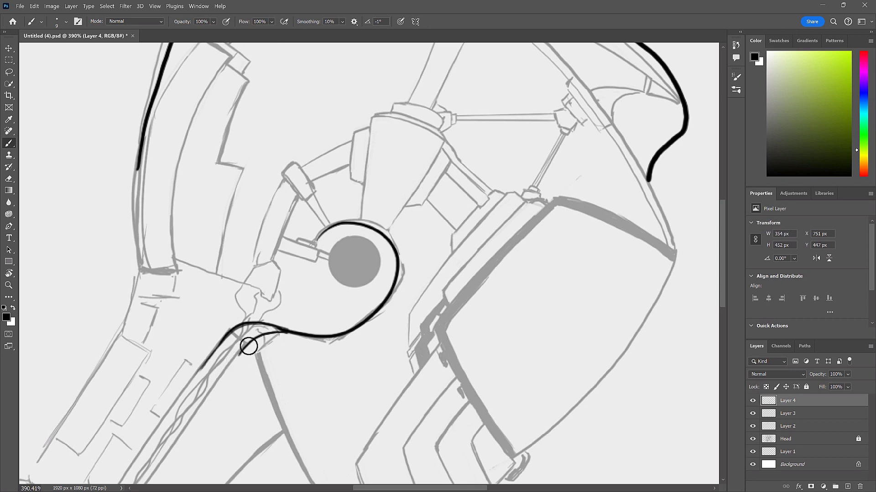
drag(248, 346, 196, 407)
drag(236, 358, 182, 433)
drag(199, 367, 164, 414)
drag(389, 335, 412, 354)
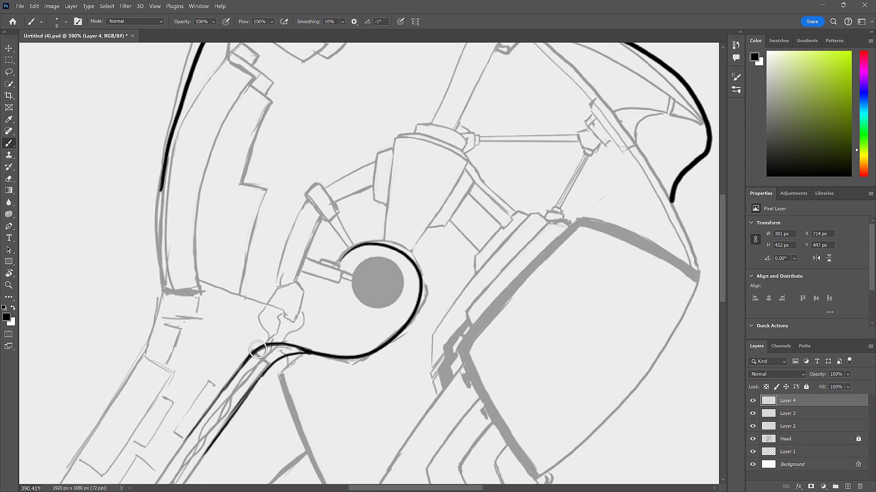
drag(322, 342, 347, 344)
drag(258, 350, 430, 273)
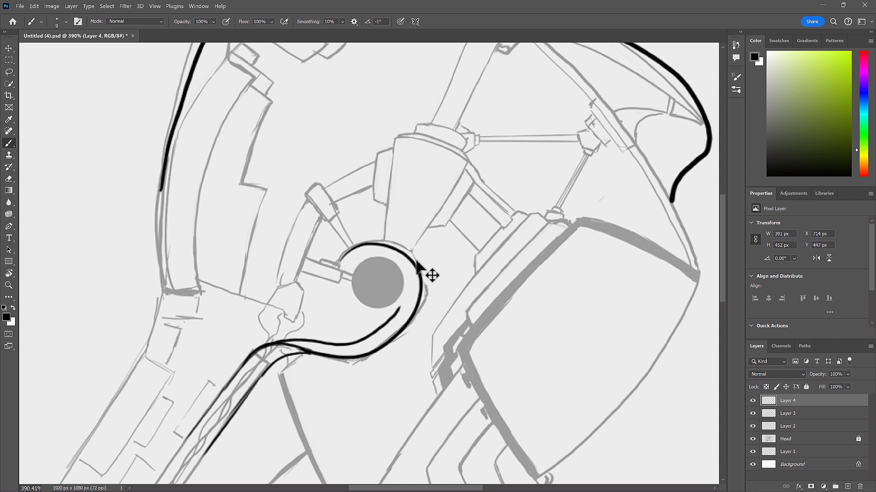
key(ctrl+z)
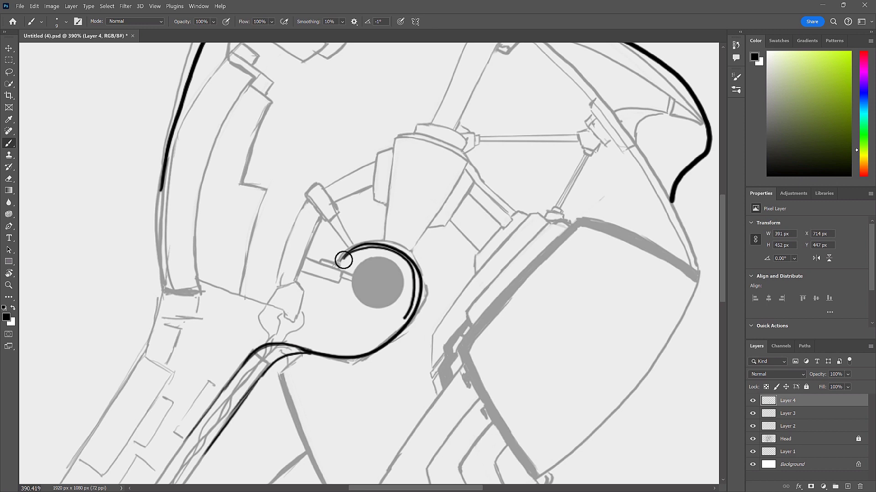
mouse_move(349, 341)
mouse_down()
mouse_move(269, 335)
mouse_move(244, 356)
mouse_up()
drag(480, 340, 459, 293)
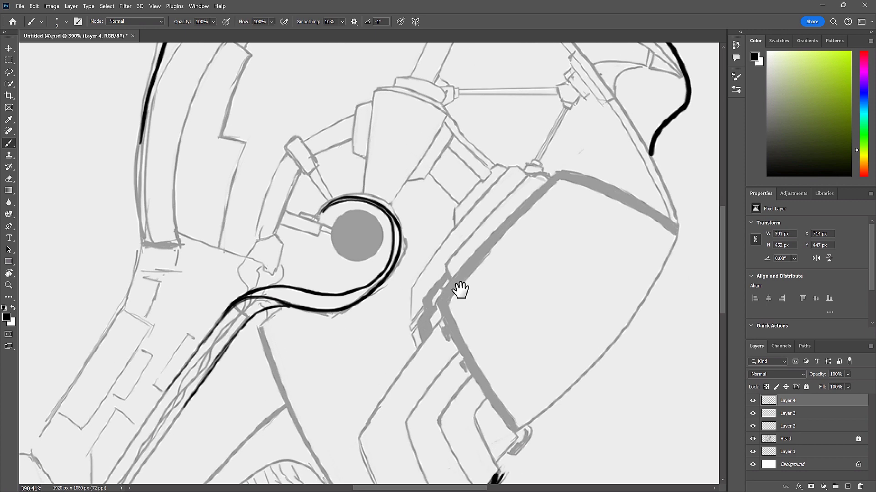
key(ctrl+z)
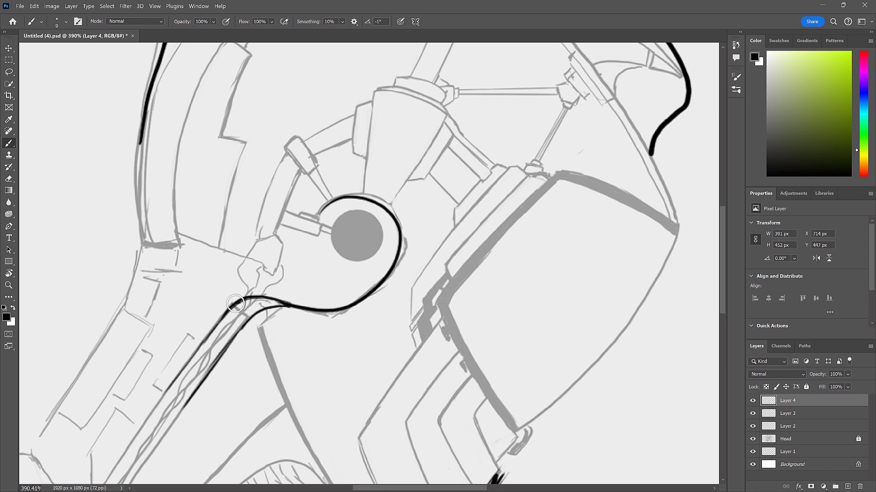
mouse_move(311, 319)
mouse_down()
mouse_move(351, 320)
mouse_move(375, 296)
mouse_move(386, 226)
mouse_move(327, 209)
mouse_move(314, 221)
mouse_up()
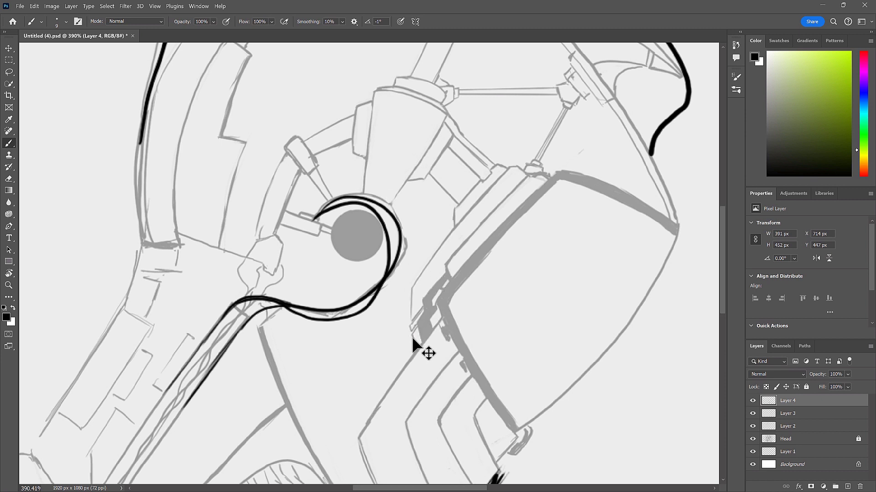
key(ctrl+z)
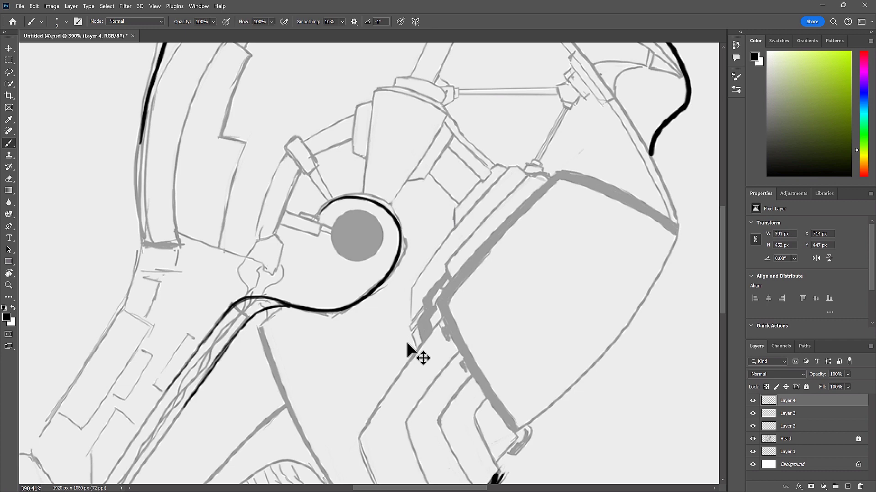
- Extend the rear horn's curve down the back edge of the helmet to its lower rim
mouse_move(546, 300)
mouse_down()
mouse_move(494, 324)
mouse_move(535, 344)
mouse_move(501, 329)
mouse_up()
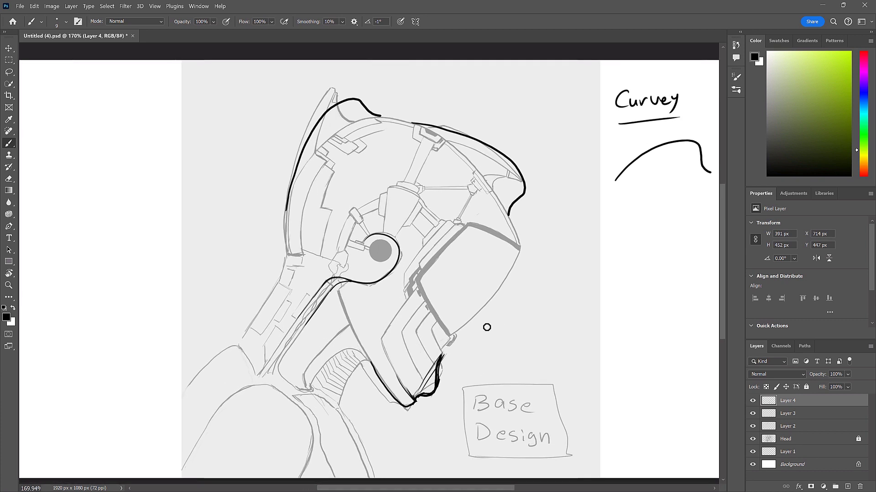
drag(287, 207, 287, 250)
drag(388, 228, 396, 194)
key(ctrl+z)
mouse_move(670, 188)
mouse_down()
mouse_move(655, 195)
mouse_move(694, 228)
mouse_move(621, 274)
mouse_move(606, 323)
mouse_up()
key(ctrl+z)
mouse_move(653, 192)
mouse_down()
mouse_move(676, 246)
mouse_move(609, 316)
mouse_up()
key(ctrl+z)
mouse_move(657, 188)
mouse_down()
mouse_move(695, 212)
mouse_move(630, 277)
mouse_up()
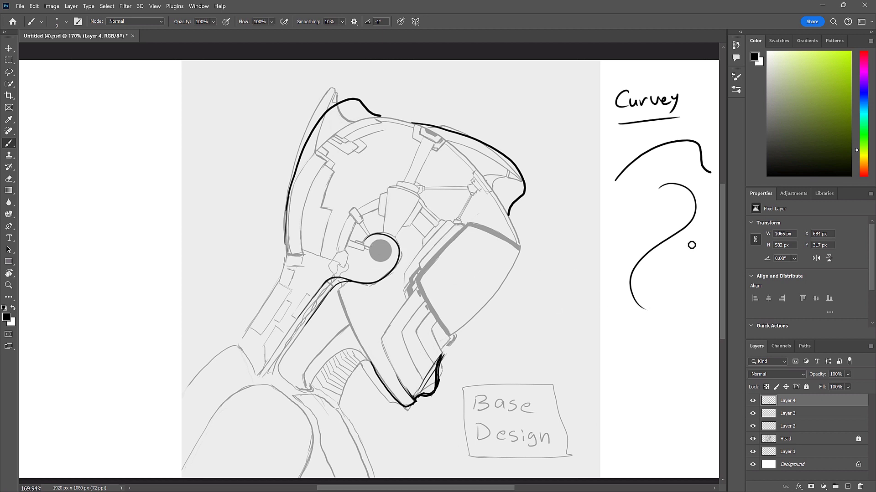
drag(610, 321, 607, 359)
key(ctrl+z)
mouse_move(365, 240)
mouse_down()
mouse_move(401, 269)
mouse_move(350, 282)
mouse_move(298, 335)
mouse_up()
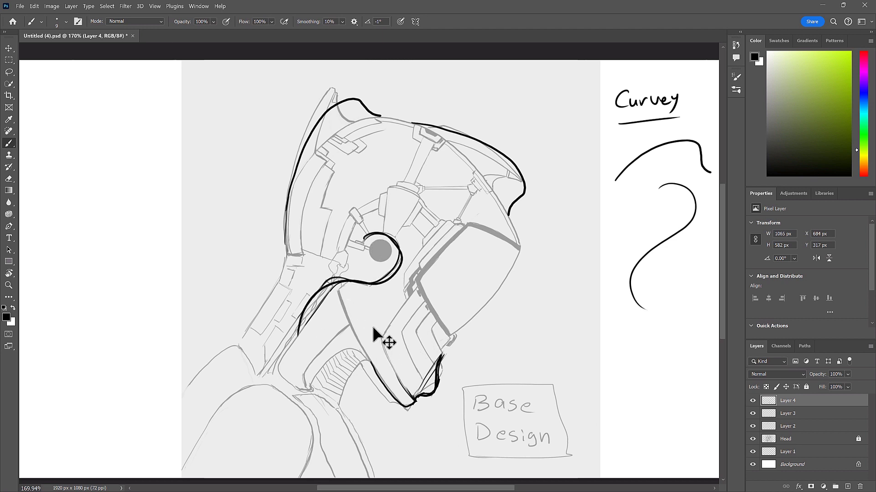
key(ctrl+z)
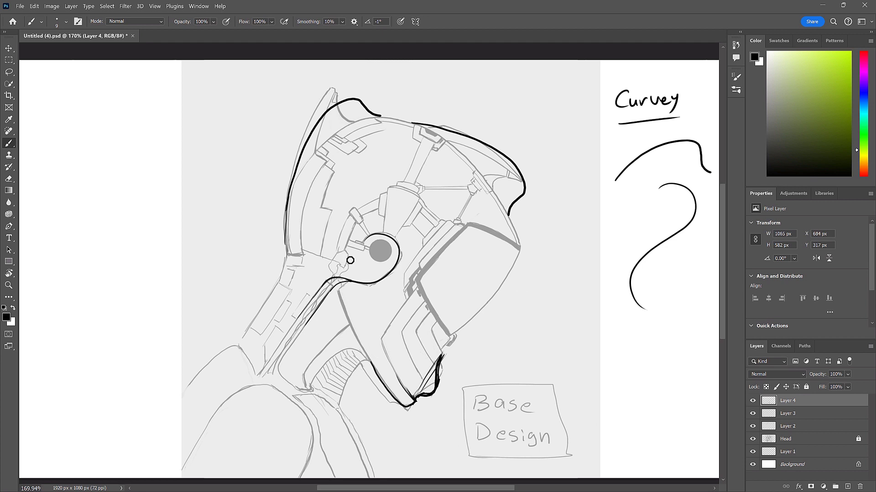
mouse_move(551, 305)
mouse_down()
mouse_move(622, 267)
mouse_move(605, 259)
mouse_move(613, 277)
mouse_move(637, 260)
mouse_up()
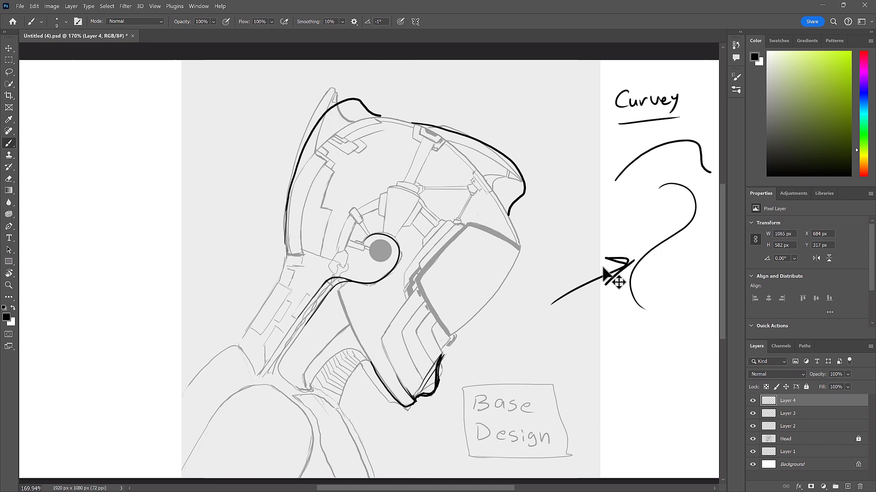
key(ctrl+z)
key(ctrl+z)
key(ctrl+z)
- Draw a large rounded arc over the ear disc, from behind the ear forward to the edge of the visor
key(ctrl+z)
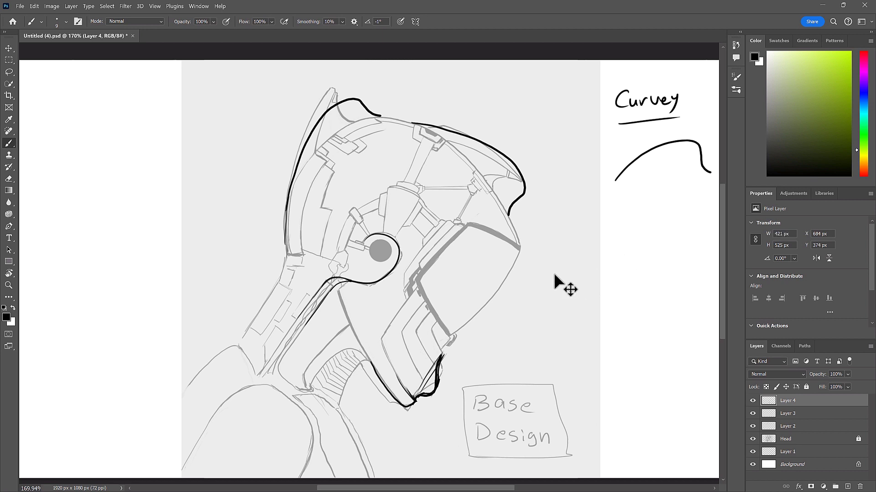
drag(409, 260, 459, 251)
key(ctrl+z)
mouse_move(340, 252)
mouse_down()
mouse_move(361, 209)
mouse_move(418, 197)
mouse_move(440, 239)
mouse_up()
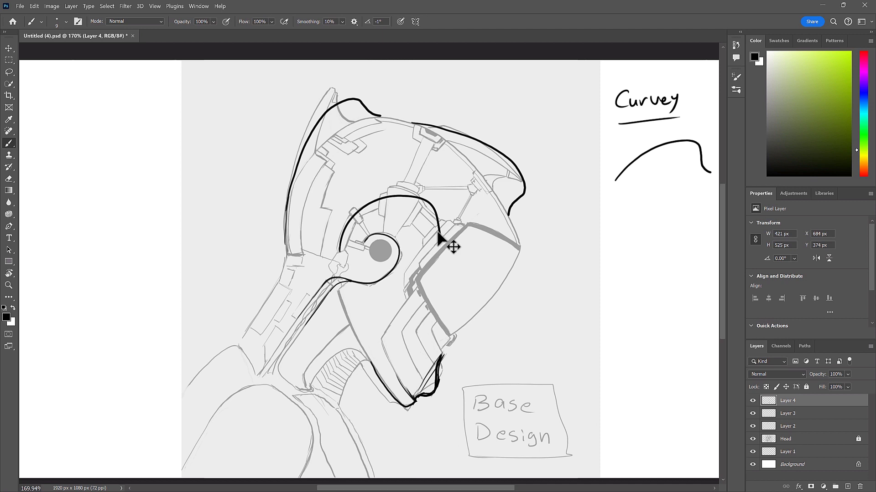
- Undo the last rounded arc drawn over the ear disc toward the visor
key(ctrl+z)
mouse_move(441, 228)
mouse_down()
mouse_move(331, 274)
mouse_move(451, 221)
mouse_up()
key(ctrl+z)
key(ctrl+z)
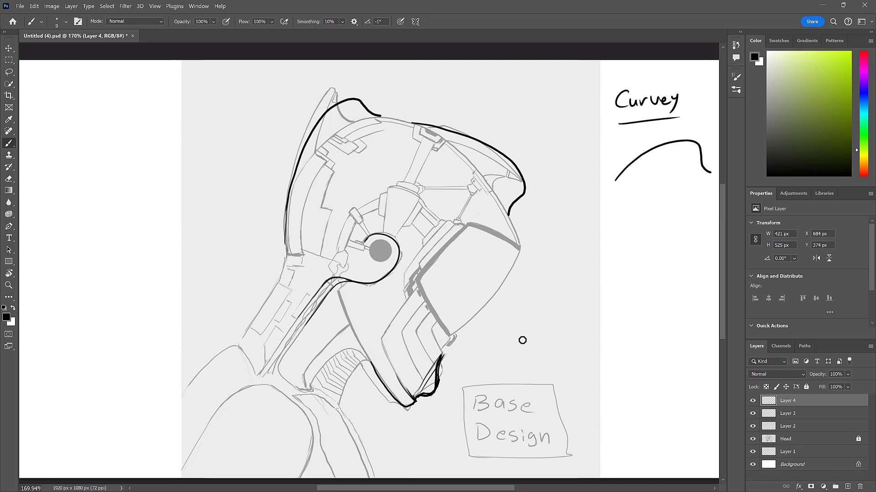
- Try out a series of echoing arcs of decreasing size in the area beside the helmet
mouse_move(496, 365)
mouse_down()
mouse_move(565, 280)
mouse_move(713, 219)
mouse_up()
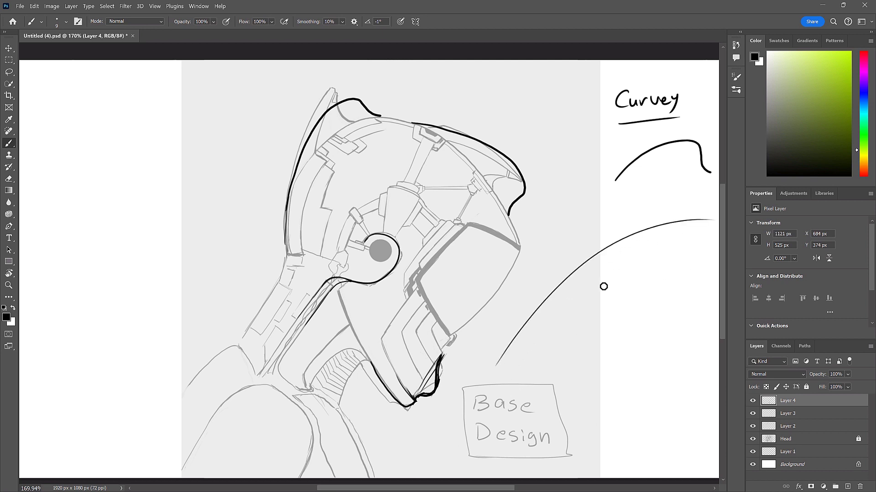
drag(542, 353, 663, 282)
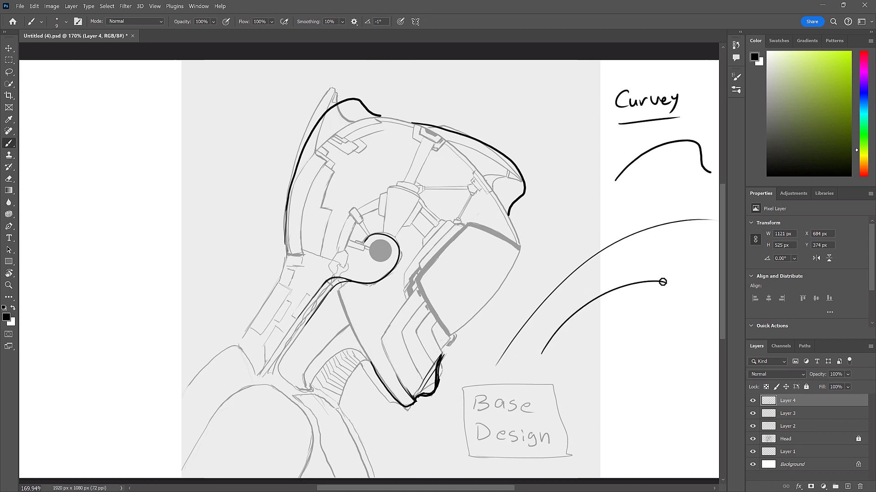
mouse_move(607, 342)
mouse_down()
mouse_move(684, 320)
mouse_move(592, 430)
mouse_up()
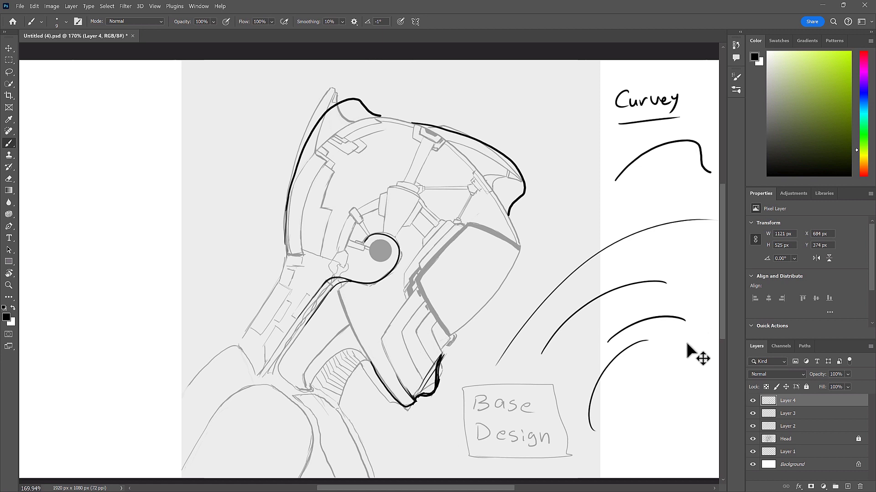
key(ctrl+z)
key(ctrl+z)
key(ctrl+z)
key(ctrl+z)
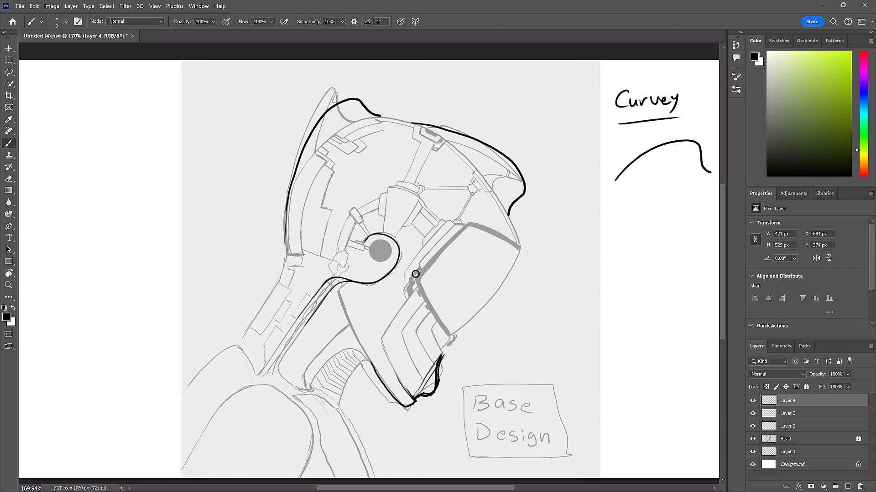
- Show the canvas in full-screen mode without panels, framed closely on the ear disc
mouse_move(370, 220)
mouse_down()
mouse_move(453, 221)
mouse_move(471, 237)
mouse_up()
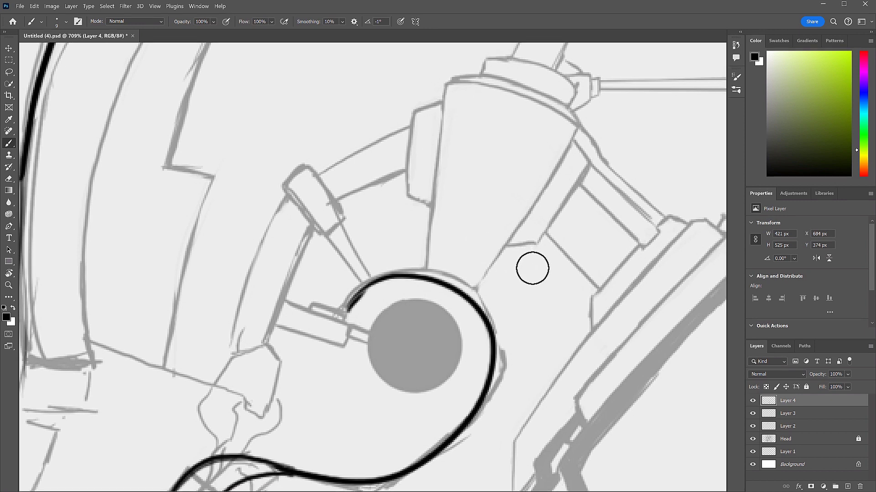
key(f)
key(q)
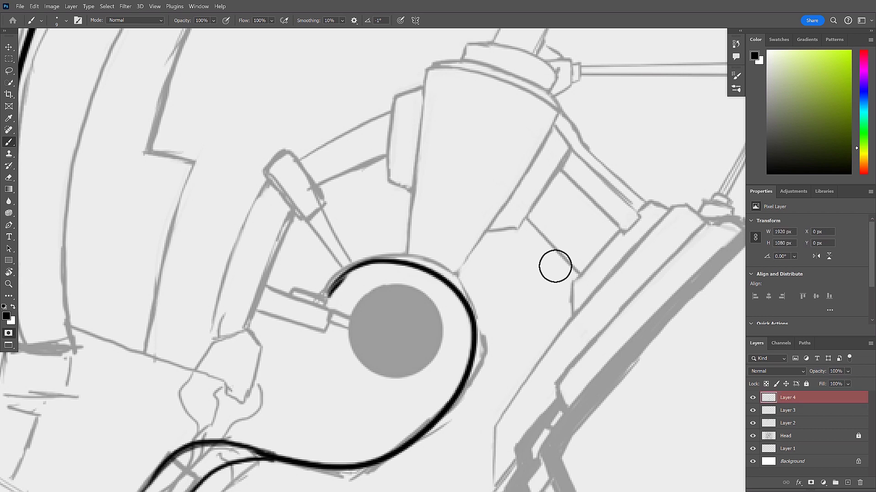
key(f)
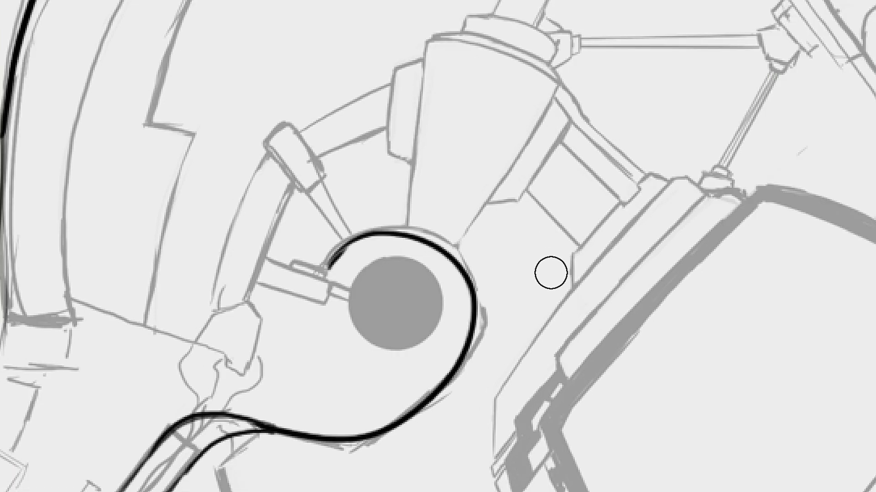
drag(524, 262, 529, 279)
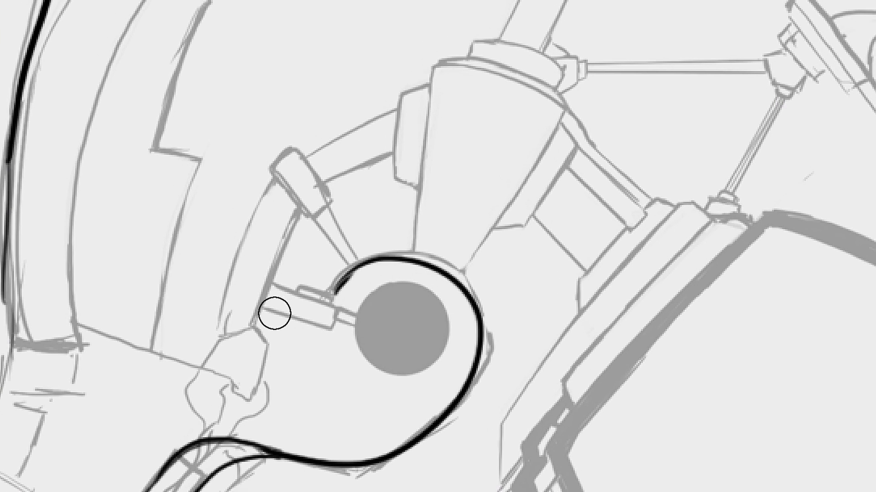
- Try to draw a thick arc over the ear disc from the visor's upper edge back to the rear joint
drag(380, 273, 384, 284)
mouse_move(234, 327)
mouse_down()
mouse_move(402, 116)
mouse_move(623, 205)
mouse_move(643, 193)
mouse_move(432, 120)
mouse_move(243, 316)
mouse_up()
key(ctrl+z)
key(ctrl+z)
mouse_move(663, 220)
mouse_down()
mouse_move(560, 124)
mouse_move(230, 347)
mouse_up()
key(ctrl+z)
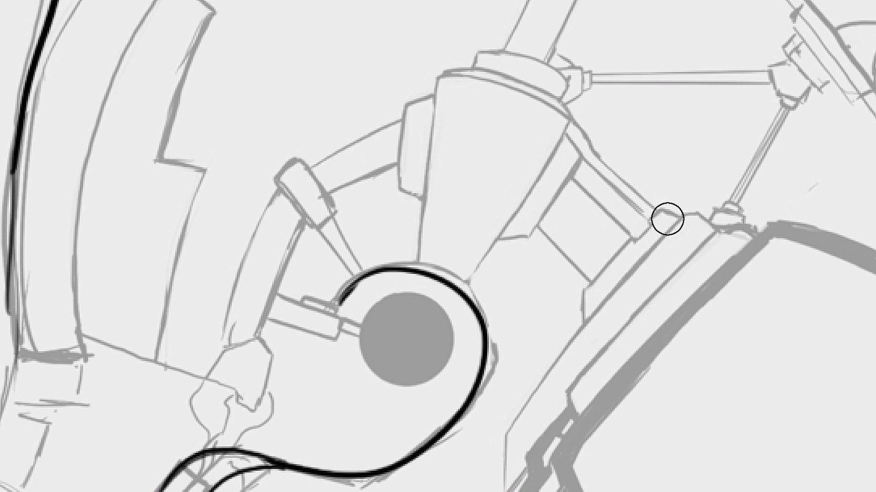
mouse_move(667, 219)
mouse_down()
mouse_move(430, 121)
mouse_move(244, 342)
mouse_up()
key(ctrl+z)
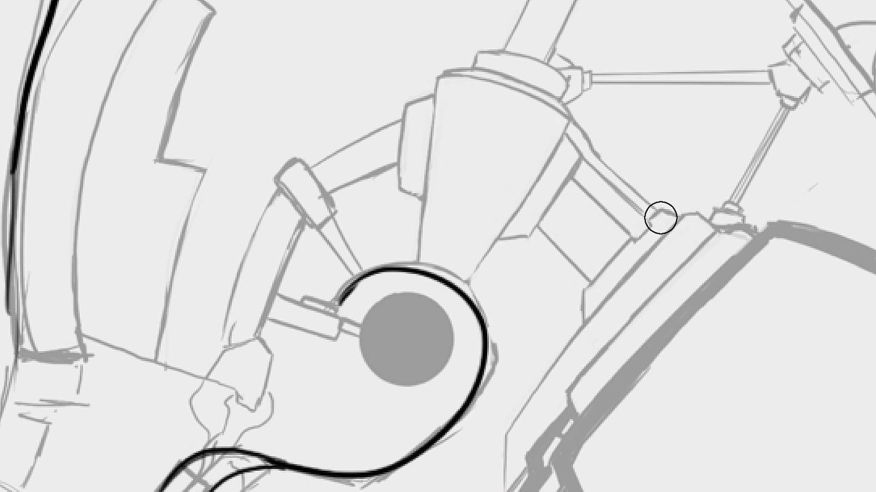
mouse_move(662, 218)
mouse_down()
mouse_move(543, 130)
mouse_move(222, 374)
mouse_up()
key(ctrl+z)
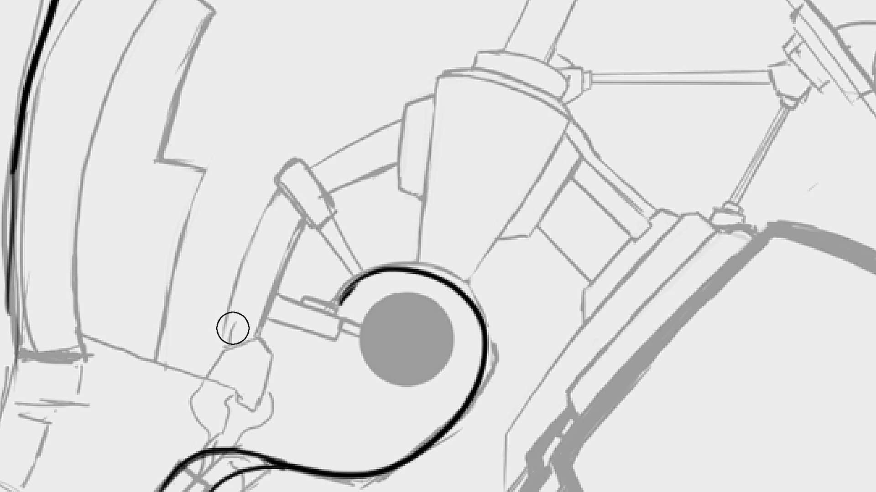
- Set the brush size to 4 px and draw a thin arc over the ear disc between the visor and the rear joint
right_click(228, 288)
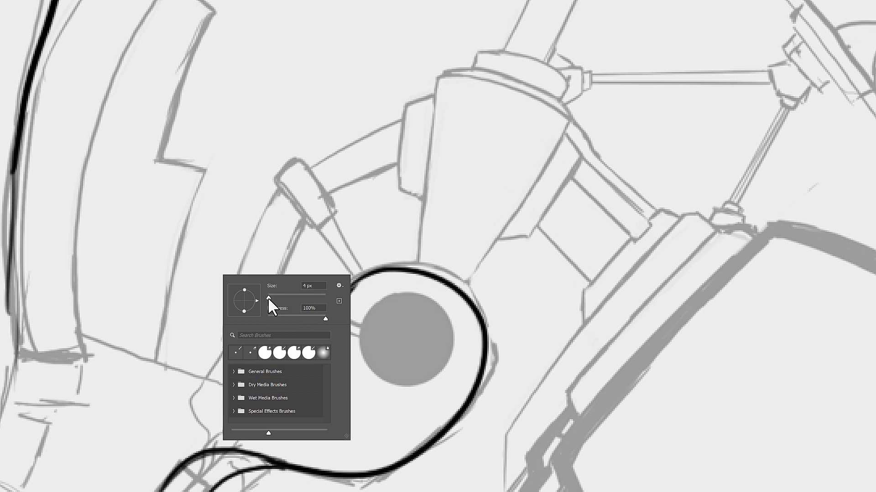
key(Return)
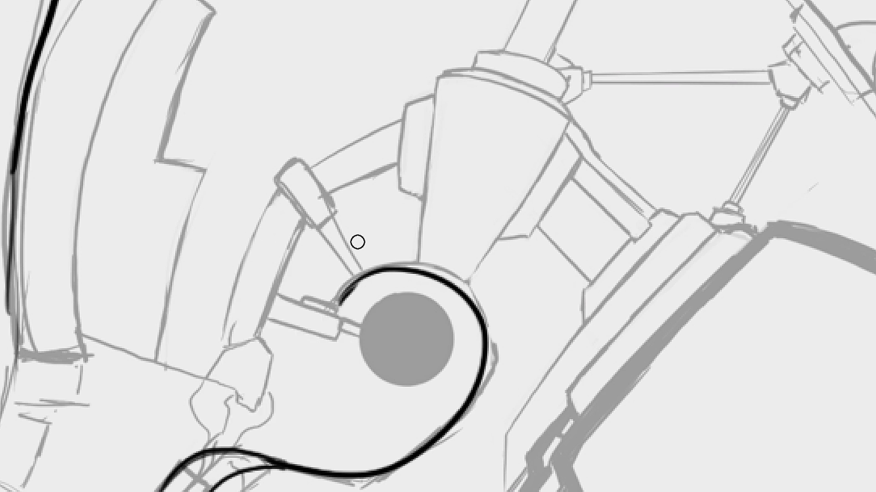
mouse_move(218, 345)
mouse_down()
mouse_move(424, 119)
mouse_move(632, 224)
mouse_up()
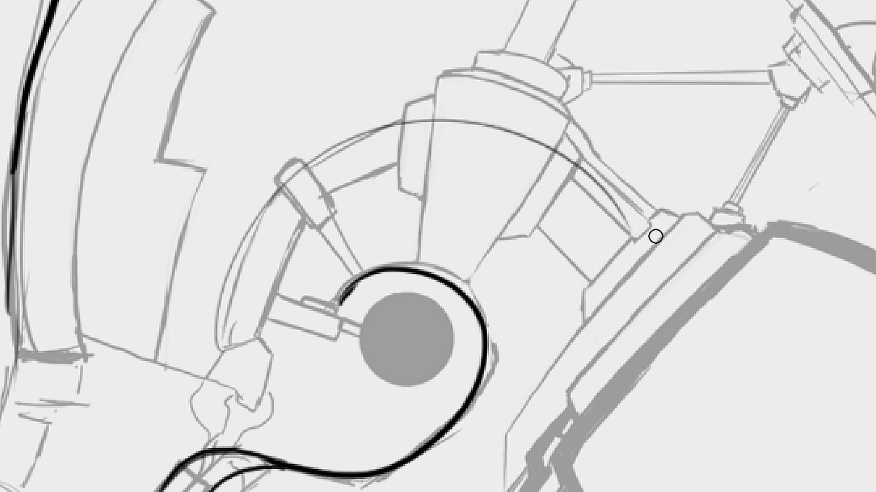
key(ctrl+z)
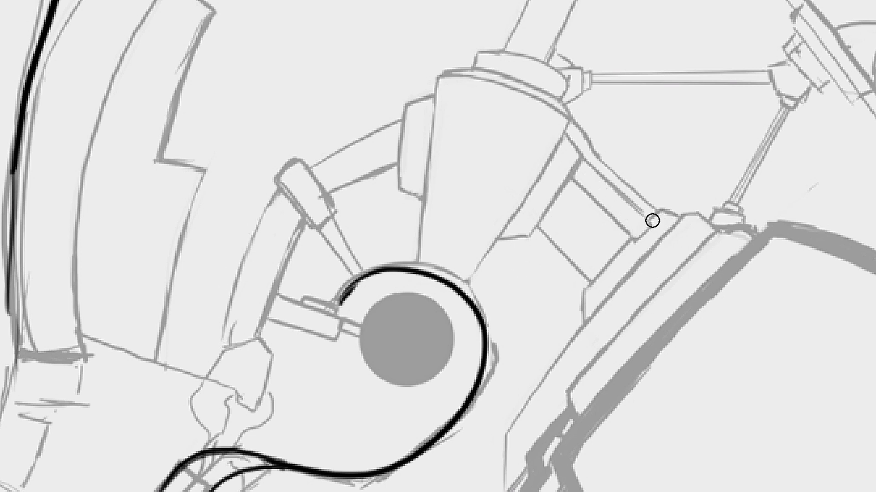
mouse_move(652, 220)
mouse_down()
mouse_move(285, 226)
mouse_move(251, 337)
mouse_up()
key(ctrl+z)
mouse_move(657, 215)
mouse_down()
mouse_move(391, 133)
mouse_move(219, 341)
mouse_up()
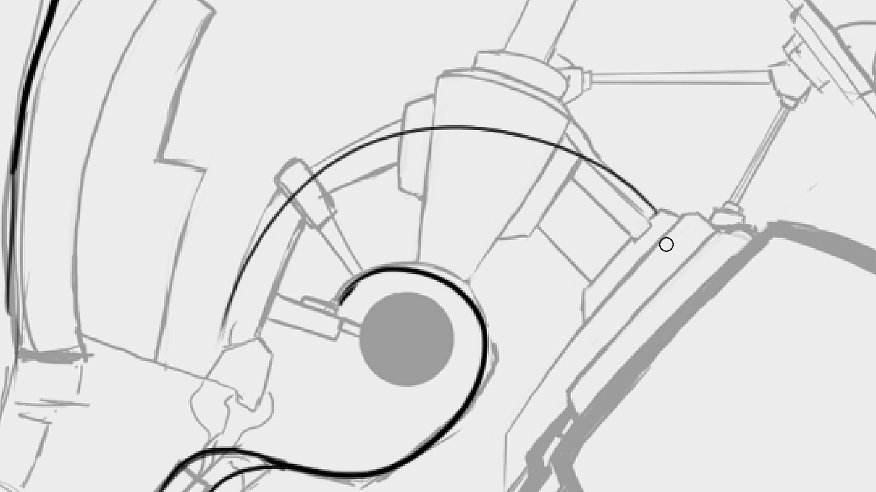
- Handwrite the reference artist's name above the "Curvey" heading
mouse_move(631, 293)
mouse_down()
mouse_move(615, 299)
mouse_move(539, 240)
mouse_up()
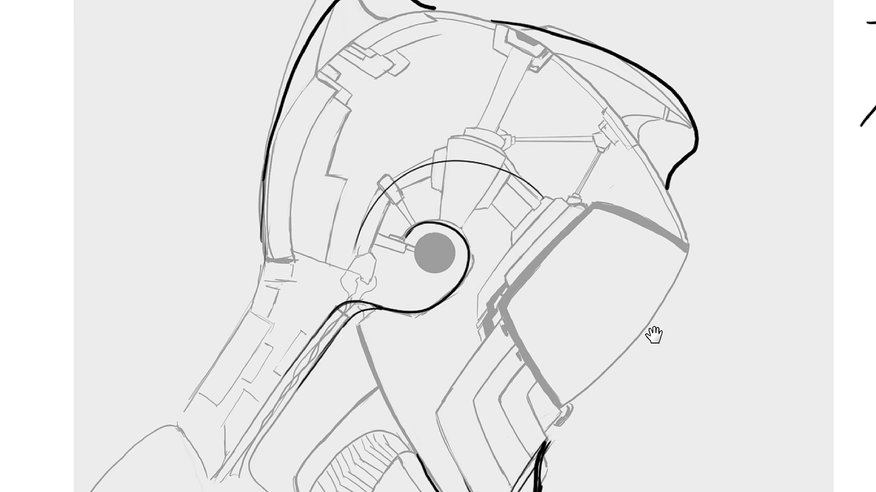
drag(655, 336, 586, 384)
mouse_move(750, 259)
mouse_down()
mouse_move(590, 227)
mouse_move(620, 244)
mouse_up()
drag(671, 228, 683, 228)
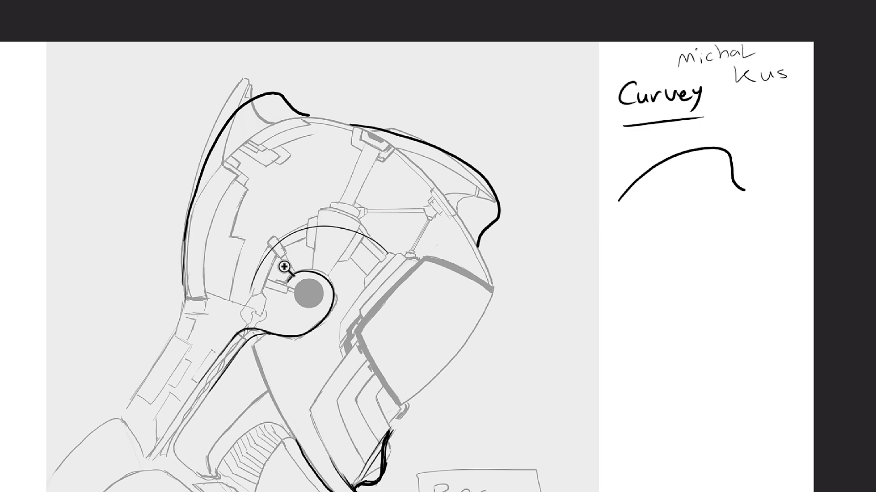
- Try a larger outer arc echoing the thin one, from the rear side panel to the helmet's front edge
mouse_move(284, 266)
mouse_down()
mouse_move(412, 246)
mouse_move(416, 215)
mouse_up()
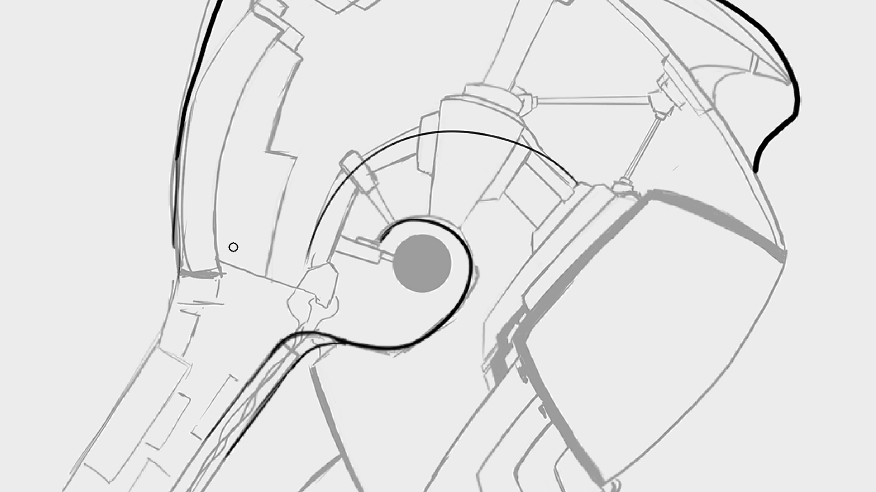
drag(231, 249, 746, 207)
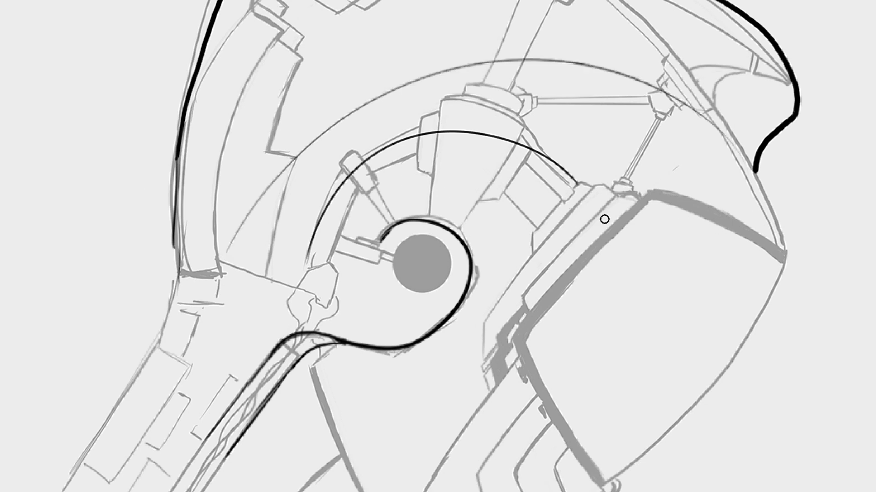
key(ctrl+z)
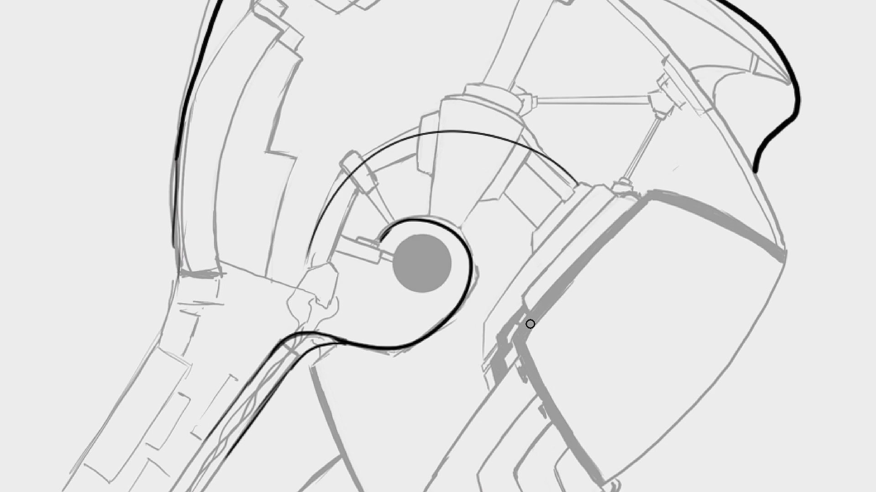
- Draw a thin, slightly wider curve around the top and front of the ear disc, outside the thick curve
mouse_move(547, 278)
mouse_down()
mouse_move(531, 286)
mouse_move(558, 284)
mouse_move(555, 293)
mouse_up()
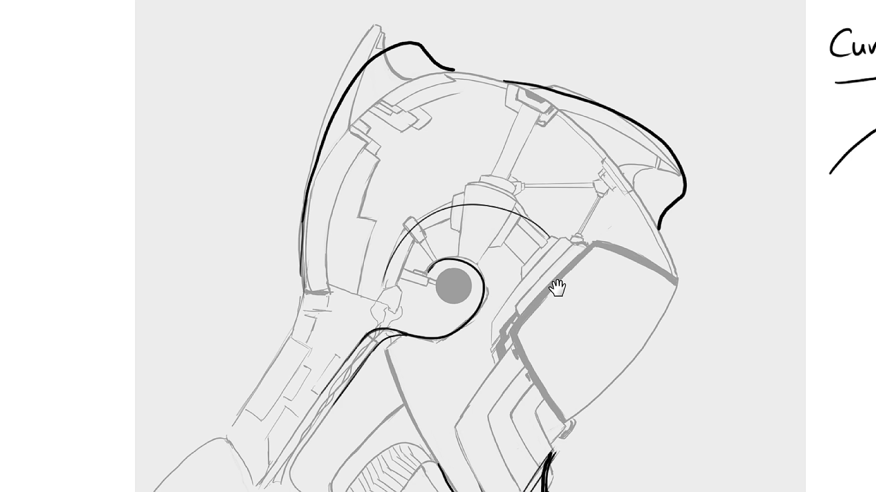
mouse_move(515, 287)
mouse_down()
mouse_move(529, 284)
mouse_move(523, 280)
mouse_up()
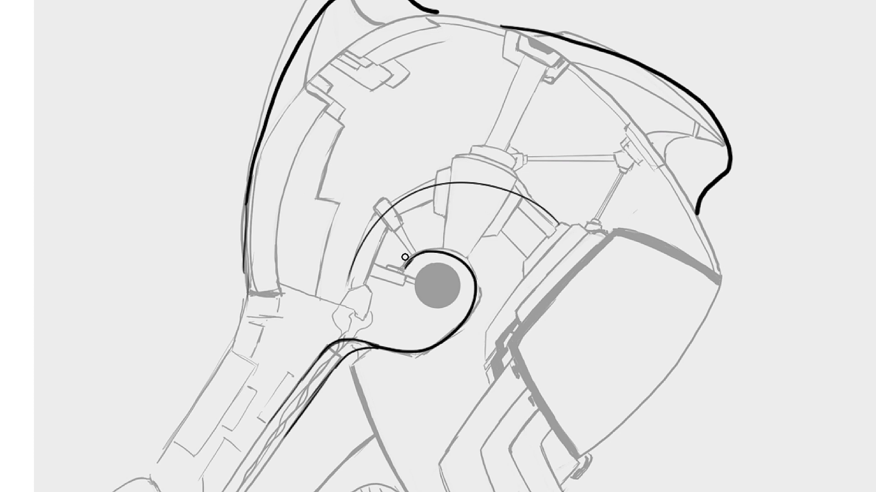
drag(404, 257, 459, 252)
mouse_move(547, 145)
mouse_down()
mouse_move(512, 186)
mouse_move(528, 188)
mouse_up()
key(ctrl+z)
mouse_move(403, 268)
mouse_down()
mouse_move(477, 272)
mouse_move(479, 289)
mouse_up()
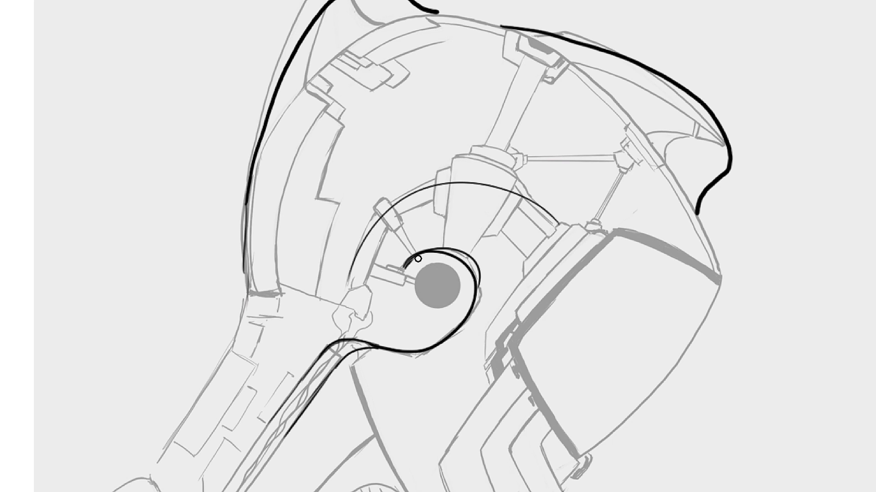
key(ctrl+z)
mouse_move(408, 259)
mouse_down()
mouse_move(451, 250)
mouse_move(442, 345)
mouse_up()
key(ctrl+z)
drag(404, 262, 460, 331)
key(ctrl+z)
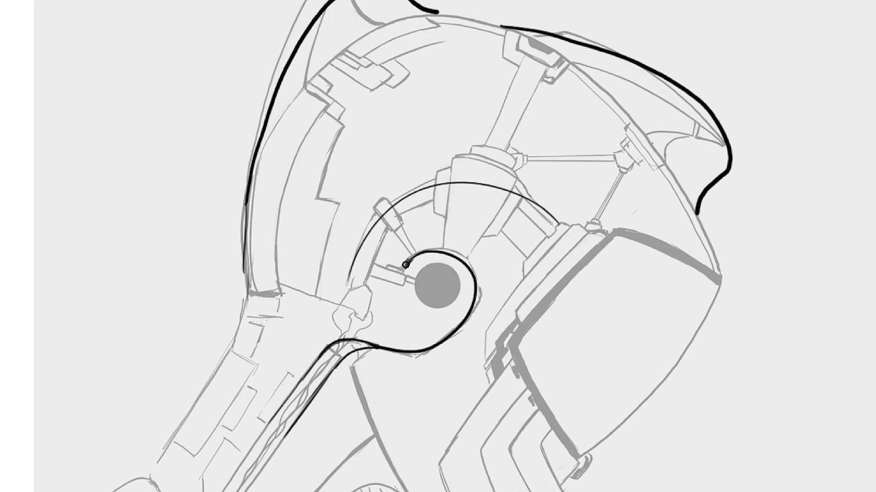
drag(409, 259, 464, 320)
key(ctrl+z)
mouse_move(407, 262)
mouse_down()
mouse_move(485, 283)
mouse_move(458, 326)
mouse_up()
key(ctrl+z)
drag(401, 264, 468, 326)
mouse_move(405, 265)
mouse_down()
mouse_move(458, 329)
mouse_move(485, 301)
mouse_move(485, 277)
mouse_move(469, 326)
mouse_move(414, 354)
mouse_up()
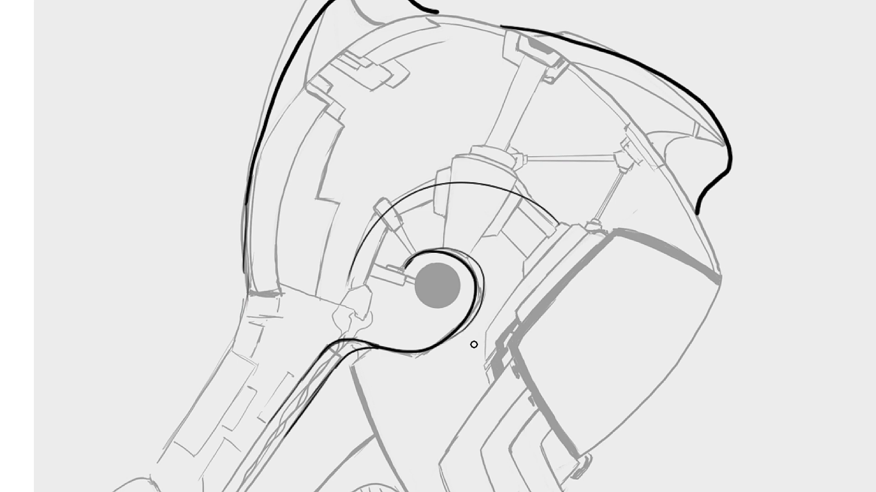
- Erase the thick inner curve around the ear disc and blend the thin outer curve into the lower sweep
drag(541, 337, 480, 335)
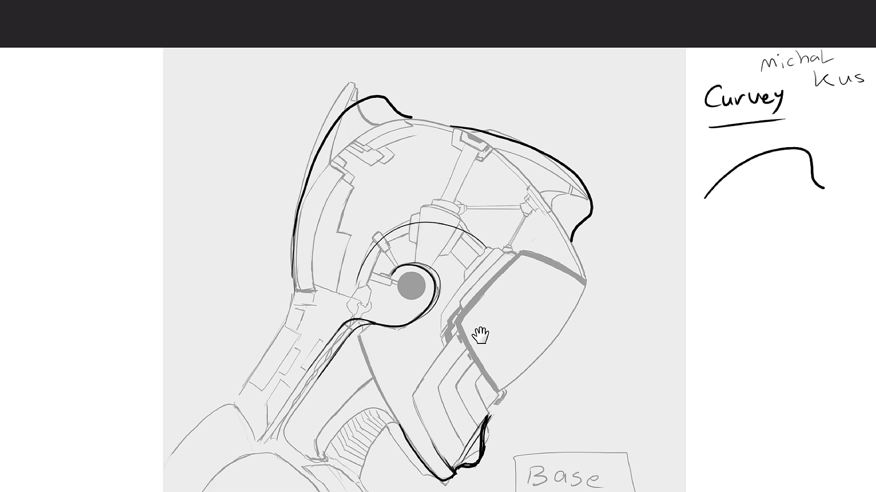
click(426, 281)
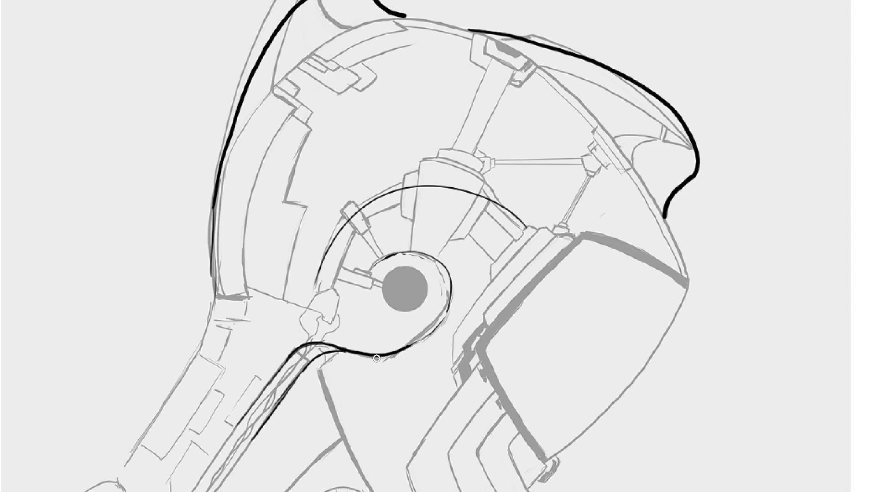
mouse_move(402, 353)
mouse_down()
mouse_move(446, 309)
mouse_move(421, 340)
mouse_up()
drag(447, 306, 438, 324)
mouse_move(370, 269)
mouse_down()
mouse_move(393, 258)
mouse_move(440, 273)
mouse_up()
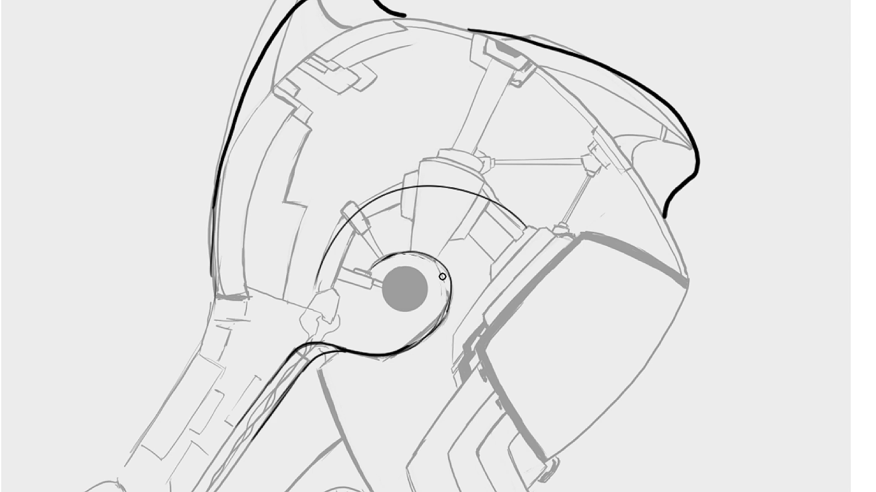
mouse_move(449, 338)
mouse_down()
mouse_move(448, 360)
mouse_move(451, 349)
mouse_up()
- Draw a thin curve along the inner edge of the rear band, from the neck joint up and over below the helmet's top outline
drag(498, 365, 514, 327)
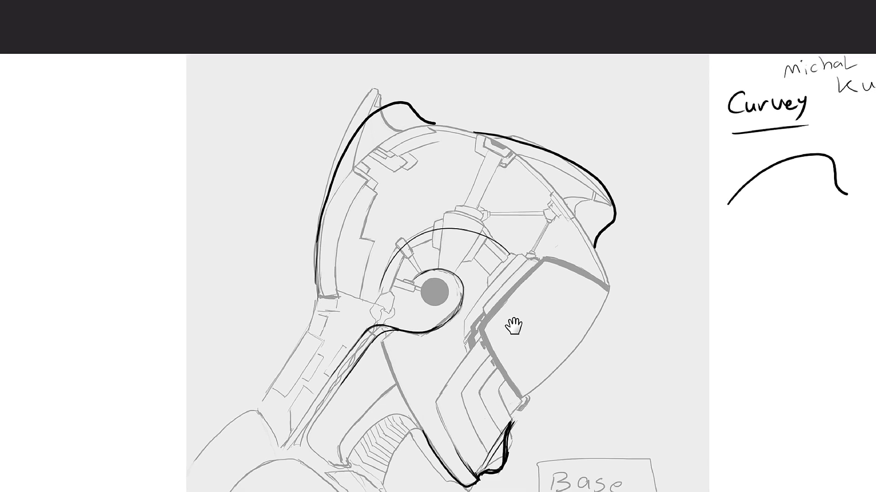
drag(407, 245, 432, 279)
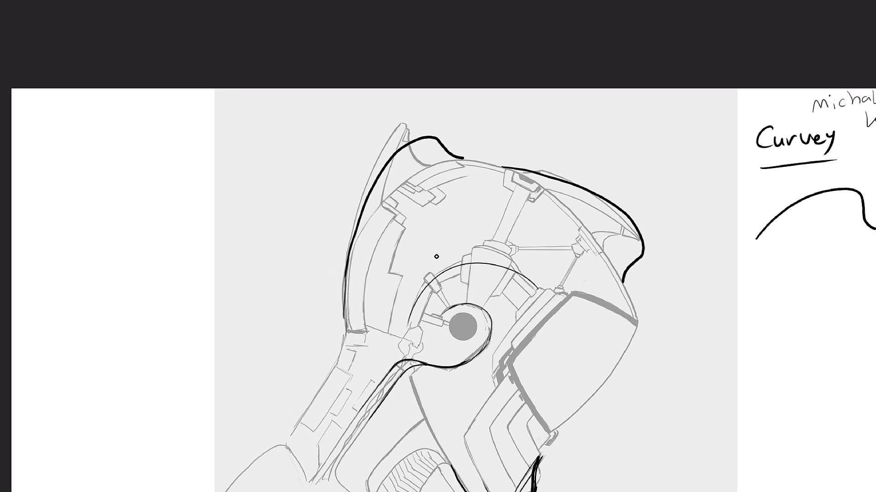
drag(483, 276, 467, 284)
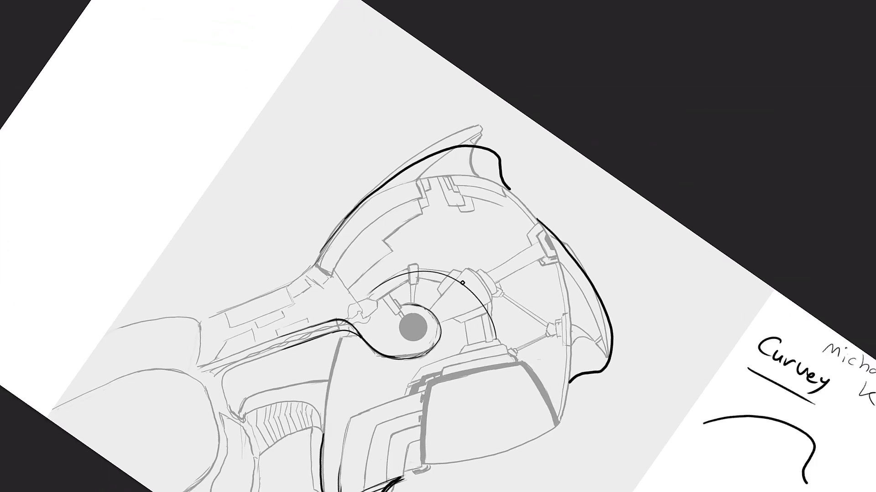
key(asciicircum)
key(asciicircum)
key(asciicircum)
key(minus)
key(minus)
key(minus)
key(asciicircum)
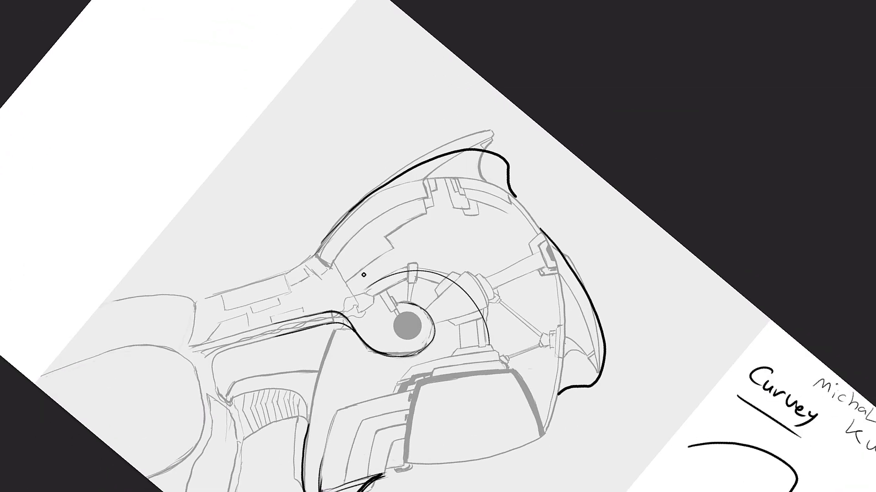
drag(358, 260, 391, 276)
key(asciicircum)
key(asciicircum)
key(asciicircum)
key(asciicircum)
key(asciicircum)
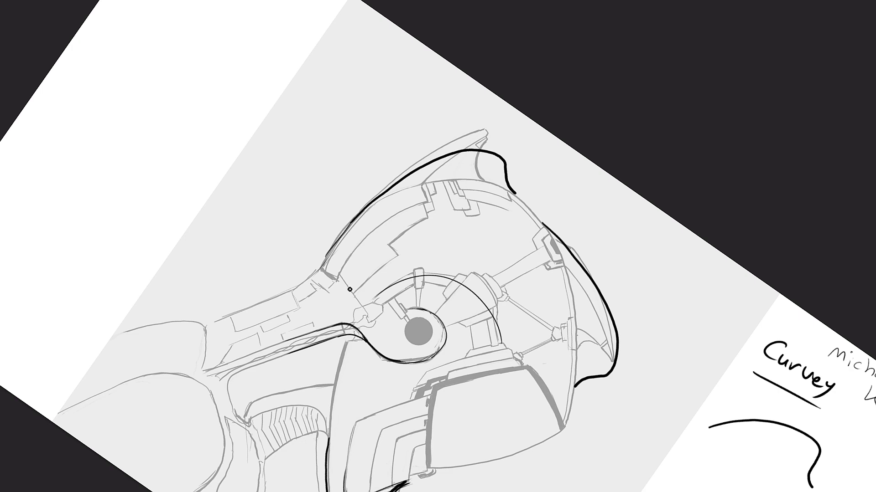
drag(398, 234, 413, 227)
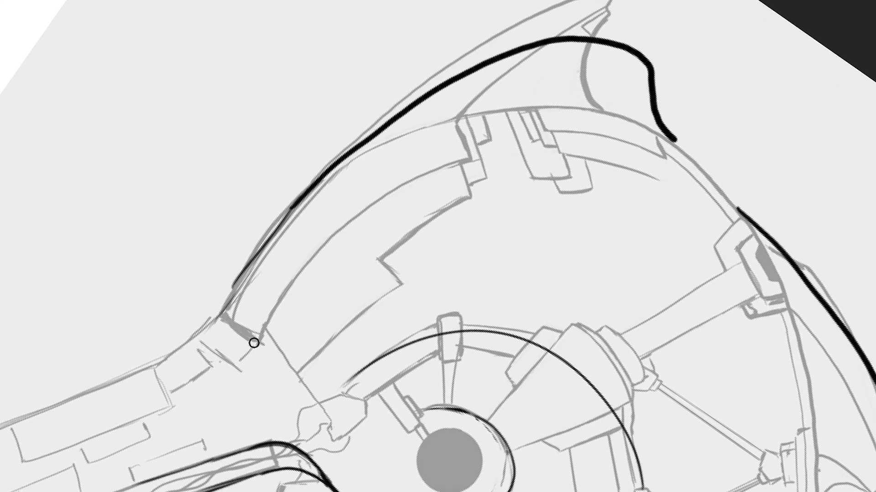
drag(259, 338, 684, 182)
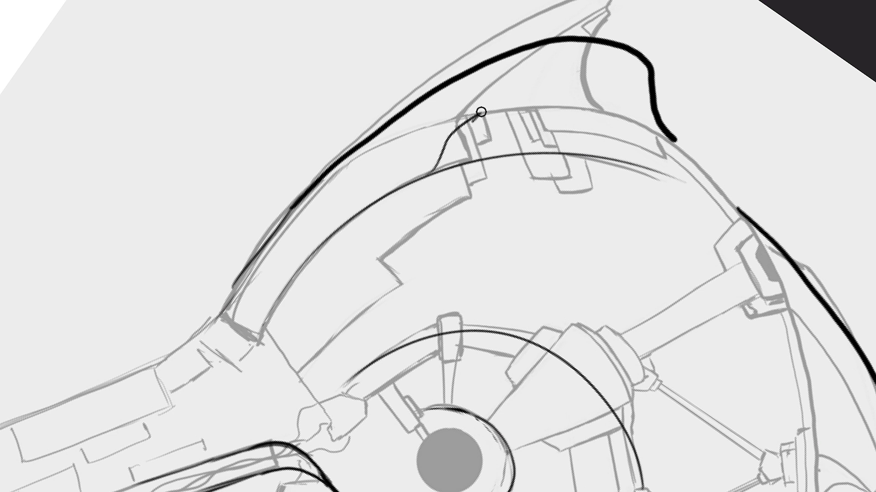
mouse_move(481, 111)
mouse_down()
mouse_move(438, 149)
mouse_move(441, 141)
mouse_move(433, 171)
mouse_up()
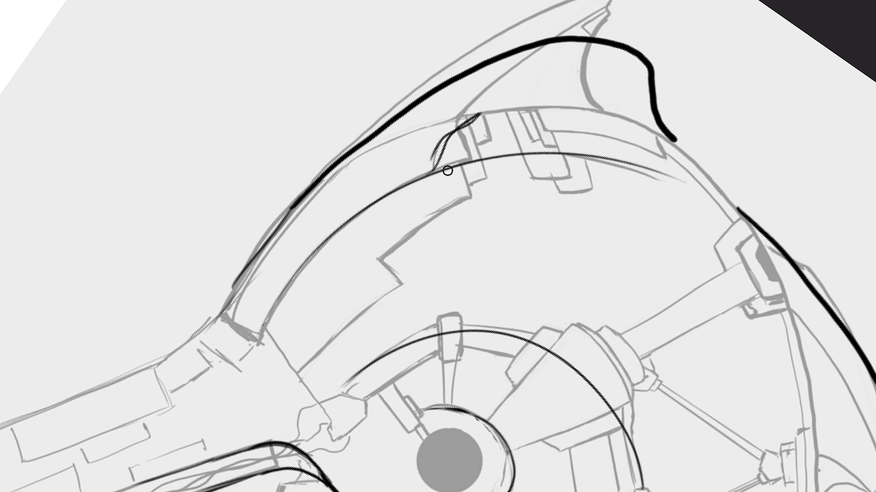
key(ctrl+z)
key(ctrl+z)
key(ctrl+z)
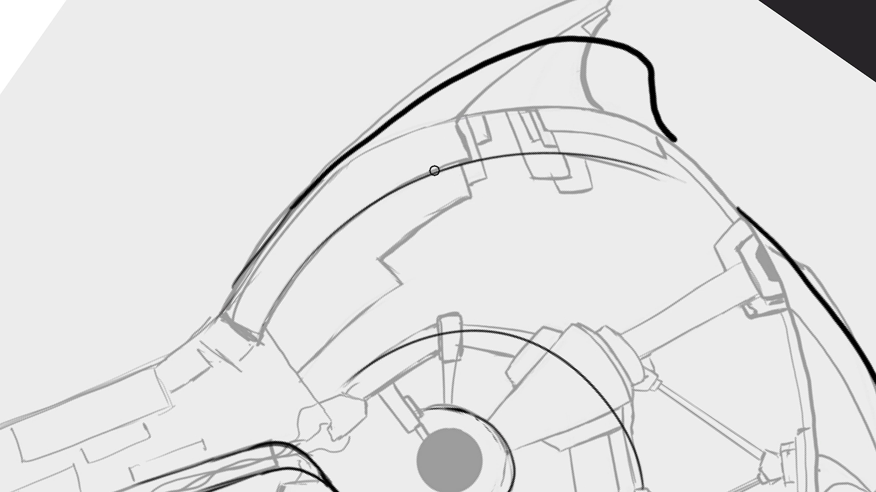
- Branch a smooth S-shaped curve off the thin inner band curve, flowing up into the helmet's top outline
mouse_move(381, 201)
mouse_down()
mouse_move(486, 123)
mouse_move(536, 109)
mouse_up()
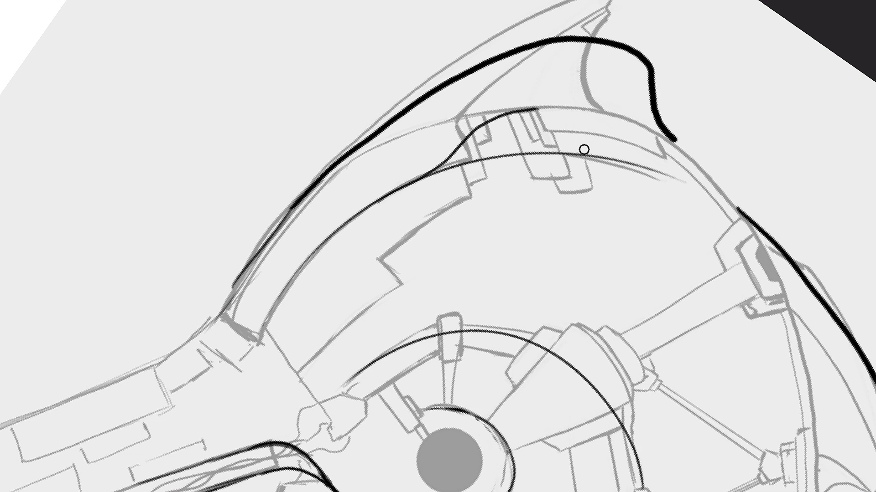
- Draw short curved contour strokes radiating around the ear disc, between the disc and the thin outer arc
key(minus)
key(minus)
key(minus)
key(minus)
key(minus)
key(minus)
key(minus)
key(minus)
key(minus)
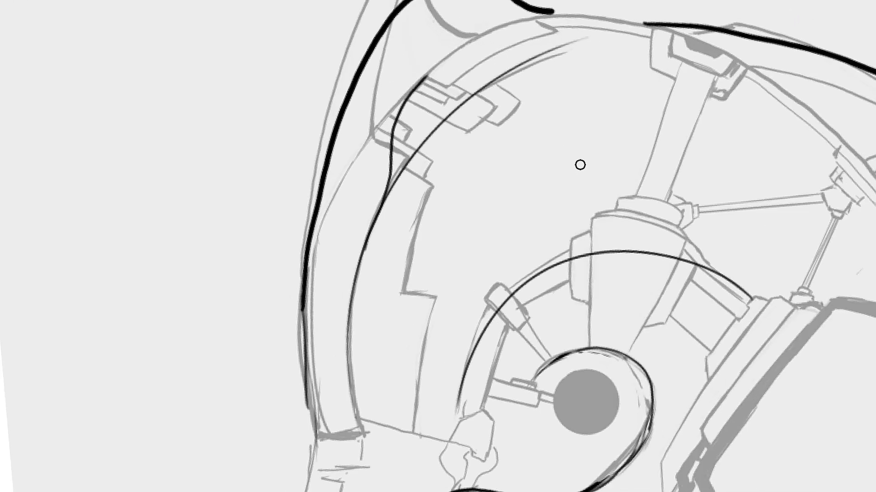
mouse_move(524, 169)
mouse_down()
mouse_move(399, 228)
mouse_move(411, 211)
mouse_up()
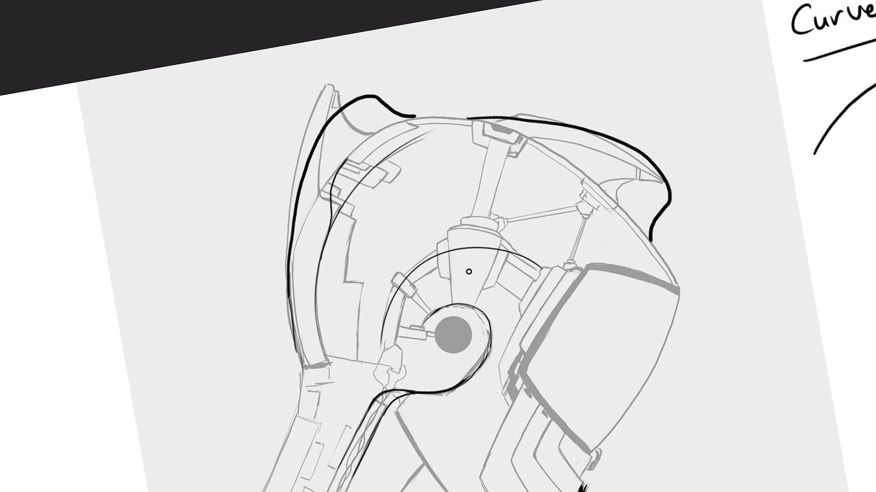
drag(386, 333, 413, 327)
drag(391, 314, 421, 320)
drag(402, 291, 426, 310)
mouse_move(429, 274)
mouse_down()
mouse_move(437, 299)
mouse_move(449, 298)
mouse_up()
mouse_move(461, 270)
mouse_down()
mouse_move(463, 292)
mouse_move(484, 306)
mouse_up()
drag(511, 290, 493, 311)
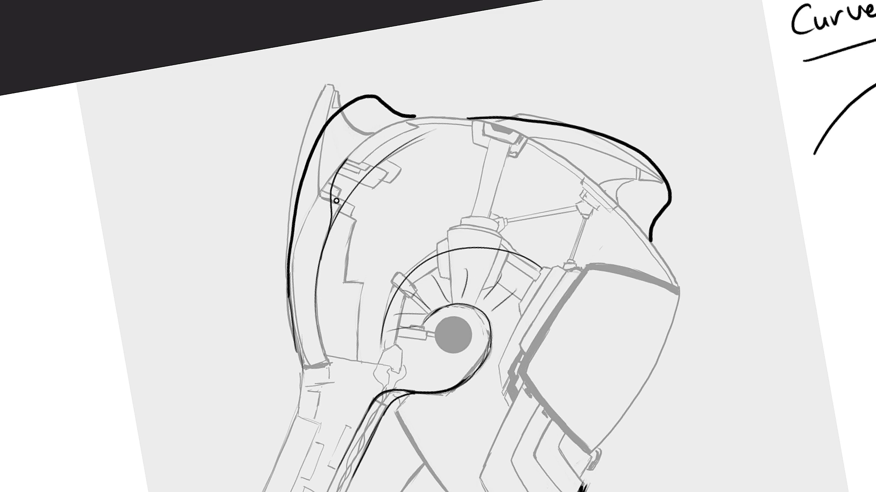
- Add short curved contour strokes across the rear band, between the thick outer contour and the S-shaped branch curve
drag(333, 161, 315, 154)
mouse_move(332, 167)
mouse_down()
mouse_move(313, 162)
mouse_move(311, 171)
mouse_up()
mouse_move(328, 183)
mouse_down()
mouse_move(310, 179)
mouse_move(306, 191)
mouse_up()
mouse_move(322, 204)
mouse_down()
mouse_move(303, 201)
mouse_move(301, 214)
mouse_up()
mouse_move(319, 227)
mouse_down()
mouse_move(299, 228)
mouse_move(297, 258)
mouse_up()
- Thicken the S-shaped branch curve and extend it upward to meet the tip of the rear crest
mouse_move(332, 183)
mouse_down()
mouse_move(361, 132)
mouse_move(328, 197)
mouse_up()
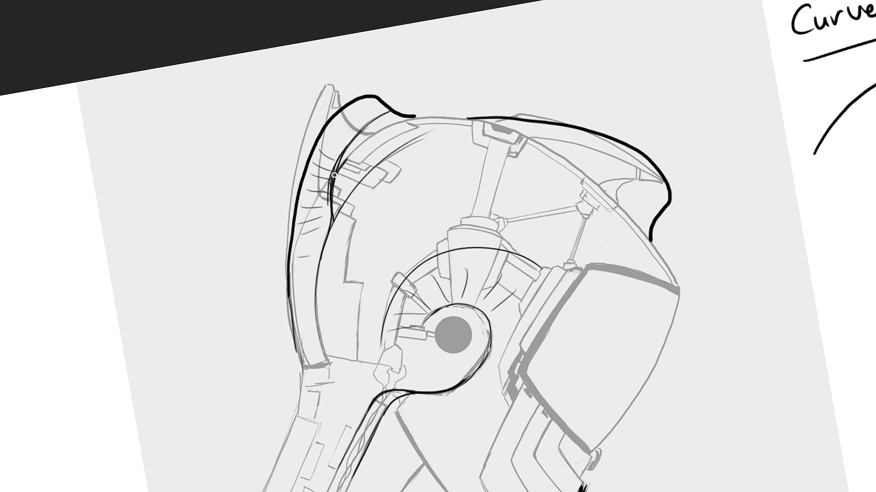
mouse_move(382, 119)
mouse_down()
mouse_move(332, 170)
mouse_move(328, 203)
mouse_up()
drag(340, 156, 327, 216)
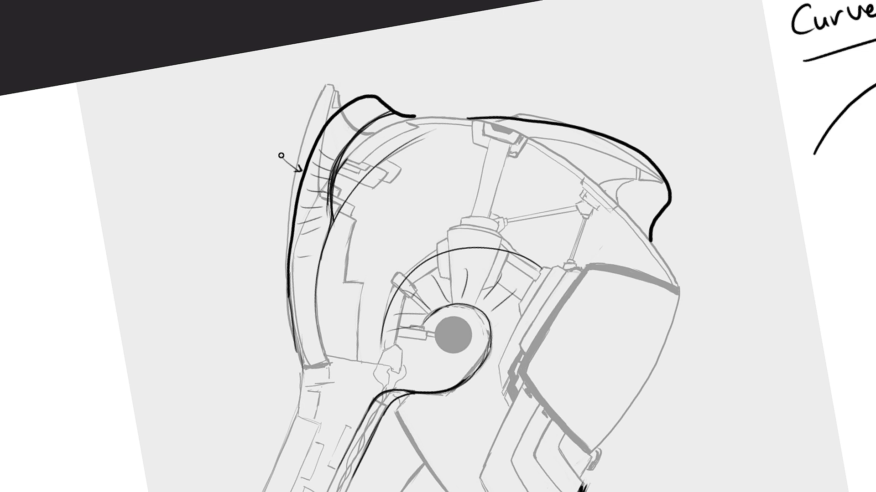
- Sketch an echoing line just outside the rear crest contour and hatch along the contour's inner side
drag(286, 283, 328, 109)
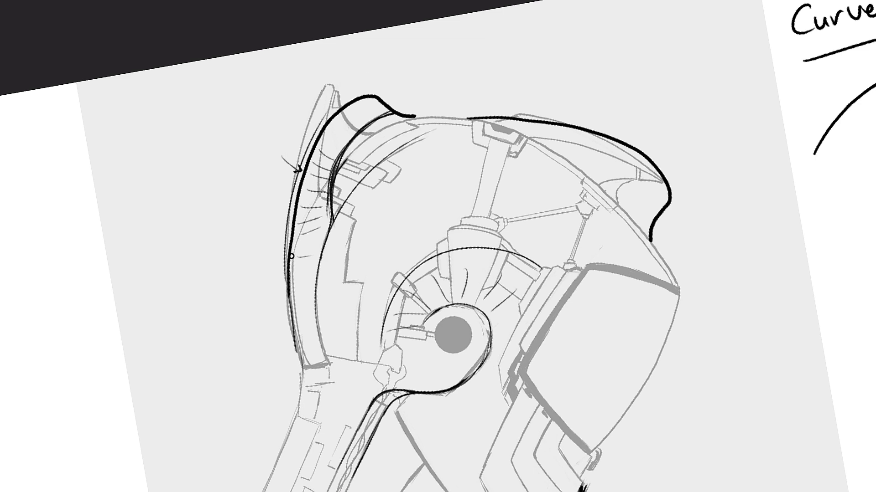
drag(287, 279, 346, 104)
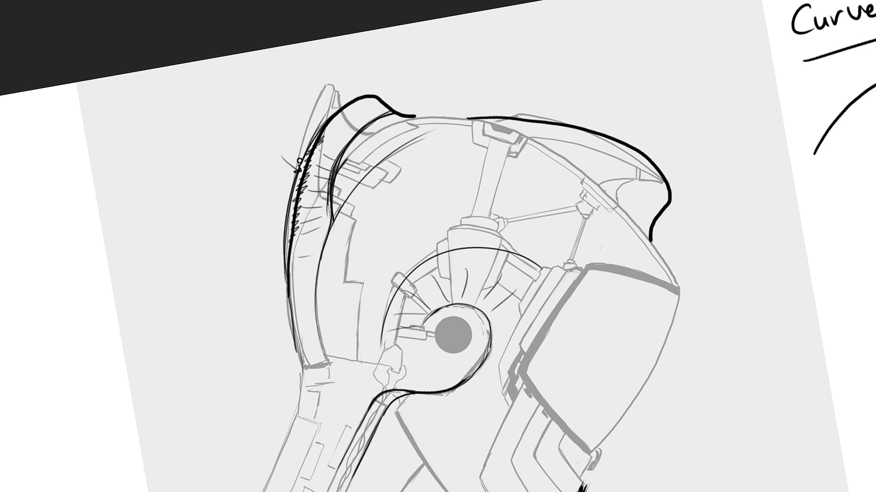
- Draw a curved rib line across the ribbed neck section at its shoulder end
drag(580, 297, 521, 132)
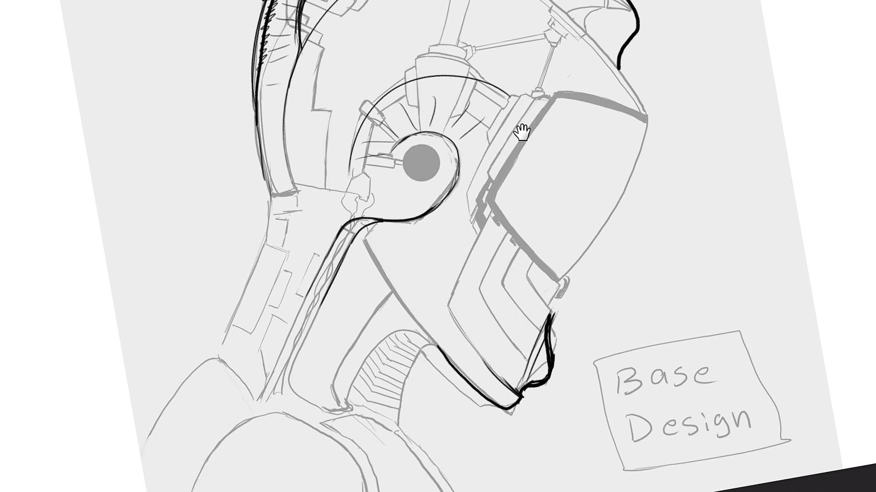
drag(563, 280, 581, 210)
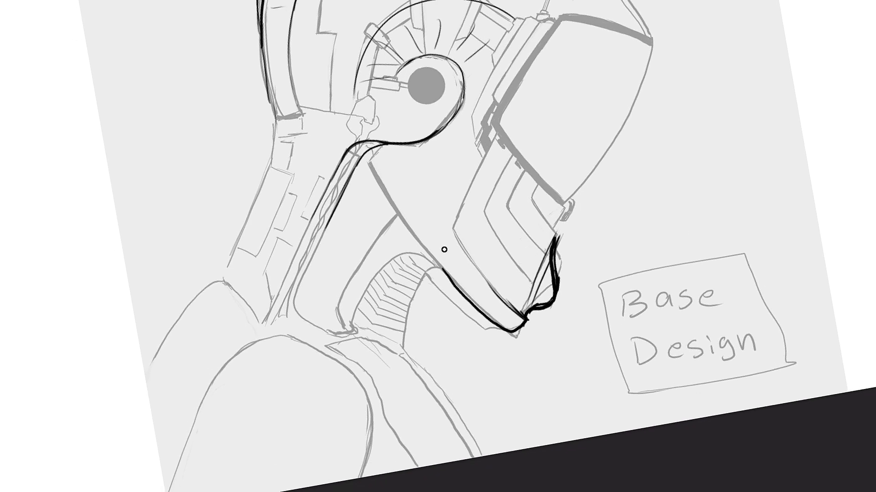
key(asciicircum)
key(asciicircum)
key(asciicircum)
key(asciicircum)
key(asciicircum)
key(asciicircum)
key(asciicircum)
key(asciicircum)
key(asciicircum)
key(asciicircum)
key(asciicircum)
key(asciicircum)
key(asciicircum)
key(asciicircum)
key(asciicircum)
key(asciicircum)
key(asciicircum)
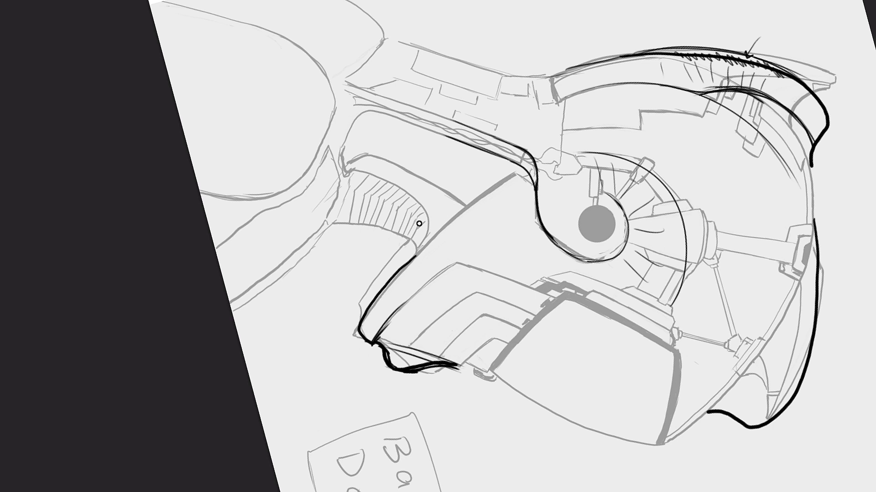
drag(368, 176, 350, 223)
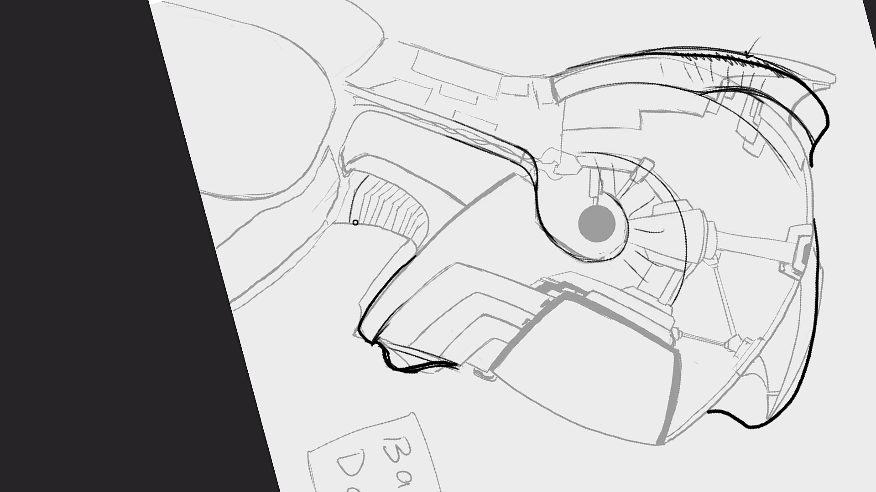
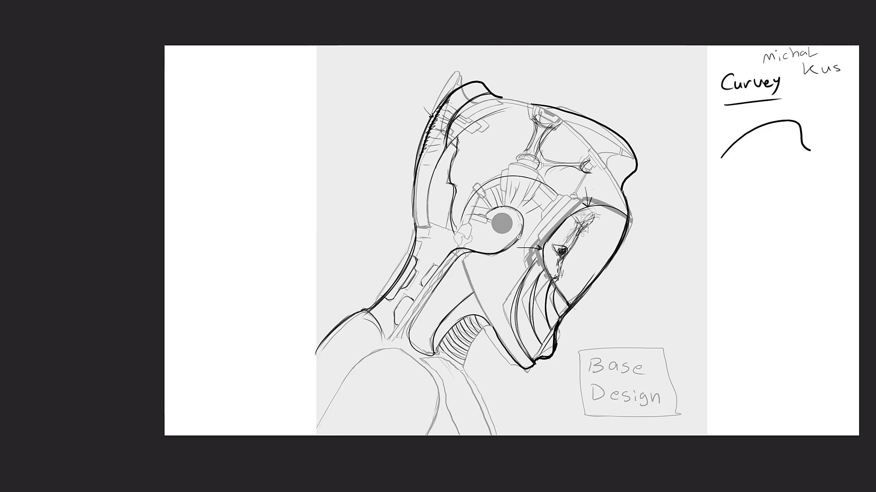
- Draw a contour along the top of the head from the rear crest, with echoing arcs curving down at the crest's base
scroll(524, 231, up, 5)
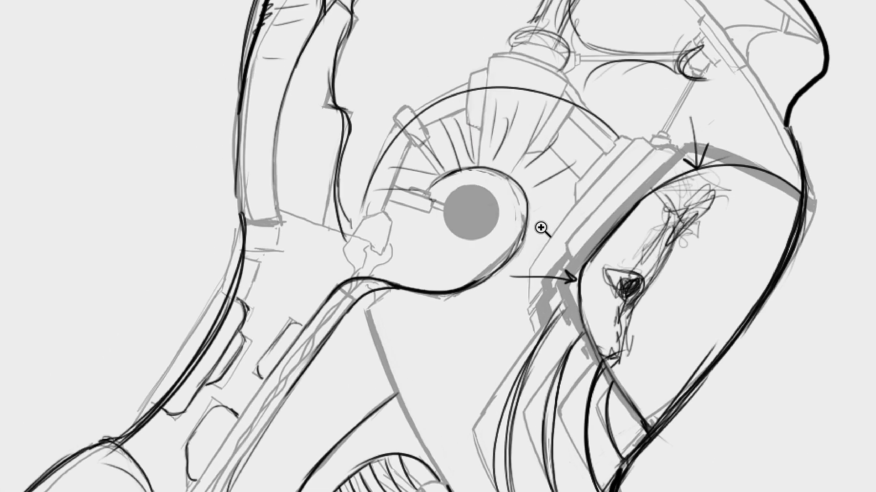
drag(544, 205, 522, 328)
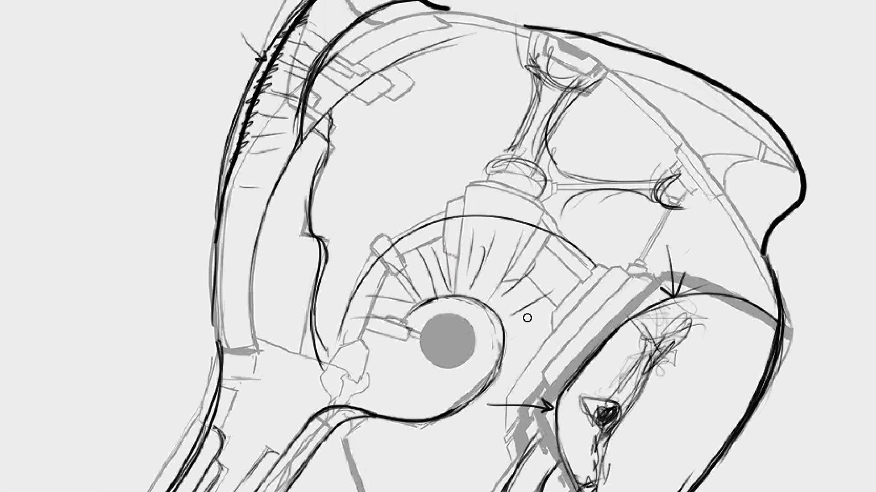
scroll(533, 297, down, 2)
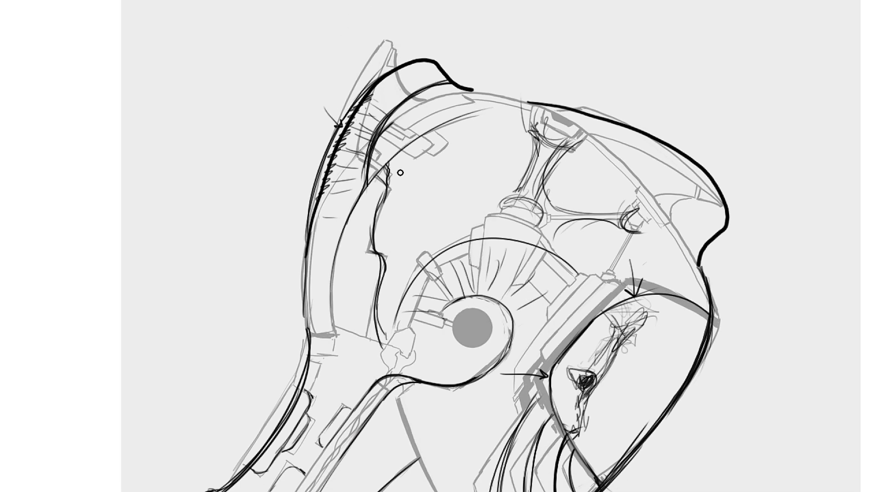
mouse_move(429, 97)
mouse_down()
mouse_move(496, 95)
mouse_move(570, 111)
mouse_up()
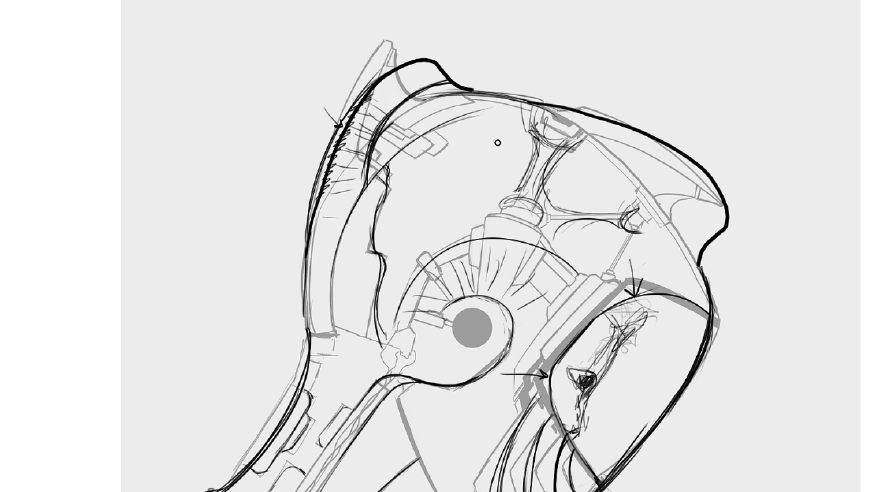
mouse_move(465, 94)
mouse_down()
mouse_move(365, 174)
mouse_move(432, 105)
mouse_move(376, 159)
mouse_up()
drag(423, 97, 370, 171)
drag(516, 97, 371, 155)
- Sketch a rounded triangular opening on the side of the forehead and a smaller oval opening beneath it
drag(577, 157, 555, 199)
mouse_move(546, 183)
mouse_down()
mouse_move(585, 151)
mouse_move(611, 164)
mouse_move(624, 206)
mouse_up()
mouse_move(581, 143)
mouse_down()
mouse_move(625, 204)
mouse_move(560, 256)
mouse_move(616, 256)
mouse_up()
drag(554, 231, 623, 246)
drag(561, 258, 625, 248)
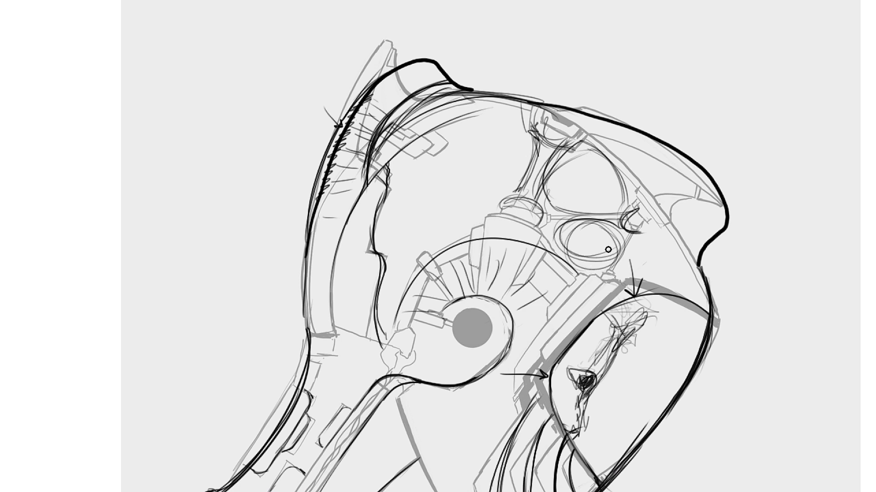
mouse_move(573, 210)
mouse_down()
mouse_move(619, 196)
mouse_move(611, 162)
mouse_up()
drag(558, 166, 592, 150)
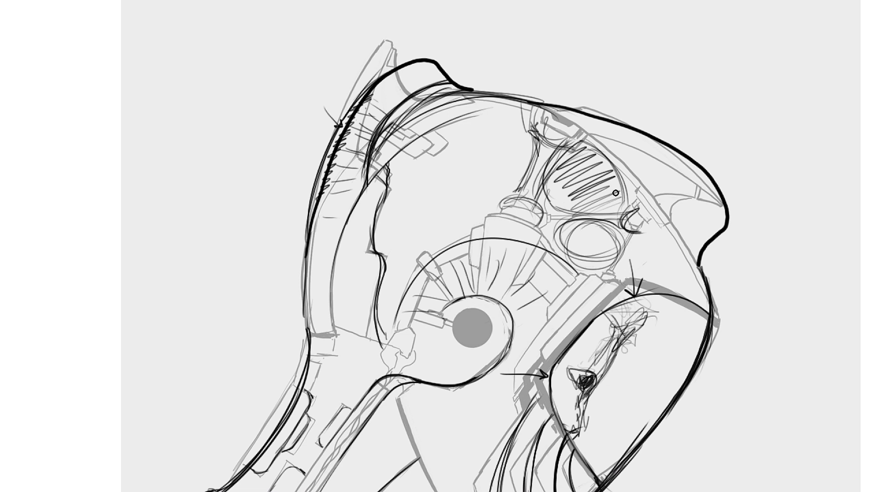
key(ctrl+z)
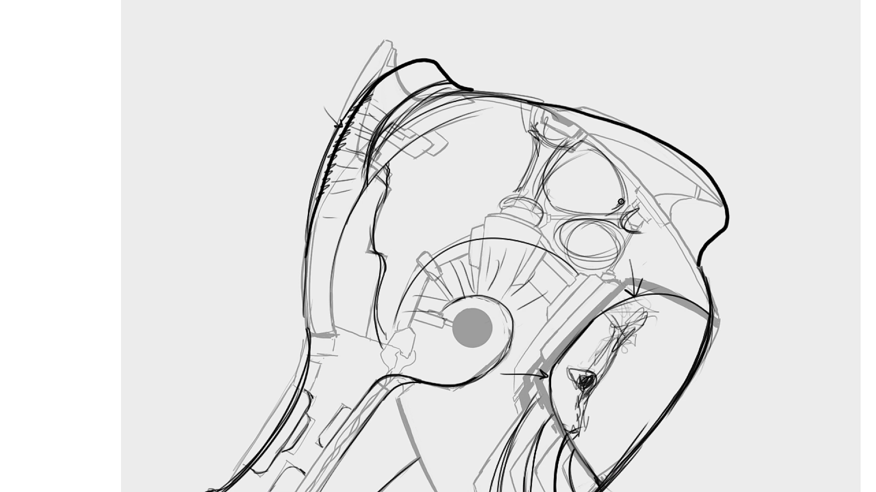
- Darken the outlines of the rounded triangular opening and the oval opening beneath it
mouse_move(621, 200)
mouse_down()
mouse_move(554, 209)
mouse_move(546, 195)
mouse_move(566, 156)
mouse_move(554, 170)
mouse_up()
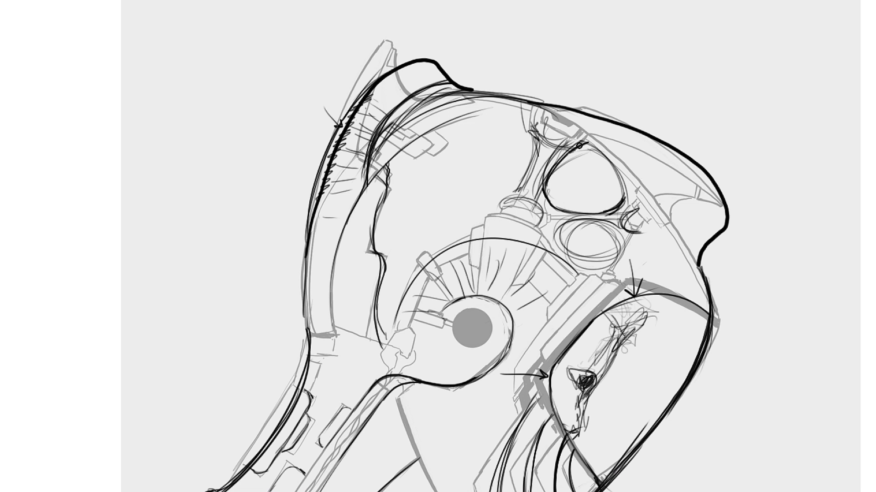
mouse_move(584, 143)
mouse_down()
mouse_move(611, 165)
mouse_move(594, 147)
mouse_move(623, 205)
mouse_up()
mouse_move(557, 239)
mouse_down()
mouse_move(588, 223)
mouse_move(616, 231)
mouse_up()
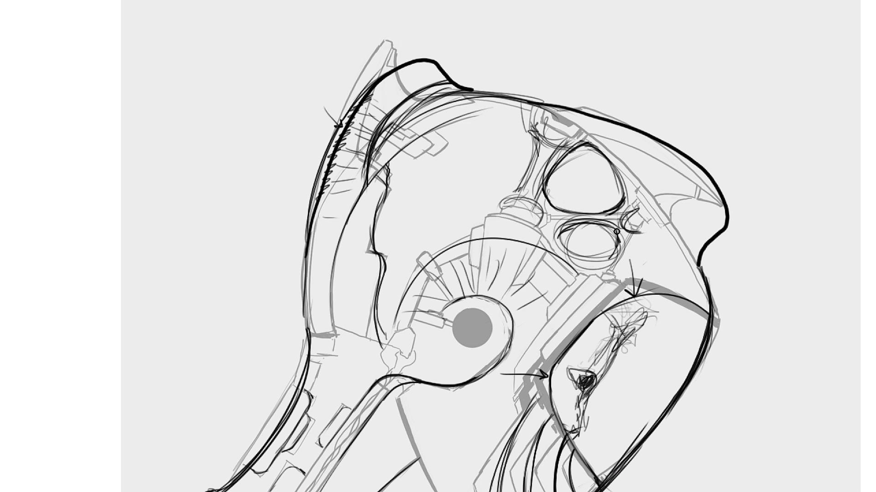
mouse_move(560, 241)
mouse_down()
mouse_move(598, 260)
mouse_move(611, 248)
mouse_up()
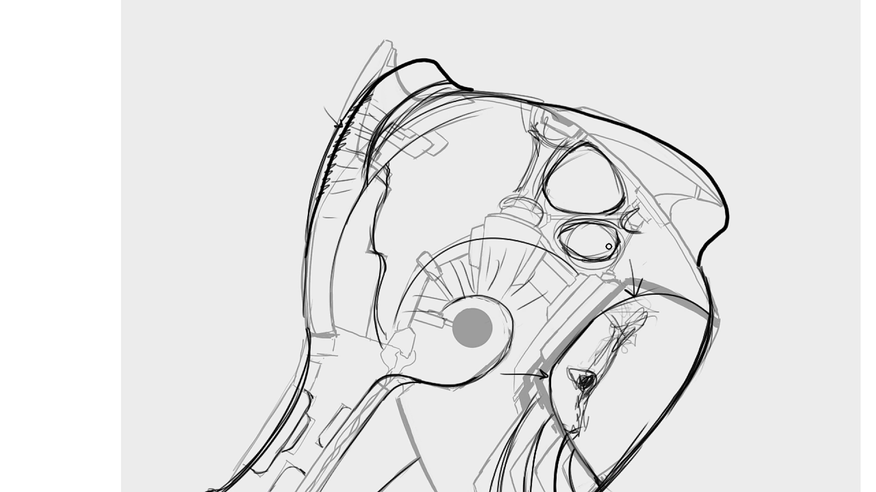
- Draw a curved arrow leading back from the rounded triangular opening and lightly sketch a larger circle behind it
mouse_move(588, 179)
mouse_down()
mouse_move(495, 175)
mouse_move(505, 164)
mouse_move(525, 169)
mouse_up()
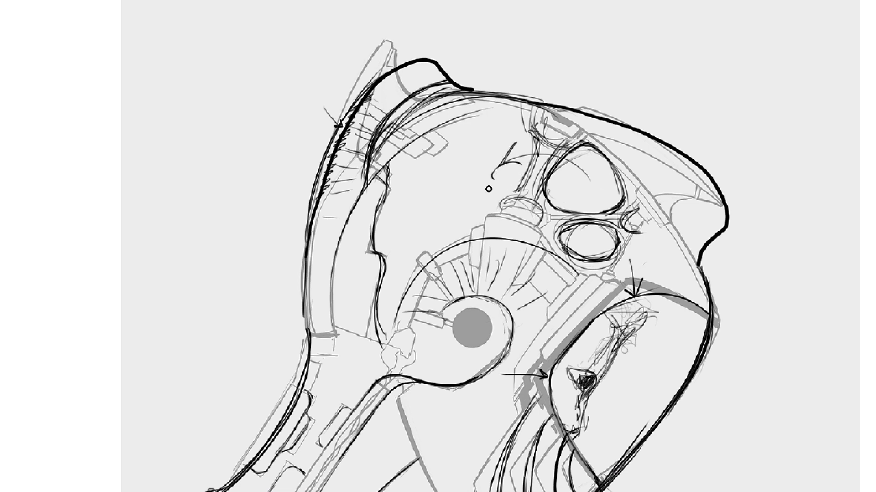
drag(465, 128, 527, 174)
drag(456, 178, 517, 201)
drag(460, 136, 532, 160)
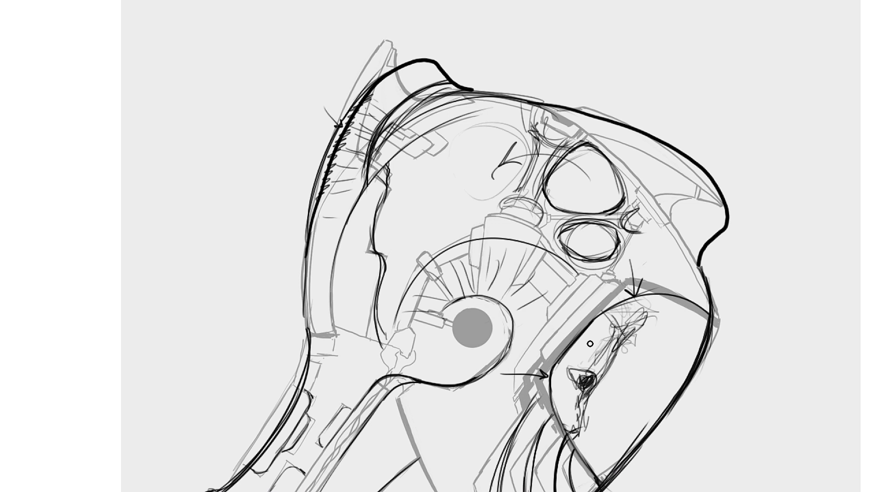
- Handwrite the notes "Large", "Med" and "Small" in the empty area beside the helmet's forehead
drag(704, 46, 740, 64)
drag(743, 59, 785, 63)
mouse_move(732, 102)
mouse_down()
mouse_move(748, 91)
mouse_move(760, 101)
mouse_up()
mouse_move(762, 96)
mouse_down()
mouse_move(782, 98)
mouse_move(789, 89)
mouse_move(791, 108)
mouse_move(766, 143)
mouse_up()
drag(787, 141, 826, 139)
drag(839, 117, 838, 136)
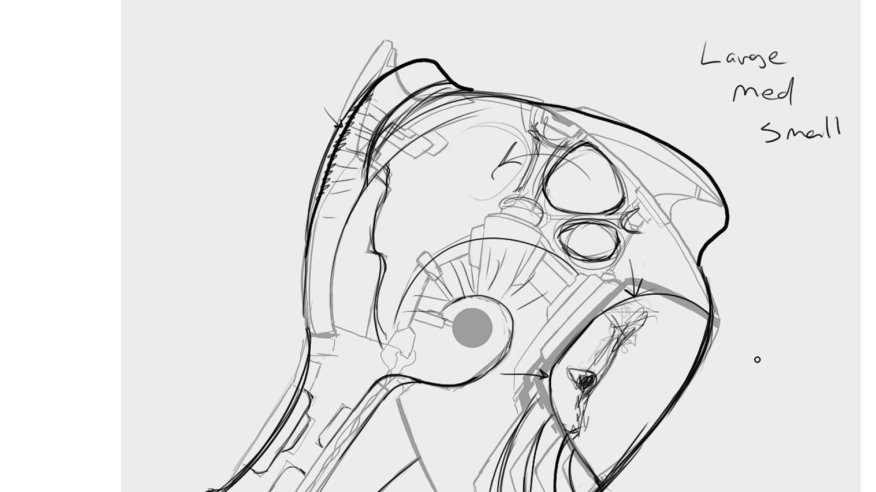
drag(639, 394, 553, 239)
mouse_move(580, 347)
mouse_down()
mouse_move(509, 343)
mouse_move(508, 328)
mouse_move(555, 347)
mouse_up()
drag(510, 333, 545, 332)
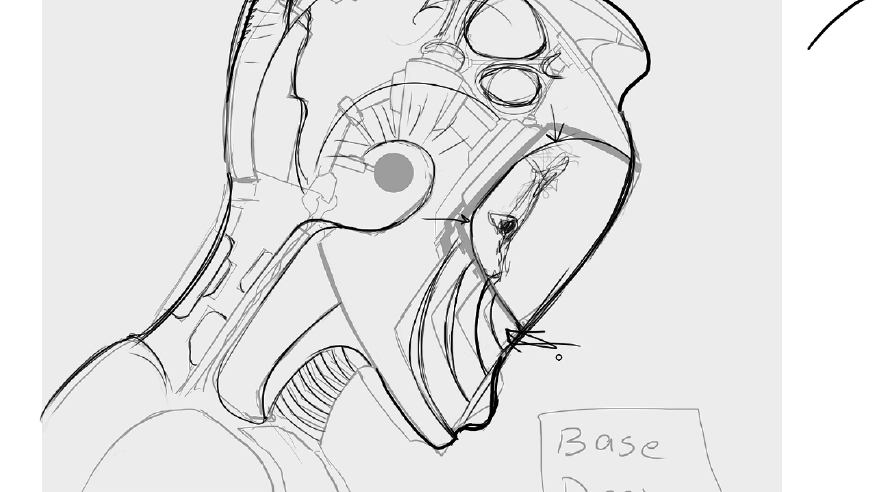
key(ctrl+z)
key(ctrl+z)
key(ctrl+z)
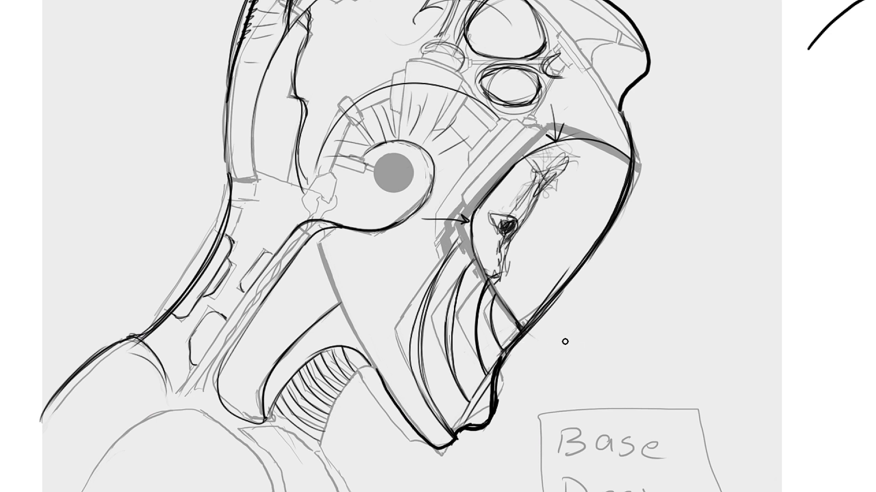
- Draw one long and two short arrows pointing at the chin contour where the curved jaw ribs end
mouse_move(592, 342)
mouse_down()
mouse_move(508, 330)
mouse_move(525, 348)
mouse_up()
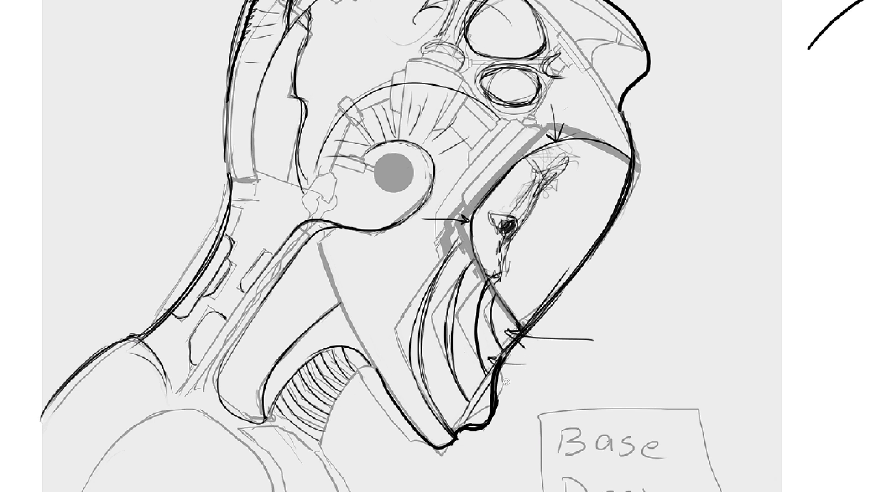
drag(458, 404, 487, 410)
drag(491, 260, 512, 365)
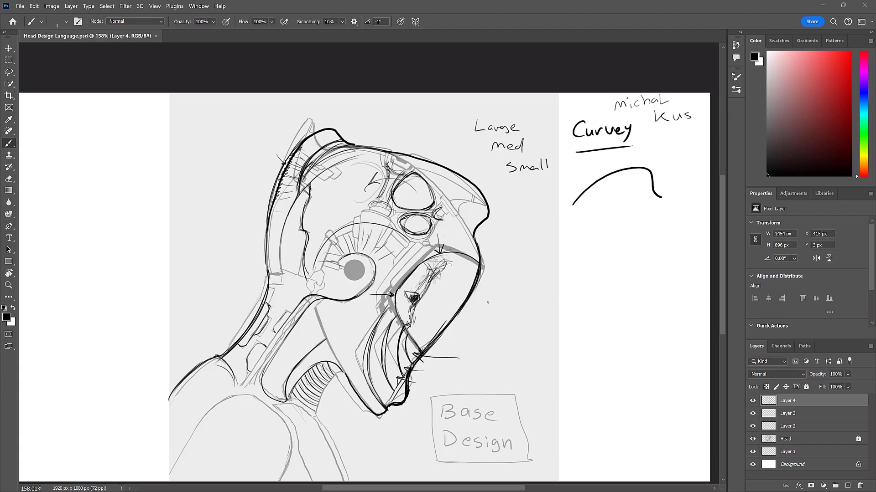
- Darken the smallest oval opening and label the three openings S, M and L by size
drag(470, 267, 465, 239)
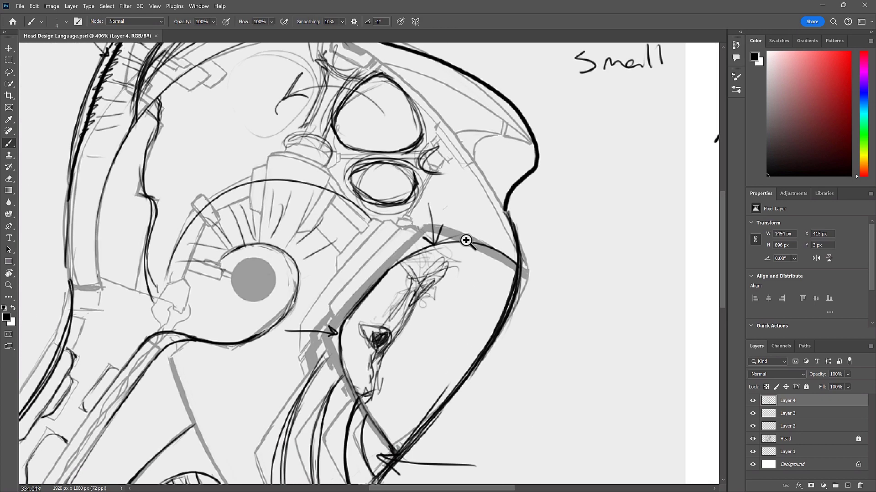
mouse_move(464, 201)
mouse_down()
mouse_move(461, 221)
mouse_move(490, 283)
mouse_move(533, 307)
mouse_move(558, 302)
mouse_up()
mouse_move(512, 287)
mouse_down()
mouse_move(500, 276)
mouse_move(505, 301)
mouse_move(502, 280)
mouse_move(449, 273)
mouse_up()
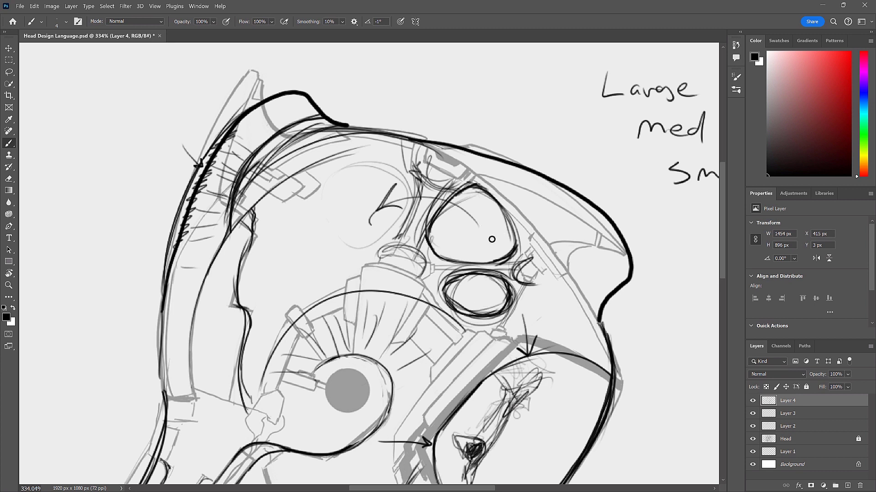
drag(470, 291, 466, 299)
drag(458, 248, 477, 245)
drag(342, 207, 375, 245)
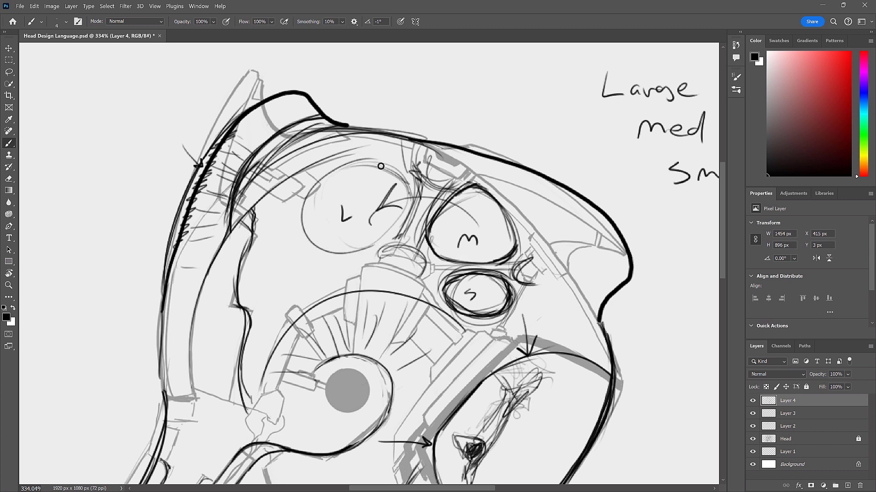
- Darken the large circle's outline and add an echoing curve around it
mouse_move(398, 231)
mouse_down()
mouse_move(334, 168)
mouse_move(304, 216)
mouse_move(324, 174)
mouse_move(394, 166)
mouse_move(403, 190)
mouse_move(386, 235)
mouse_move(315, 187)
mouse_move(392, 231)
mouse_move(314, 185)
mouse_move(336, 251)
mouse_move(290, 202)
mouse_move(309, 177)
mouse_move(312, 239)
mouse_up()
mouse_move(297, 207)
mouse_down()
mouse_move(311, 238)
mouse_move(298, 187)
mouse_move(338, 162)
mouse_move(383, 162)
mouse_move(410, 197)
mouse_up()
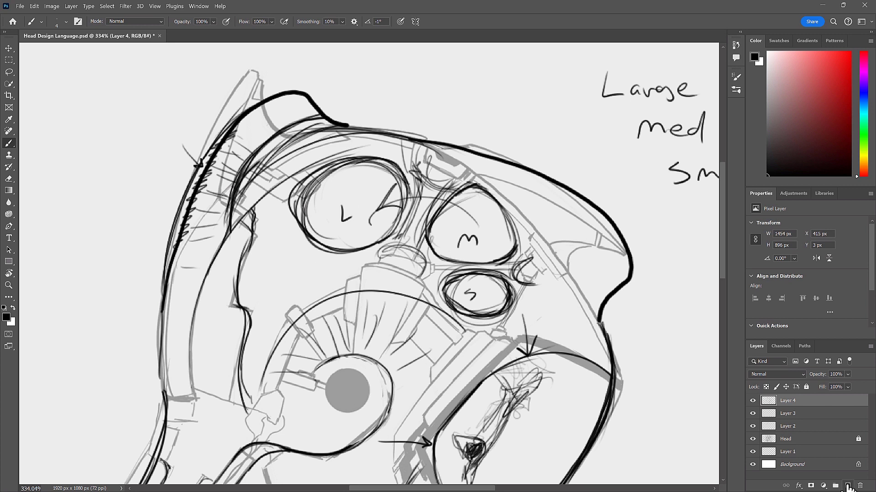
- Add a new layer and trace the large circle's outline on it as a closed shape
click(848, 486)
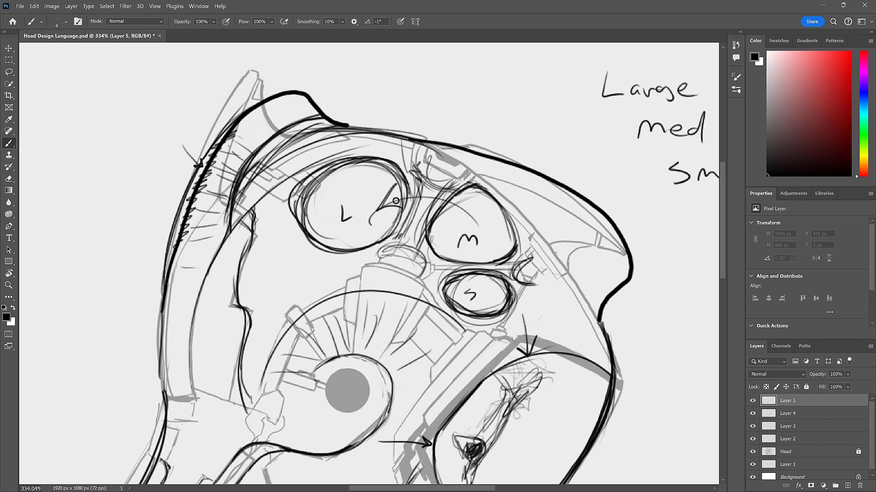
mouse_move(402, 183)
mouse_down()
mouse_move(400, 223)
mouse_move(316, 243)
mouse_move(329, 169)
mouse_move(384, 160)
mouse_up()
drag(395, 236, 379, 247)
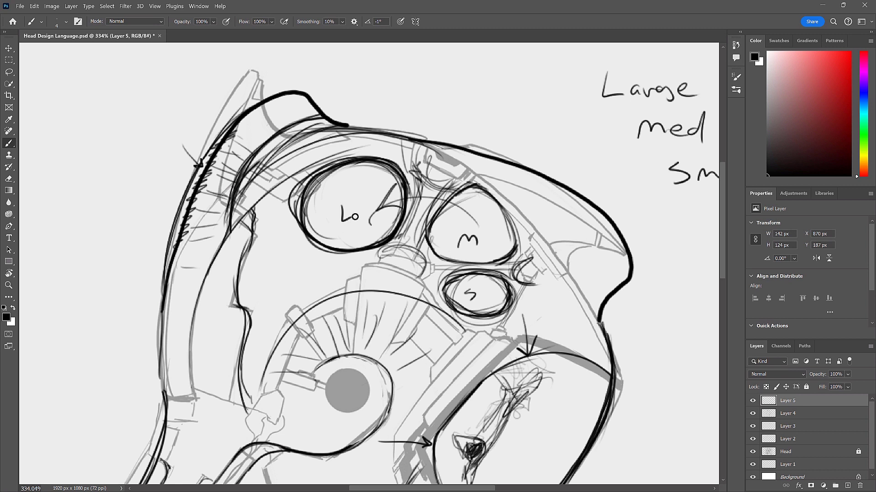
- Select the inside of the traced circle with the Magic Wand, fill it black and deselect
key(w)
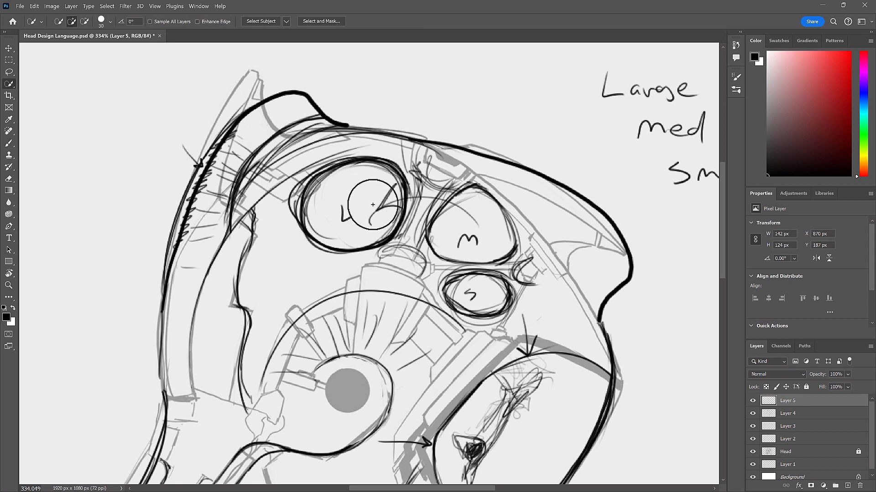
key(shift+w)
click(357, 194)
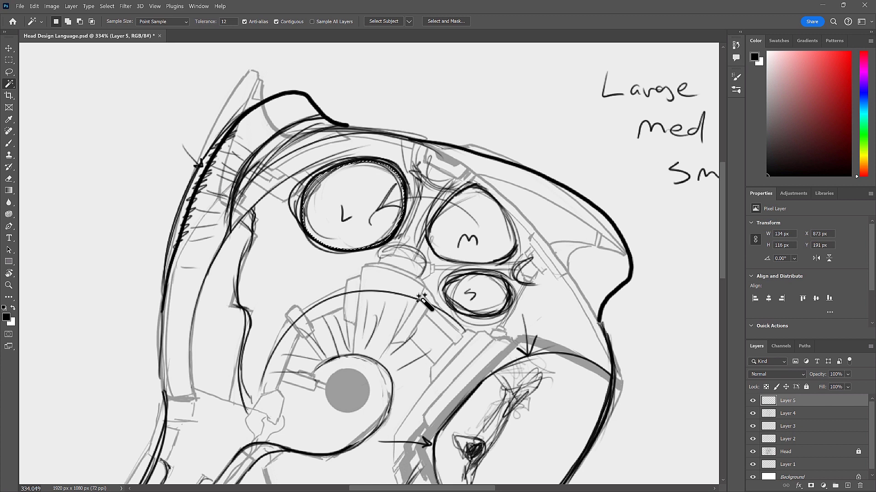
key(alt+BackSpace)
key(ctrl+d)
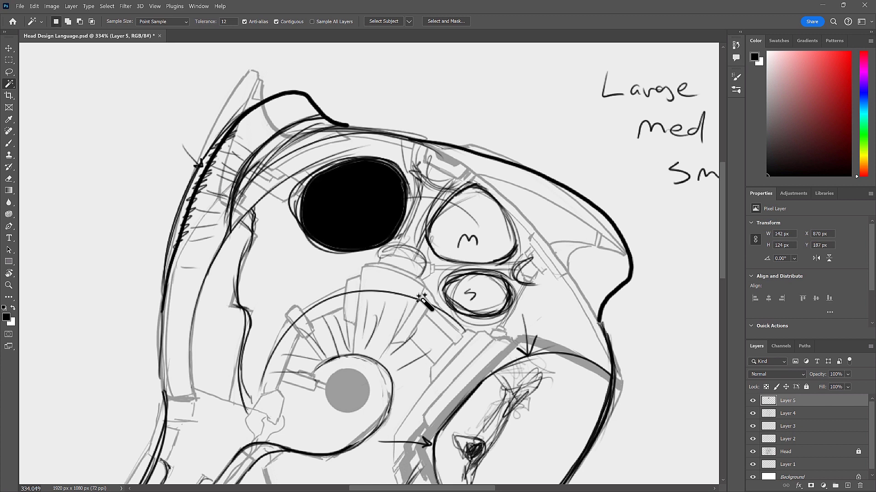
- Warp the black shape into a larger slanted oval and delete its layer
key(ctrl+t)
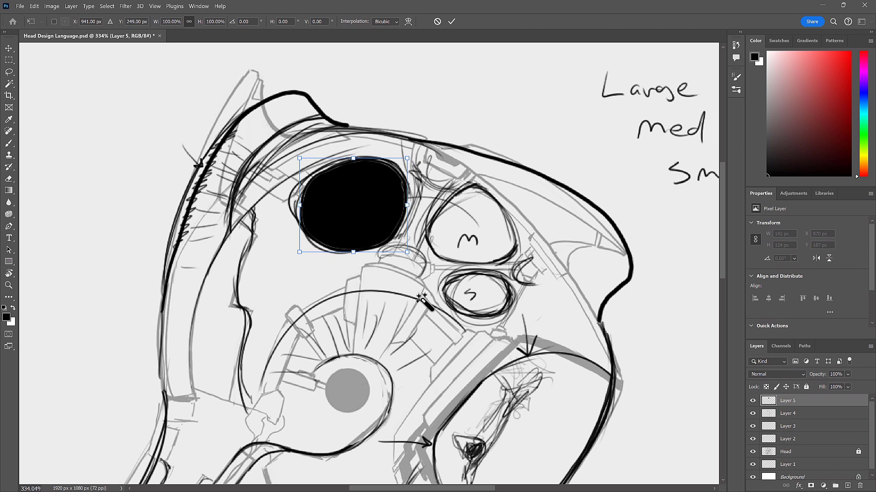
right_click(385, 211)
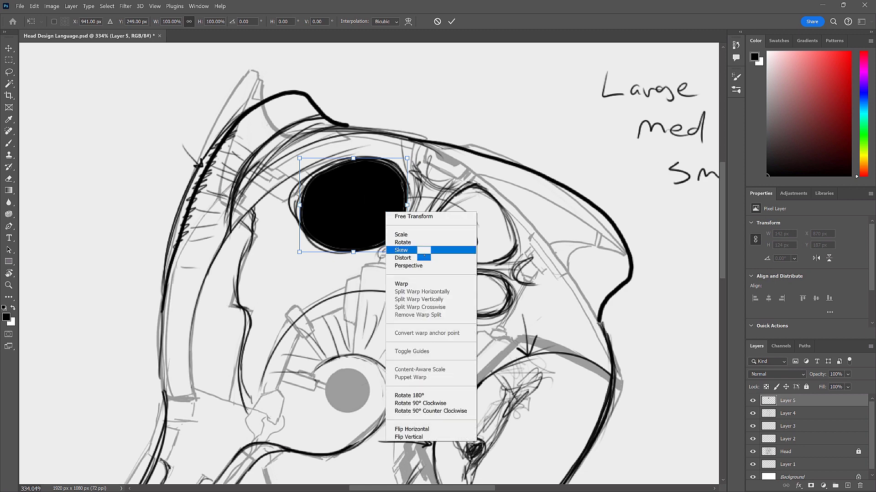
click(424, 286)
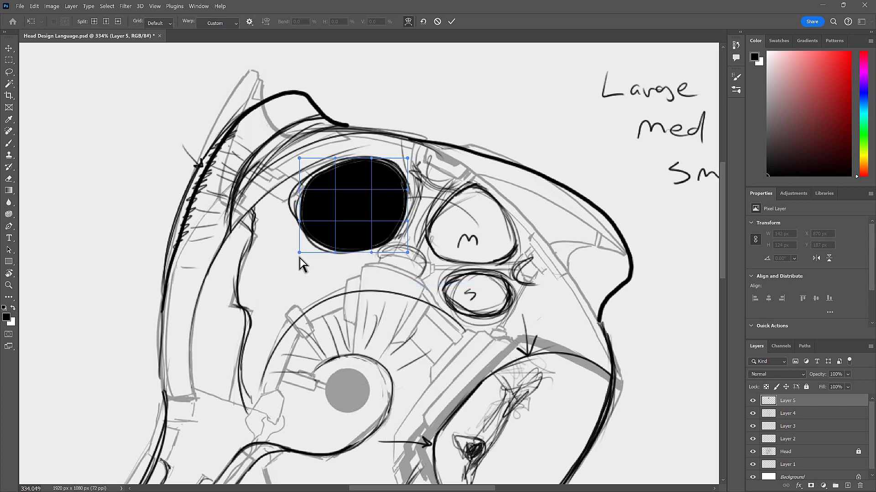
drag(318, 261, 311, 243)
drag(376, 188, 405, 194)
drag(385, 228, 352, 248)
drag(408, 158, 377, 136)
key(Return)
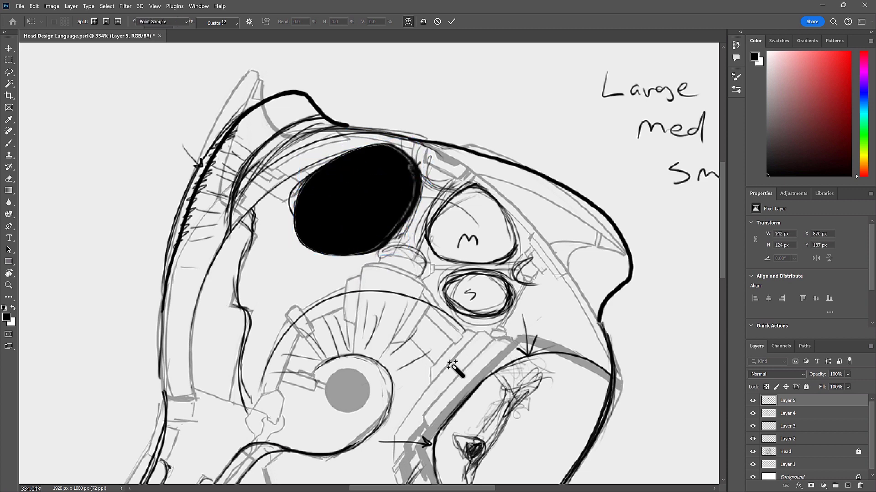
key(w)
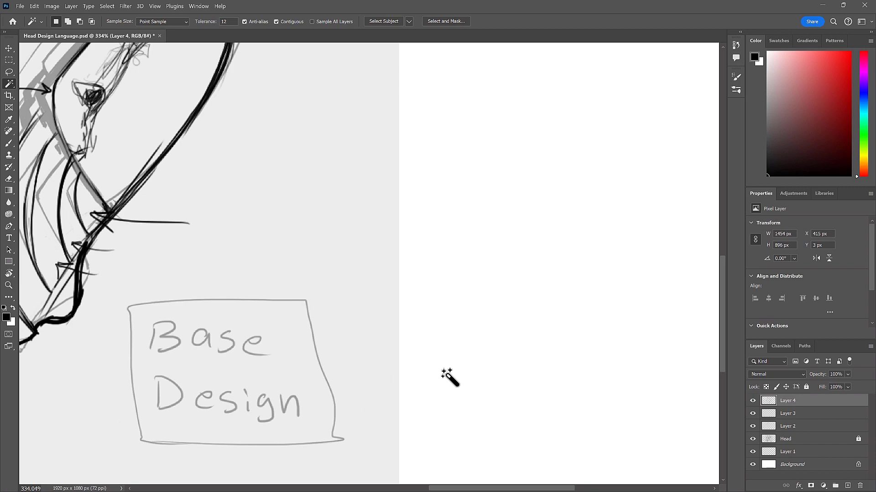
- Thicken the outline of the large circular opening marked L with repeated Brush strokes around its rim
mouse_move(318, 246)
mouse_down()
mouse_move(288, 250)
mouse_move(452, 390)
mouse_up()
scroll(319, 177, up, 5)
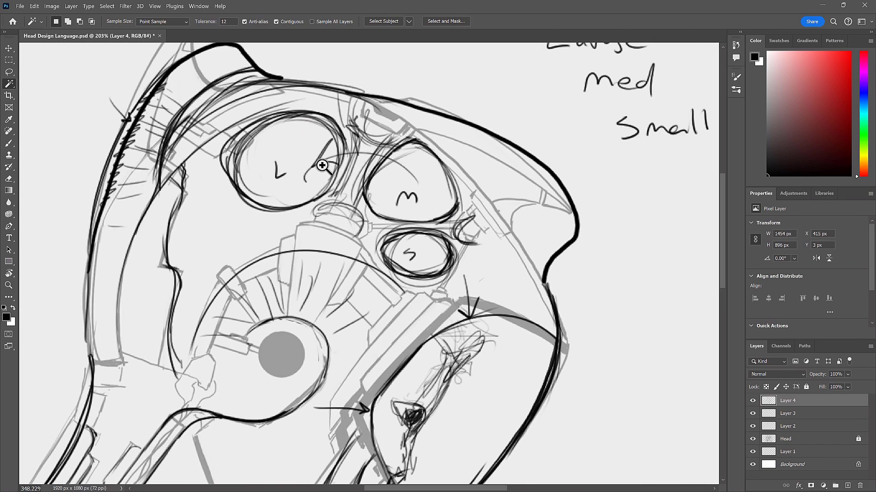
key(b)
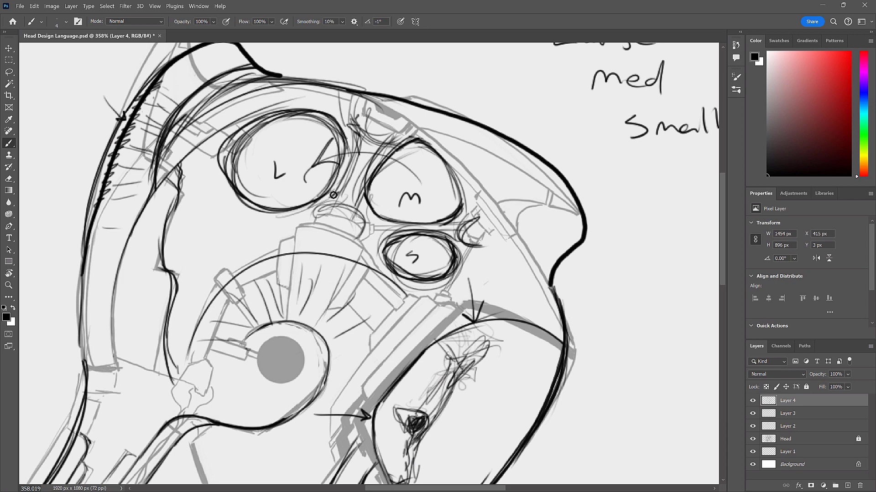
drag(334, 196, 247, 201)
mouse_move(247, 147)
mouse_down()
mouse_move(237, 192)
mouse_move(279, 116)
mouse_move(235, 184)
mouse_up()
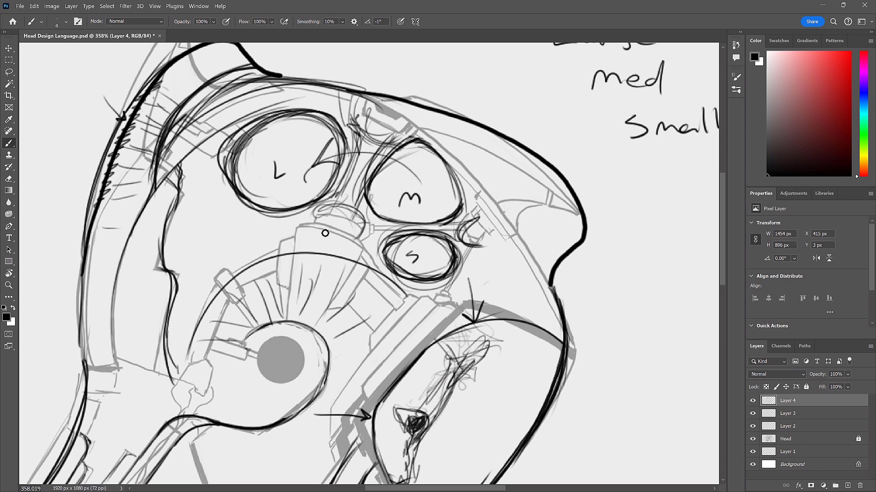
drag(320, 114, 346, 167)
mouse_move(338, 130)
mouse_down()
mouse_move(319, 197)
mouse_move(339, 147)
mouse_up()
mouse_move(325, 200)
mouse_down()
mouse_move(341, 160)
mouse_move(315, 111)
mouse_move(241, 137)
mouse_move(230, 152)
mouse_up()
drag(273, 115, 245, 171)
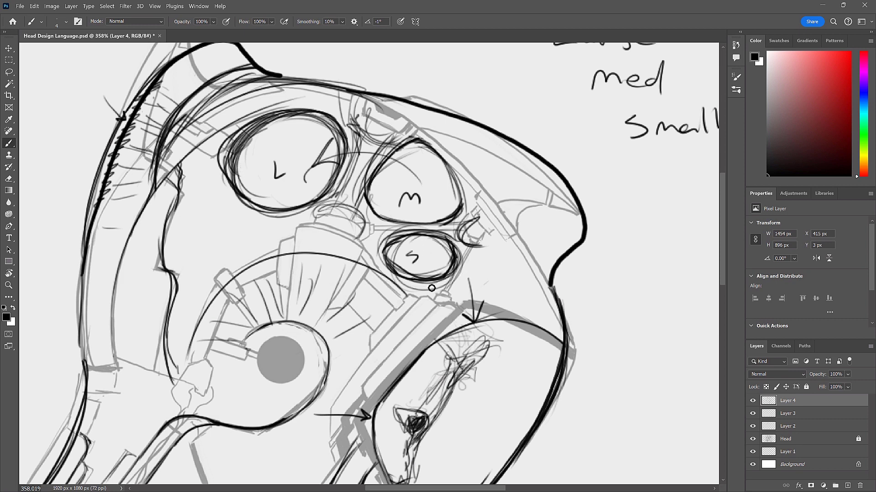
- Thicken the rim of the small opening marked S and draw an arrow pointing at the front edge of the M opening
mouse_move(413, 277)
mouse_down()
mouse_move(420, 240)
mouse_move(410, 237)
mouse_move(403, 275)
mouse_up()
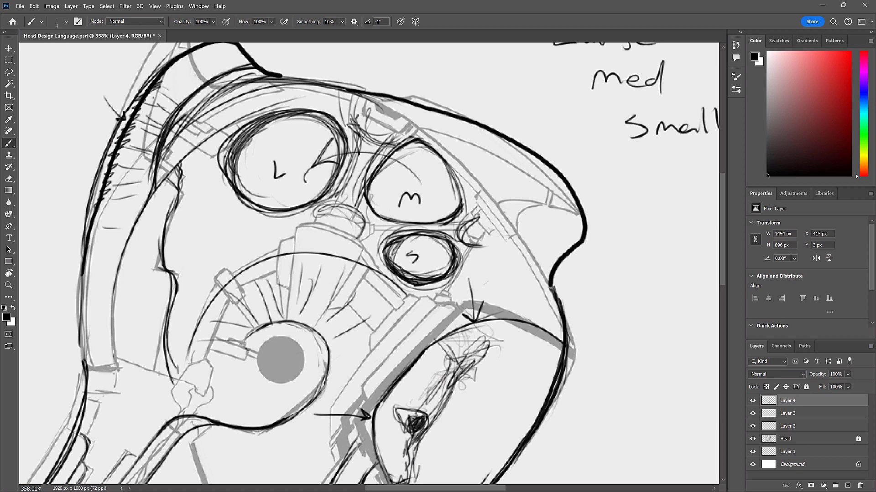
mouse_move(438, 233)
mouse_down()
mouse_move(390, 243)
mouse_move(388, 263)
mouse_up()
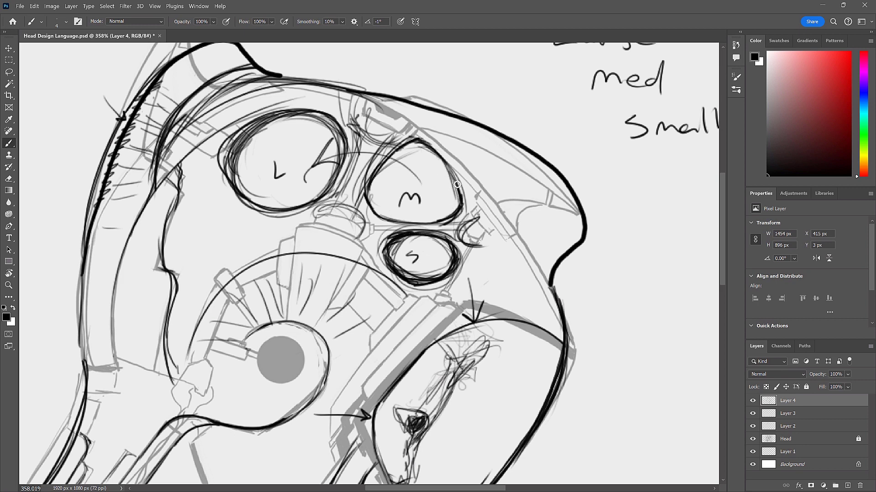
drag(470, 113, 449, 157)
drag(447, 145, 459, 154)
drag(462, 207, 458, 214)
- Clean up the rim of the medium opening marked M and add small tab notches around it
key(bracketright)
key(bracketright)
key(bracketright)
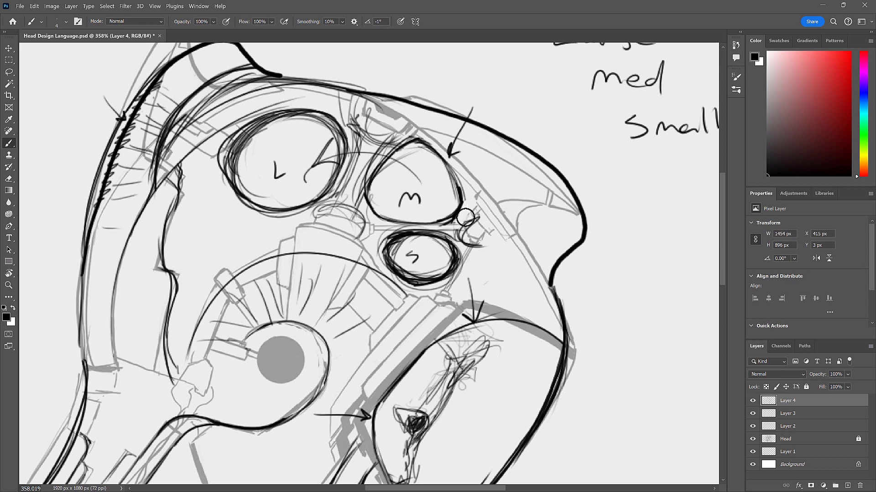
drag(378, 216, 367, 197)
mouse_move(410, 146)
mouse_down()
mouse_move(414, 136)
mouse_move(441, 155)
mouse_move(468, 193)
mouse_move(463, 219)
mouse_move(465, 207)
mouse_up()
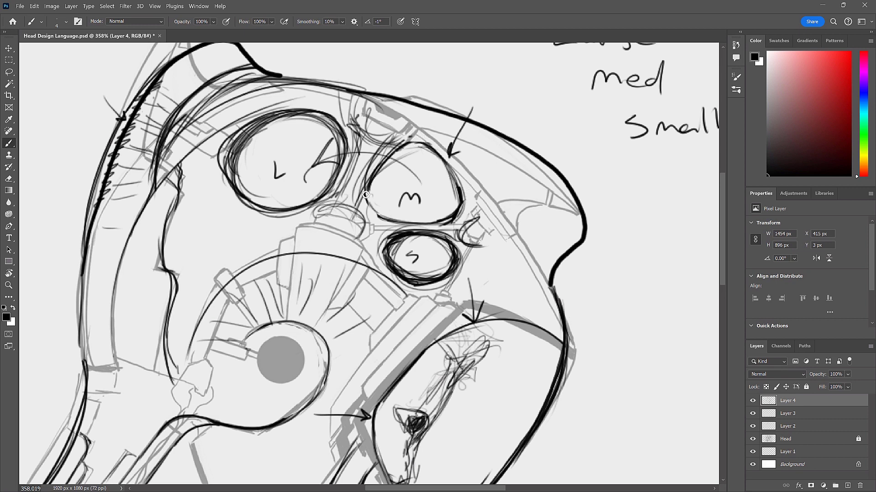
drag(403, 146, 422, 143)
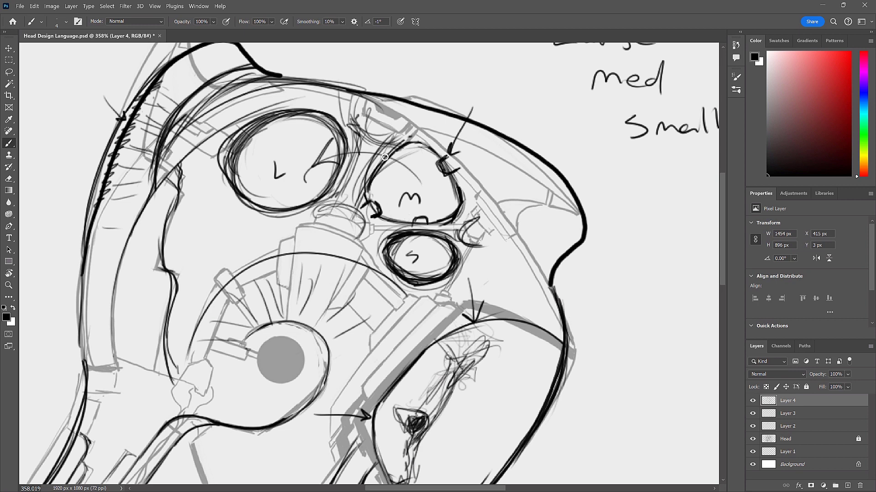
drag(385, 155, 390, 163)
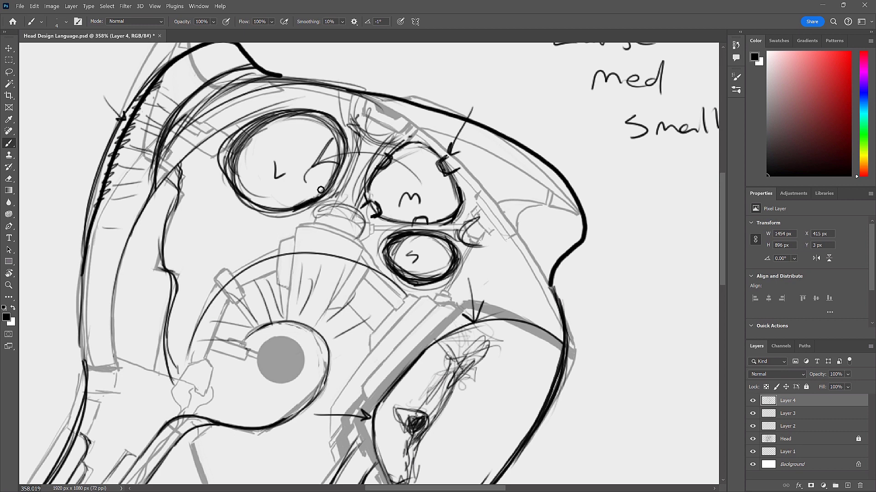
- Draw small outward-pointing arrows inside the L and M openings toward their rims
drag(294, 167, 297, 192)
drag(406, 176, 416, 150)
drag(436, 205, 450, 210)
mouse_move(380, 205)
mouse_down()
mouse_move(396, 194)
mouse_move(379, 206)
mouse_up()
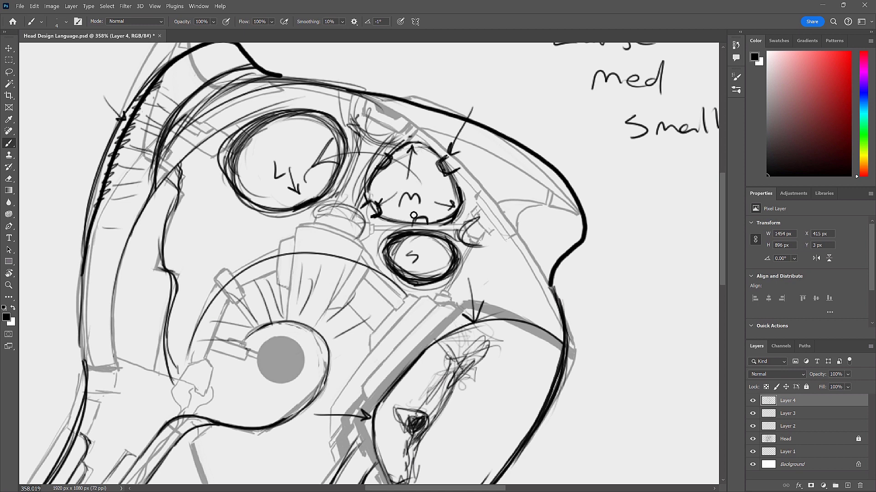
- Reshape the large opening marked L into a rounder-cornered, less circular form with repeated strokes around its rim
drag(317, 202, 292, 212)
drag(342, 149, 320, 200)
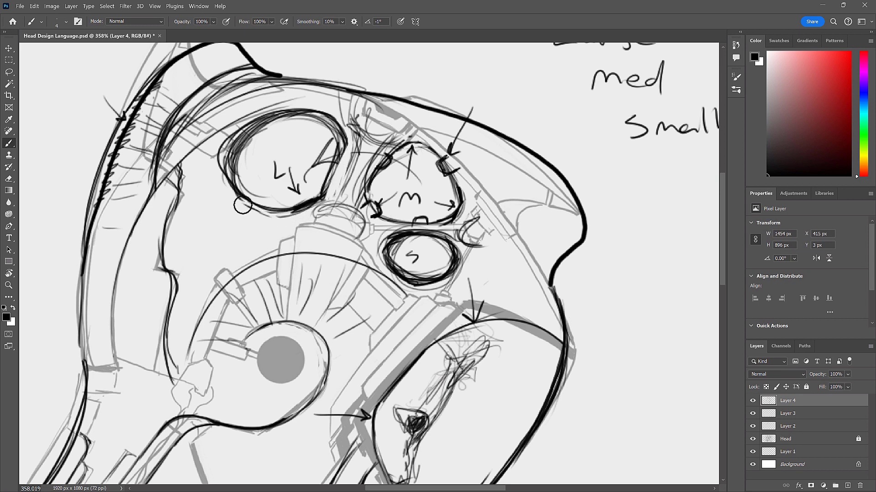
drag(220, 169, 252, 188)
drag(241, 122, 307, 118)
drag(346, 145, 323, 199)
drag(234, 182, 284, 214)
drag(241, 139, 300, 112)
mouse_move(314, 113)
mouse_down()
mouse_move(246, 134)
mouse_move(328, 112)
mouse_up()
drag(339, 159, 330, 187)
drag(227, 168, 288, 214)
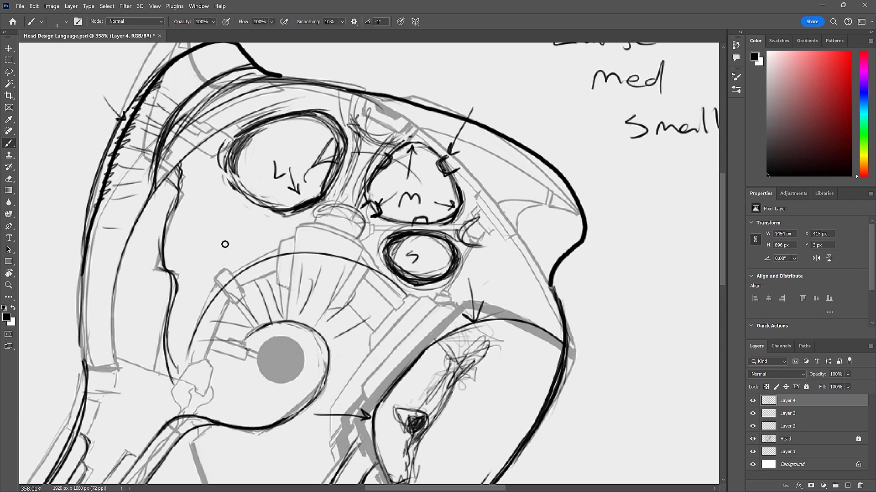
- Sketch another rounded opening below and behind the L opening, with a long curved arrow running beneath it to the S opening
mouse_move(174, 258)
mouse_down()
mouse_move(184, 227)
mouse_move(225, 202)
mouse_up()
mouse_move(224, 246)
mouse_down()
mouse_move(312, 283)
mouse_move(379, 261)
mouse_up()
mouse_move(359, 258)
mouse_down()
mouse_move(380, 262)
mouse_move(365, 274)
mouse_up()
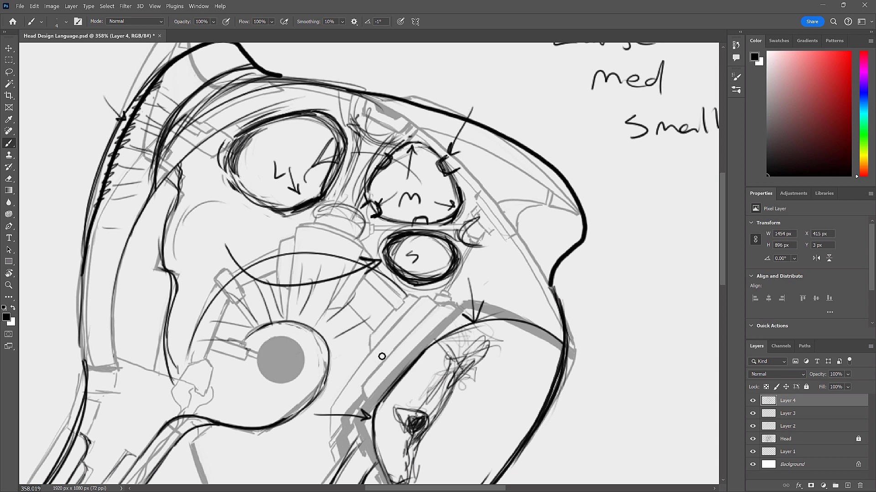
mouse_move(178, 246)
mouse_down()
mouse_move(235, 244)
mouse_move(195, 266)
mouse_up()
mouse_move(253, 223)
mouse_down()
mouse_move(165, 250)
mouse_move(238, 247)
mouse_move(193, 258)
mouse_move(229, 257)
mouse_move(255, 231)
mouse_up()
mouse_move(233, 254)
mouse_down()
mouse_move(257, 223)
mouse_move(211, 195)
mouse_up()
mouse_move(210, 195)
mouse_down()
mouse_move(180, 240)
mouse_move(222, 193)
mouse_up()
drag(179, 232, 218, 265)
- Draw a curved contour beneath the L opening that wraps over the rounded cap of the cylinder above the ear disc
mouse_move(269, 224)
mouse_down()
mouse_move(267, 247)
mouse_move(268, 230)
mouse_up()
drag(285, 214, 269, 224)
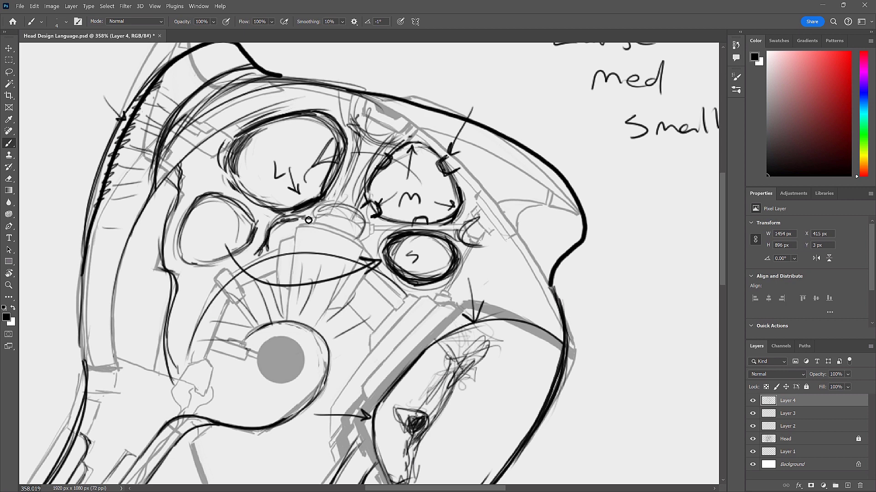
mouse_move(307, 219)
mouse_down()
mouse_move(337, 206)
mouse_move(356, 212)
mouse_move(343, 205)
mouse_up()
drag(276, 212, 327, 200)
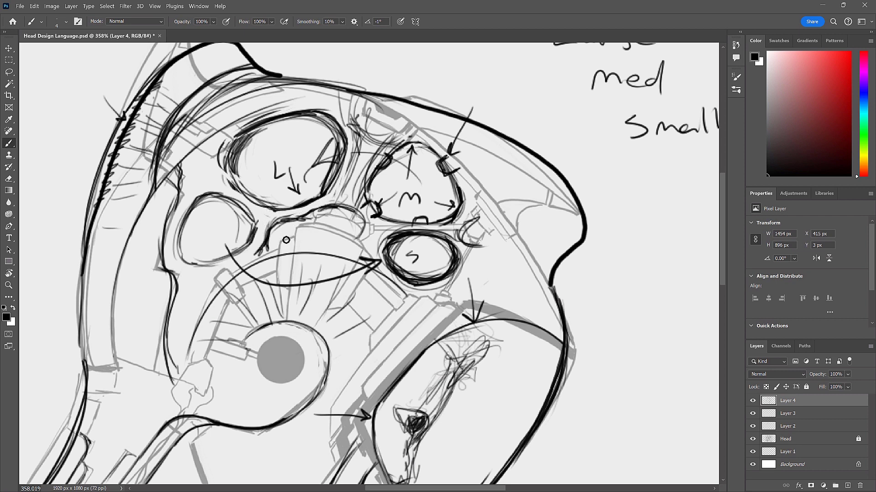
mouse_move(306, 227)
mouse_down()
mouse_move(343, 239)
mouse_move(347, 219)
mouse_move(357, 237)
mouse_up()
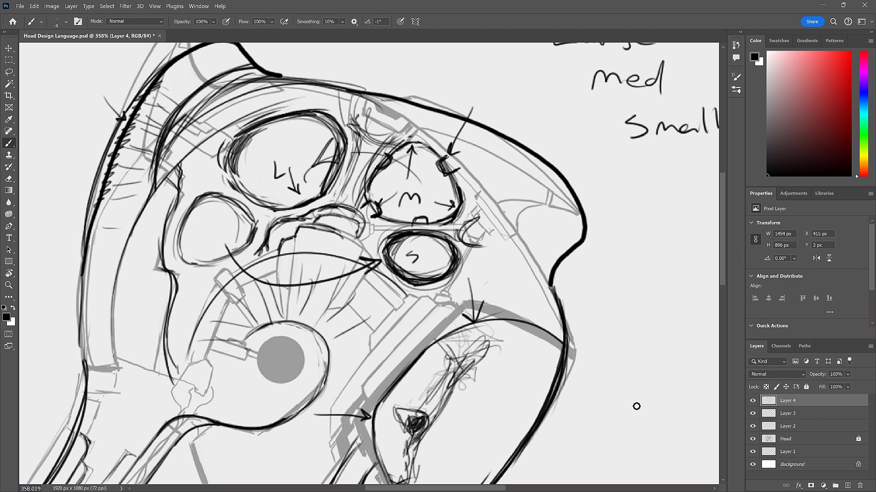
- Rework the inner edge of the rear head plate behind the new rounded opening with repeated curved strokes
drag(202, 164, 164, 235)
mouse_move(182, 188)
mouse_down()
mouse_move(169, 224)
mouse_move(176, 205)
mouse_up()
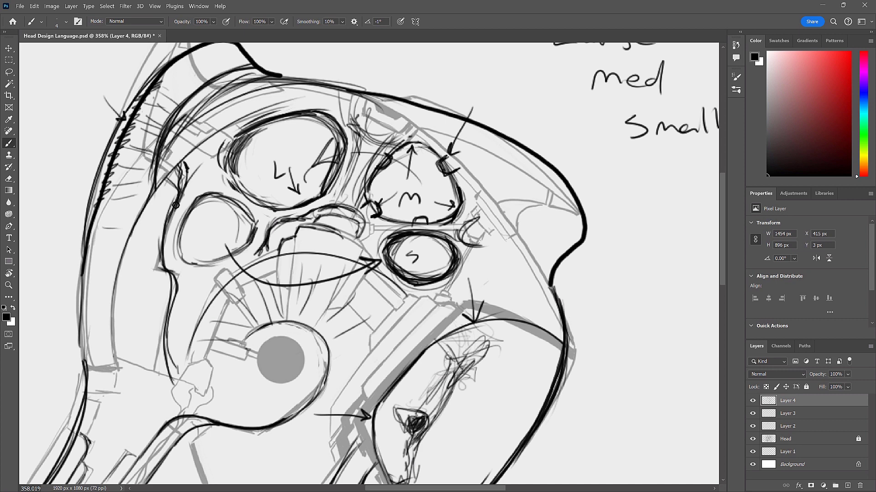
drag(189, 180, 167, 241)
mouse_move(179, 205)
mouse_down()
mouse_move(165, 258)
mouse_move(168, 251)
mouse_up()
drag(182, 206, 166, 257)
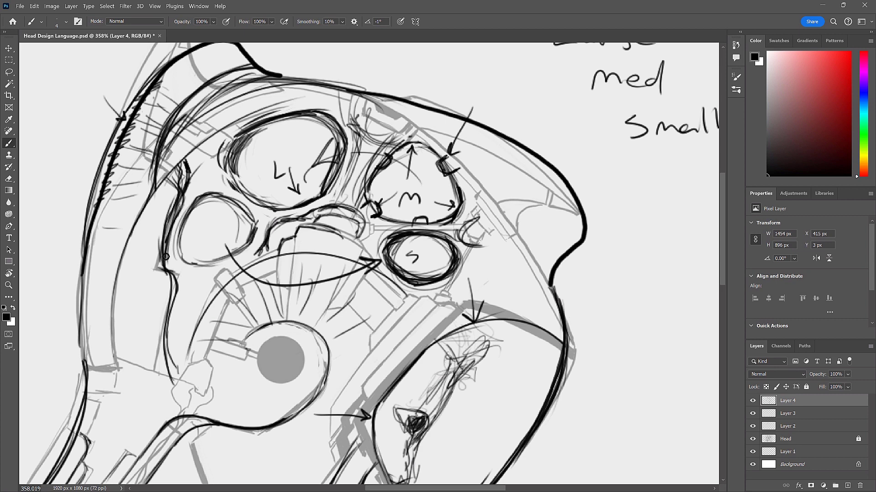
drag(178, 194, 164, 262)
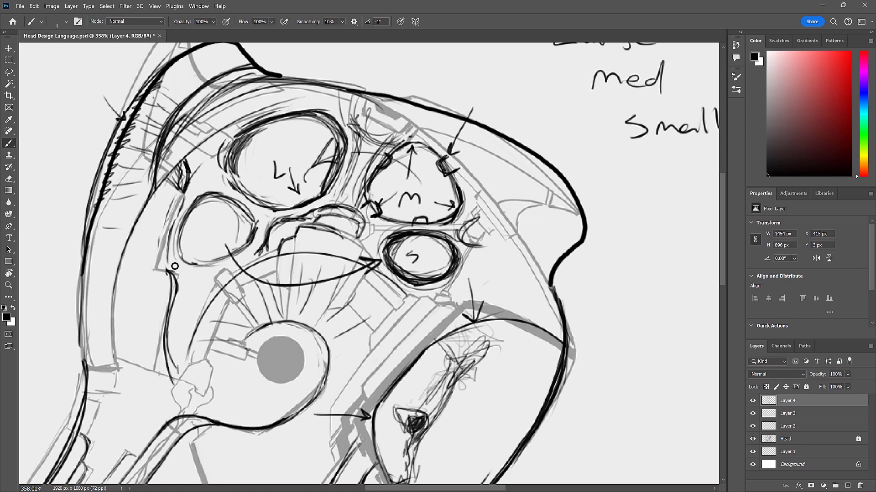
drag(169, 273, 182, 180)
- Extend the rear plate's inner edge down toward the ear bracket as a stepped, irregular contour
drag(168, 270, 174, 338)
drag(180, 295, 171, 375)
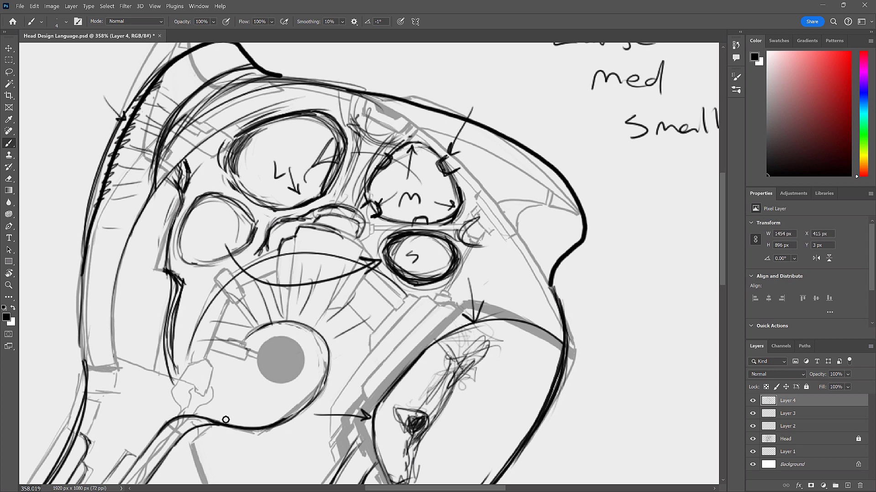
mouse_move(172, 268)
mouse_down()
mouse_move(170, 319)
mouse_move(174, 285)
mouse_up()
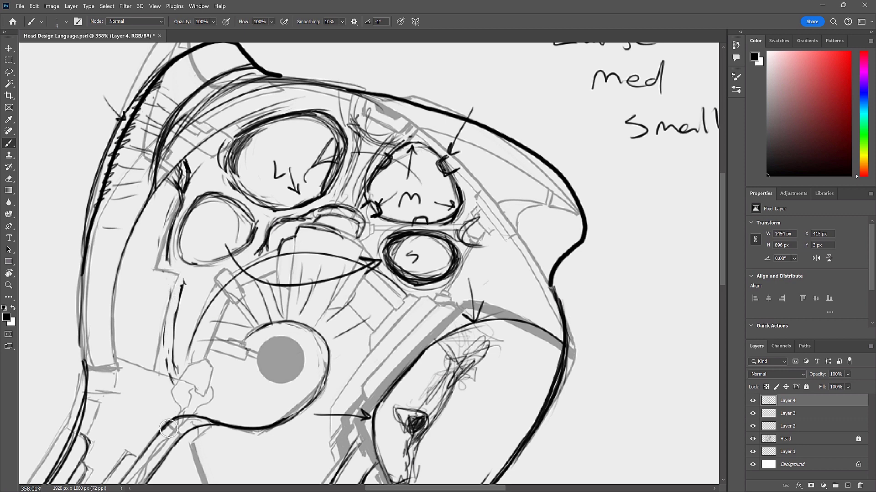
mouse_move(166, 254)
mouse_down()
mouse_move(165, 264)
mouse_move(169, 238)
mouse_move(178, 319)
mouse_move(197, 363)
mouse_move(203, 338)
mouse_move(181, 303)
mouse_move(183, 275)
mouse_up()
mouse_move(177, 331)
mouse_down()
mouse_move(170, 358)
mouse_move(173, 297)
mouse_move(172, 320)
mouse_up()
drag(179, 357, 182, 384)
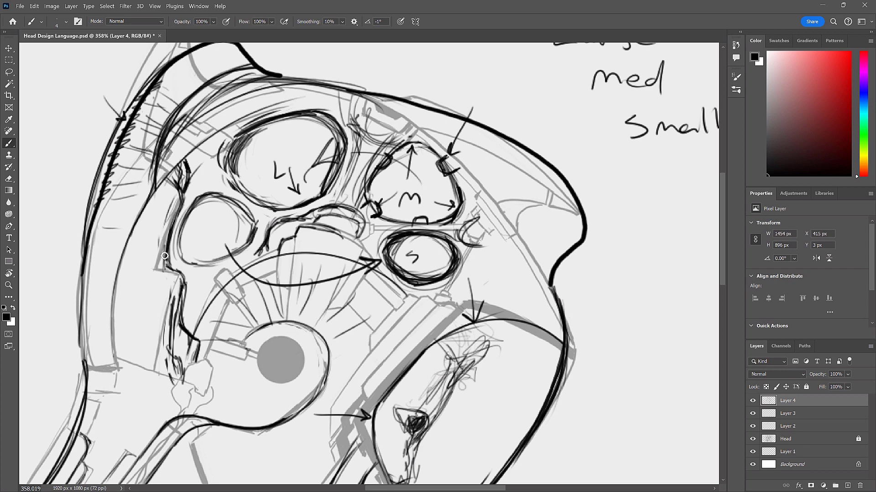
- Add long curved strokes down the rear head strip, following the flow of its contour
drag(167, 206, 158, 294)
drag(165, 194, 127, 305)
drag(153, 208, 136, 337)
drag(137, 264, 126, 342)
drag(132, 255, 123, 346)
drag(157, 211, 128, 316)
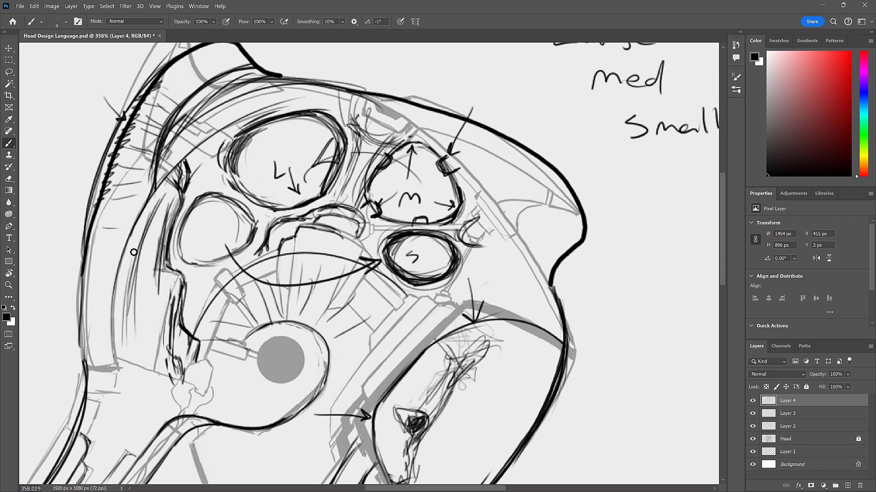
- Outline the lower rear strip and end it in a rounded lobe that hooks down to the jaw line at the neck
mouse_move(126, 282)
mouse_down()
mouse_move(109, 342)
mouse_move(128, 273)
mouse_move(117, 287)
mouse_move(141, 251)
mouse_move(108, 319)
mouse_move(106, 345)
mouse_up()
mouse_move(107, 306)
mouse_down()
mouse_move(108, 370)
mouse_move(110, 317)
mouse_move(122, 292)
mouse_move(119, 336)
mouse_up()
mouse_move(123, 307)
mouse_down()
mouse_move(108, 362)
mouse_move(104, 296)
mouse_move(145, 207)
mouse_up()
mouse_move(114, 337)
mouse_down()
mouse_move(138, 356)
mouse_move(141, 395)
mouse_move(164, 430)
mouse_up()
mouse_move(137, 402)
mouse_down()
mouse_move(163, 424)
mouse_move(117, 336)
mouse_move(112, 350)
mouse_up()
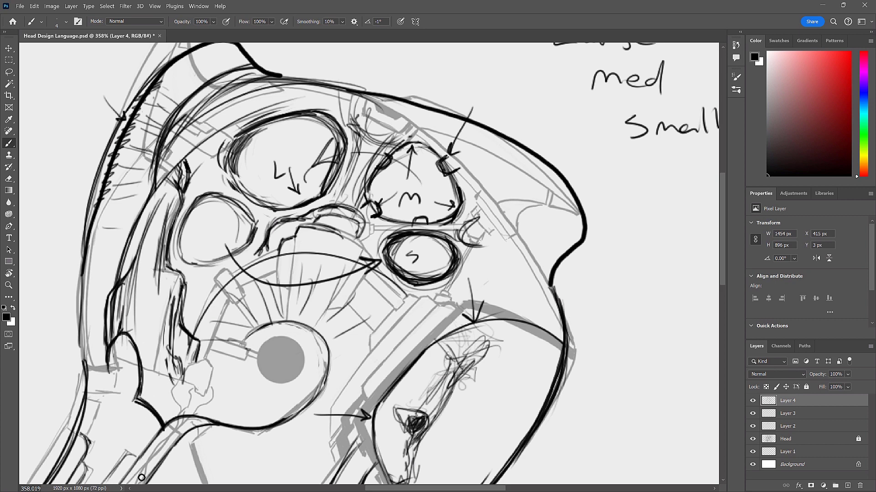
- Sketch a diagonal contour from the neck hook up toward the ear bracket and undo the excess strokes around the lobe
mouse_move(141, 399)
mouse_down()
mouse_move(153, 360)
mouse_move(143, 397)
mouse_up()
mouse_move(168, 344)
mouse_down()
mouse_move(141, 399)
mouse_move(162, 428)
mouse_up()
mouse_move(139, 398)
mouse_down()
mouse_move(147, 362)
mouse_move(136, 340)
mouse_move(146, 369)
mouse_up()
key(ctrl+z)
key(ctrl+z)
key(ctrl+z)
key(ctrl+z)
key(ctrl+z)
key(ctrl+z)
key(ctrl+z)
key(ctrl+z)
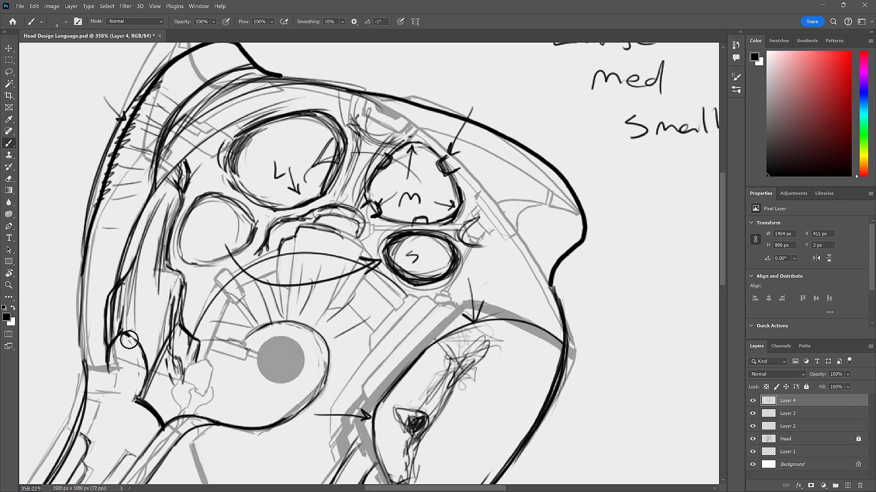
key(ctrl+z)
key(ctrl+z)
- Thicken the diagonal contour and rounded lobe above the neck and connect them to the reinforced rear outline of the head
mouse_move(136, 401)
mouse_down()
mouse_move(174, 324)
mouse_move(152, 376)
mouse_move(169, 340)
mouse_up()
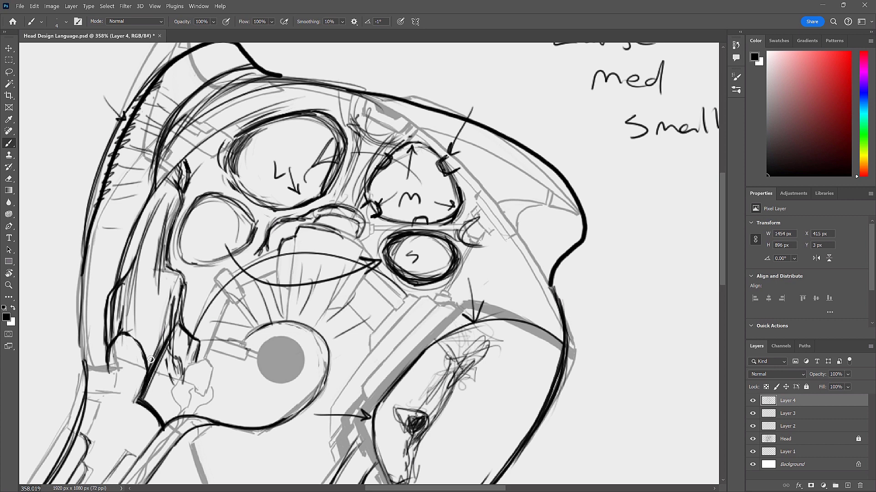
drag(138, 401, 146, 361)
mouse_move(143, 385)
mouse_down()
mouse_move(146, 368)
mouse_move(113, 338)
mouse_up()
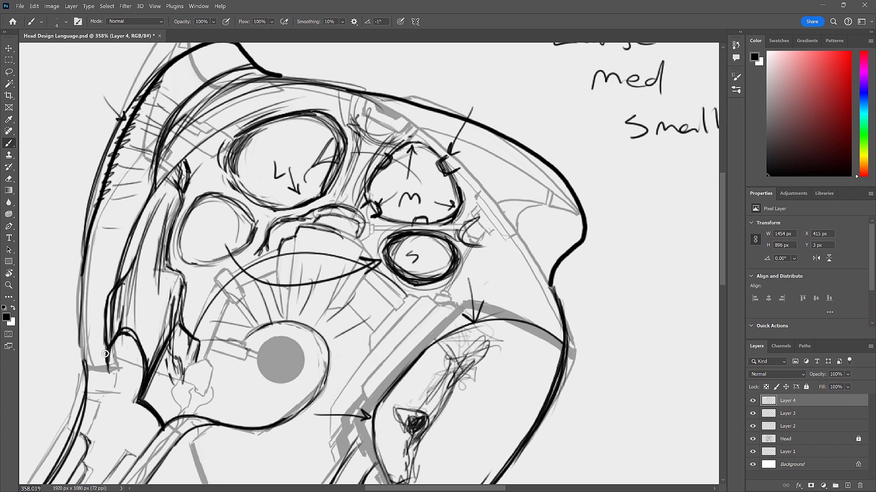
mouse_move(112, 368)
mouse_down()
mouse_move(95, 366)
mouse_move(113, 367)
mouse_move(80, 278)
mouse_up()
drag(82, 338, 109, 215)
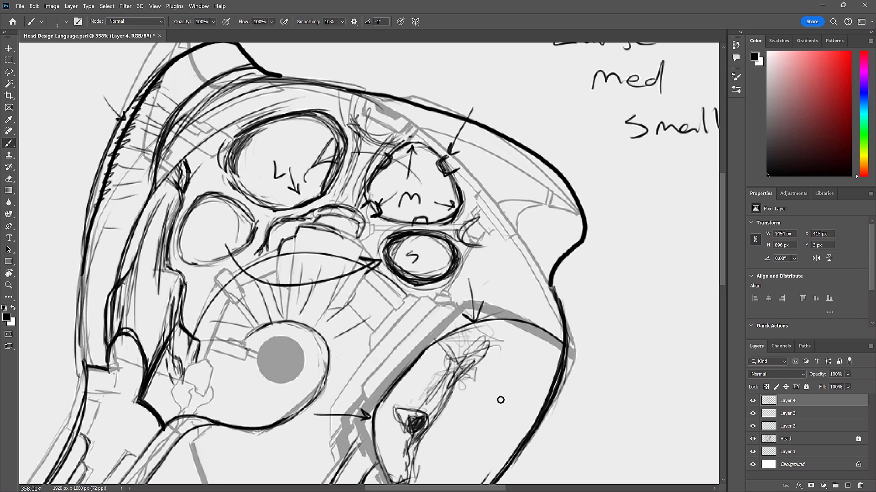
- Darken the arc and radiating spokes around the ear disc and reinforce the front edge of the visor
key(r)
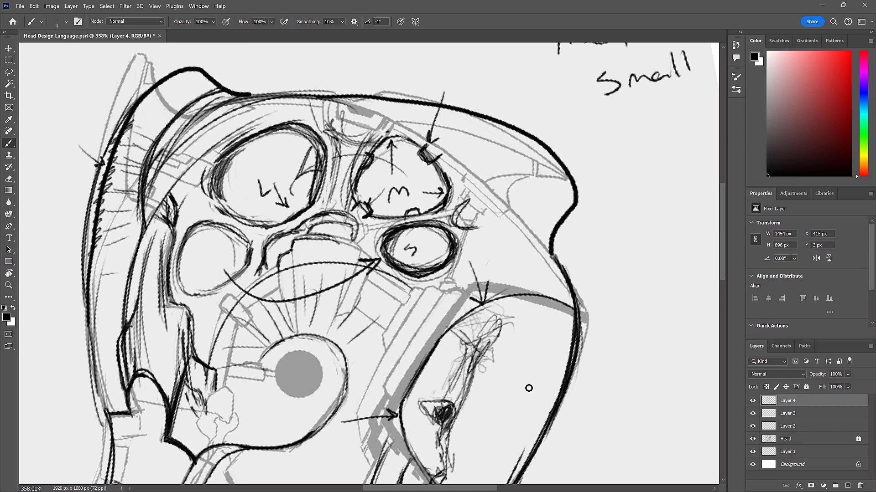
scroll(522, 365, down, 6)
key(r)
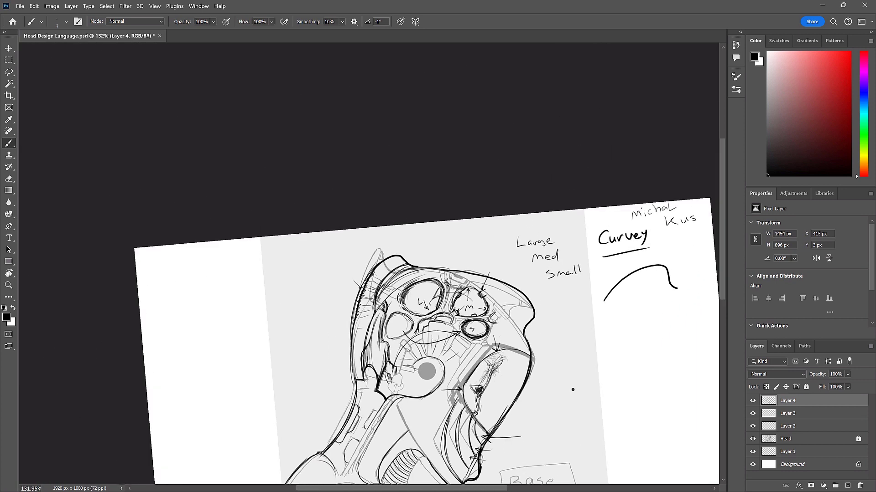
drag(483, 412, 468, 307)
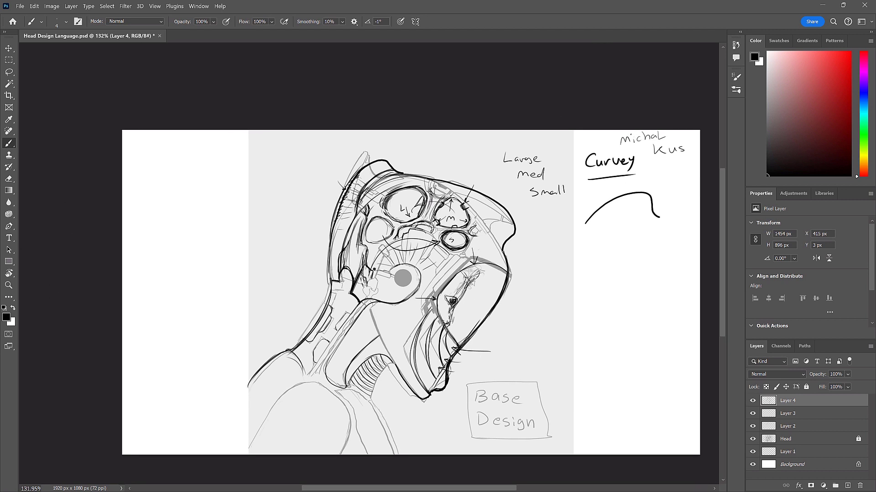
mouse_move(369, 261)
mouse_down()
mouse_move(399, 238)
mouse_move(439, 241)
mouse_move(442, 252)
mouse_move(399, 241)
mouse_move(418, 237)
mouse_move(444, 252)
mouse_move(420, 238)
mouse_move(440, 252)
mouse_move(422, 269)
mouse_move(395, 262)
mouse_move(374, 278)
mouse_up()
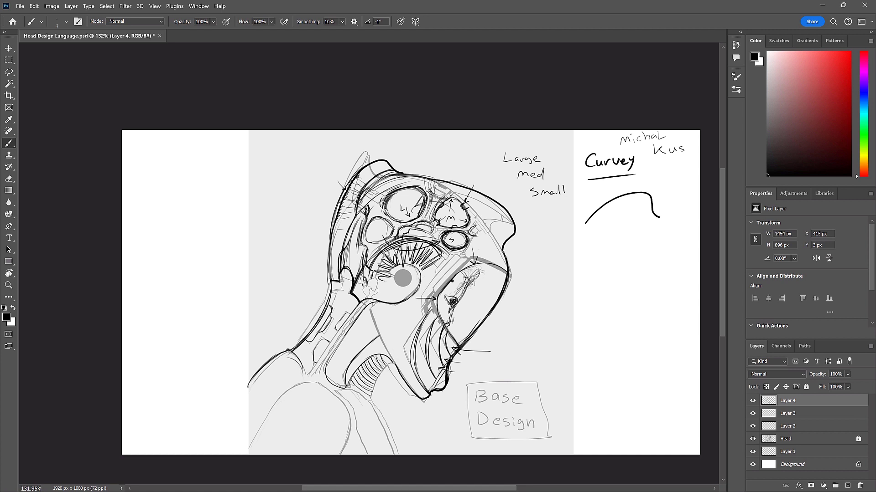
drag(441, 263, 422, 275)
drag(505, 270, 487, 311)
- Merge Layer 4 and Layer 3 down into Layer 2, and toggle the merged layer's visibility to compare it with the base design
click(752, 413)
click(752, 413)
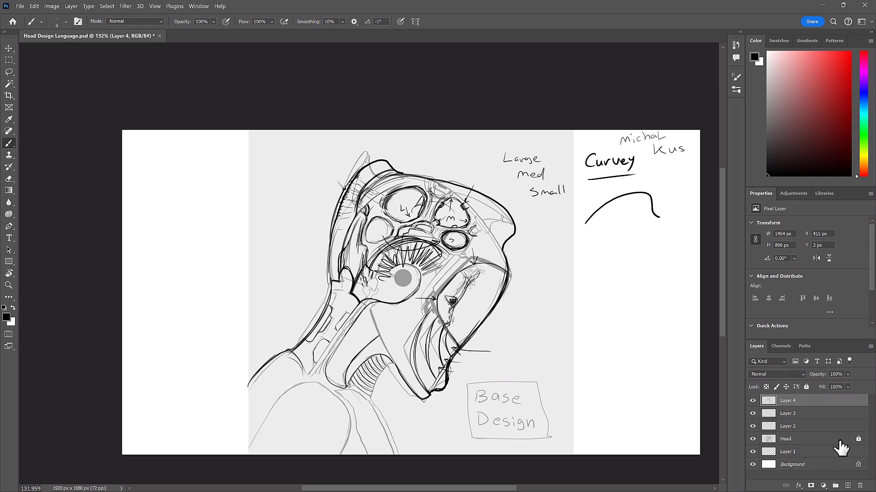
right_click(815, 409)
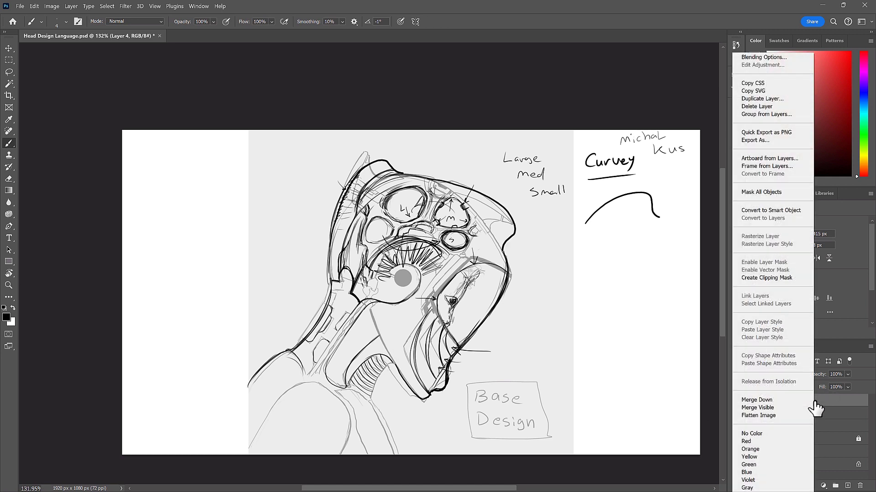
click(771, 400)
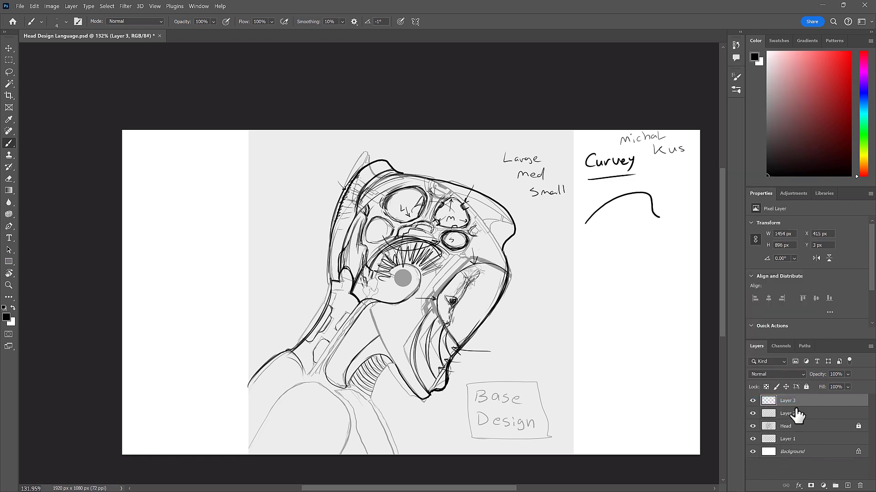
click(753, 401)
click(753, 401)
right_click(817, 411)
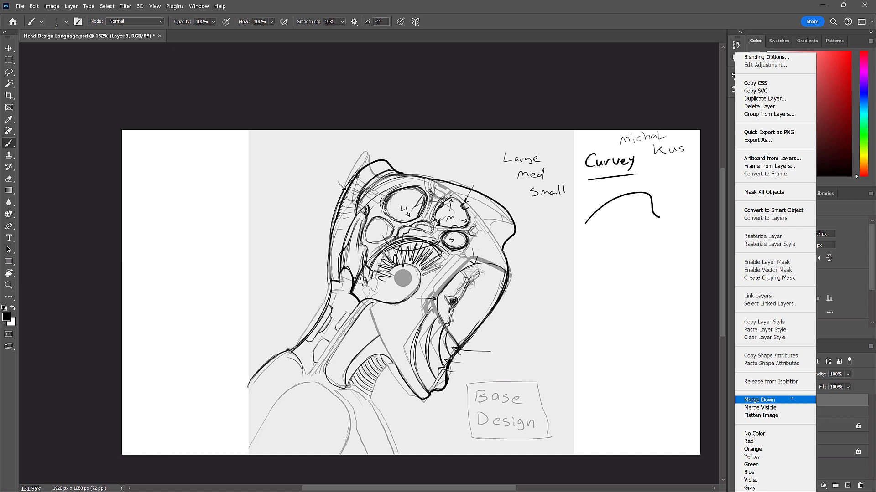
click(791, 399)
click(753, 401)
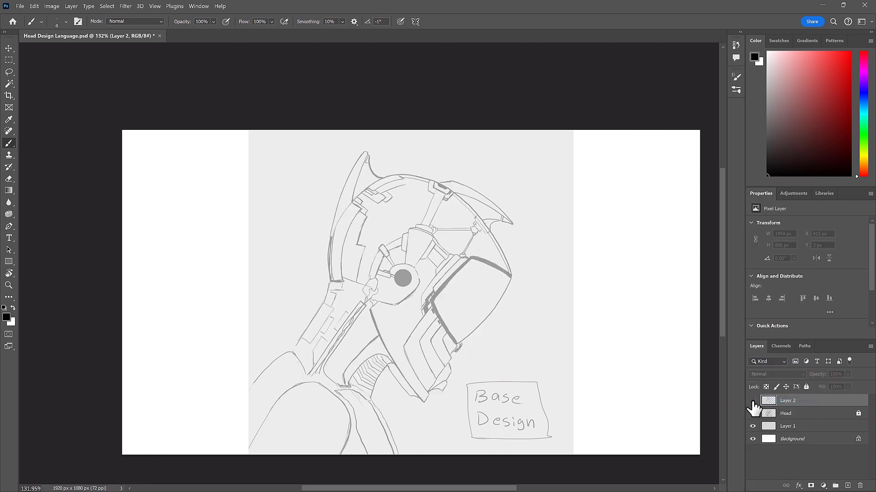
click(752, 402)
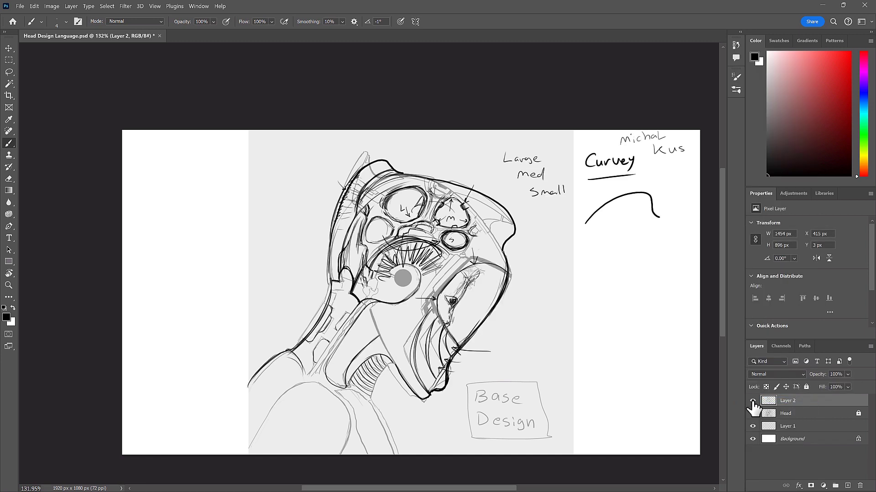
- Toggle Layer 2's visibility repeatedly to compare the curvy redesign with the base design
click(753, 401)
click(753, 401)
click(752, 401)
click(753, 402)
click(752, 401)
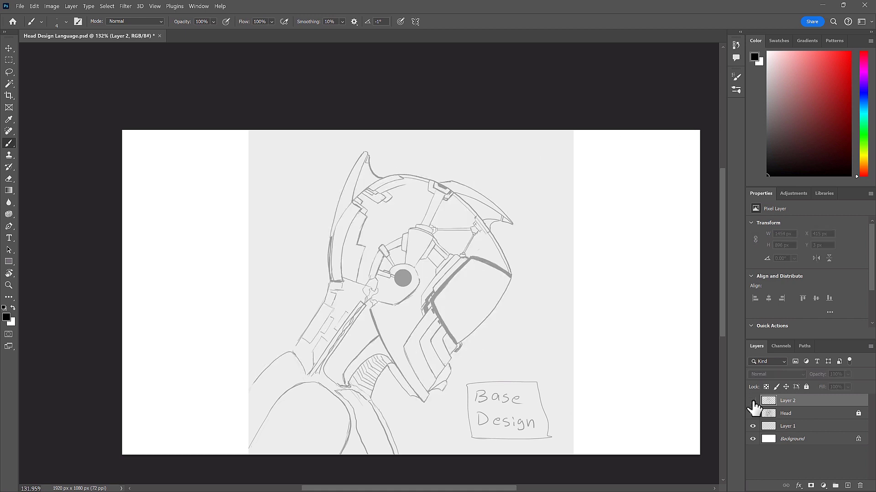
click(752, 401)
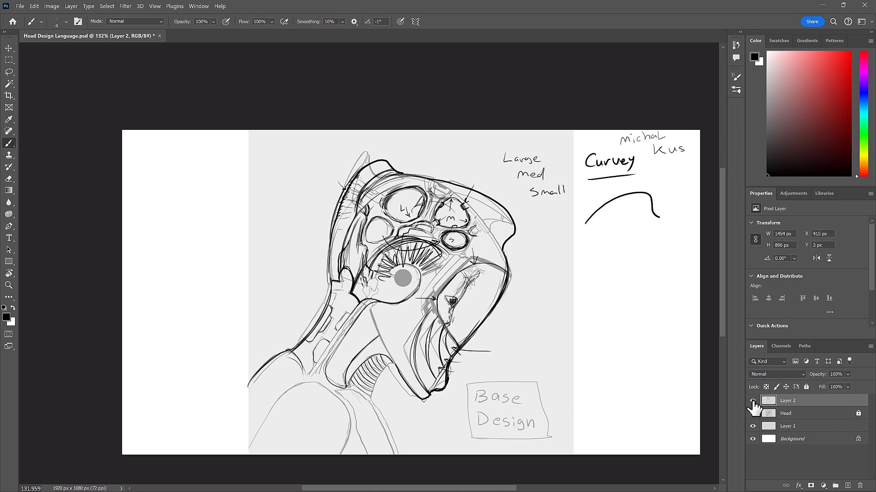
click(752, 402)
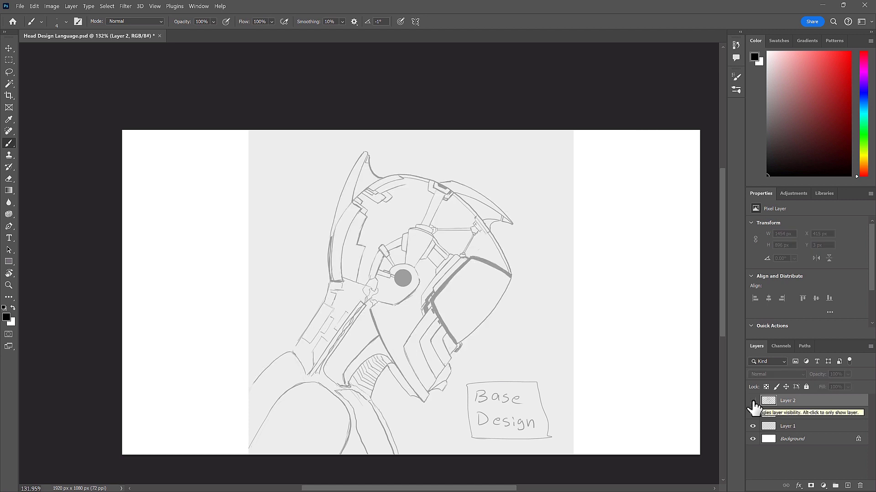
click(753, 402)
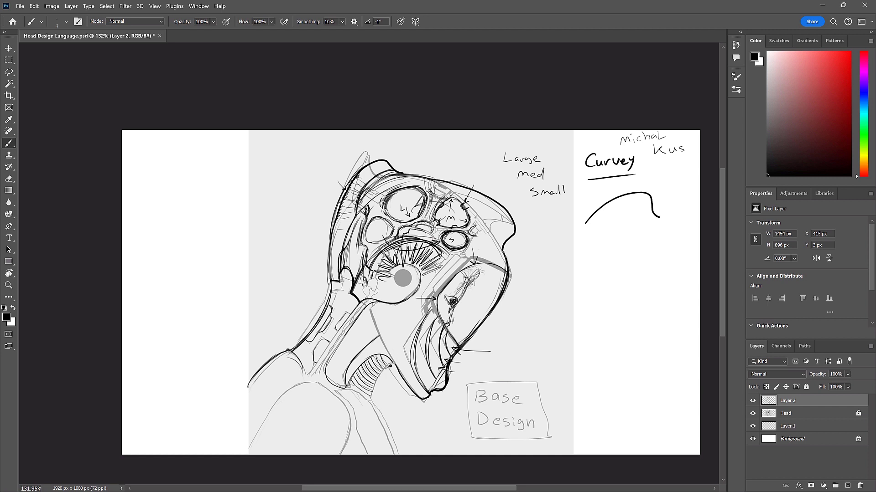
- Outline the ribbed throat opening below the jaw and add curved contour lines alongside it
drag(372, 391, 372, 403)
drag(385, 371, 371, 402)
mouse_move(383, 355)
mouse_down()
mouse_move(388, 366)
mouse_move(346, 387)
mouse_up()
drag(349, 372, 366, 347)
mouse_move(340, 387)
mouse_down()
mouse_move(348, 359)
mouse_move(370, 335)
mouse_move(357, 346)
mouse_up()
mouse_move(337, 387)
mouse_down()
mouse_move(338, 369)
mouse_move(359, 339)
mouse_up()
mouse_move(352, 342)
mouse_down()
mouse_move(336, 363)
mouse_move(337, 386)
mouse_move(356, 332)
mouse_move(369, 325)
mouse_move(355, 339)
mouse_up()
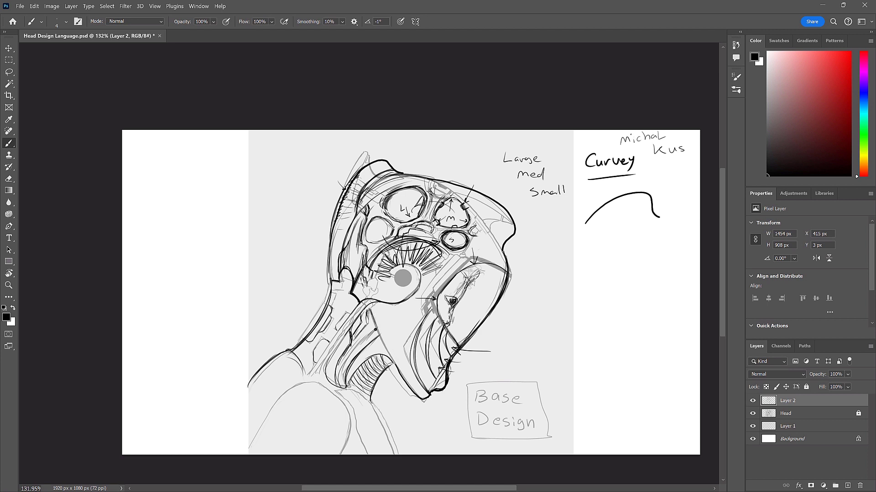
- Extend the flowing contours up the neck and sketch rounded edges on the rear neck panels toward the head
drag(374, 328, 363, 342)
drag(371, 329, 339, 382)
drag(327, 354, 315, 368)
mouse_move(330, 353)
mouse_down()
mouse_move(318, 366)
mouse_move(348, 317)
mouse_up()
mouse_move(318, 365)
mouse_down()
mouse_move(355, 311)
mouse_move(325, 353)
mouse_move(305, 359)
mouse_up()
mouse_move(331, 331)
mouse_down()
mouse_move(341, 313)
mouse_move(327, 331)
mouse_up()
mouse_move(345, 310)
mouse_down()
mouse_move(333, 327)
mouse_move(349, 284)
mouse_up()
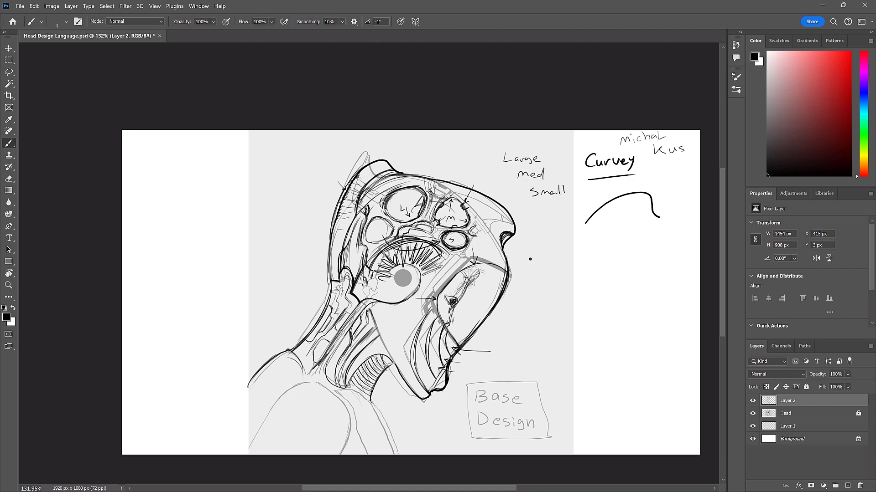
- Rework the rounded notch under the front tip of the brow and mark it with an arrow
key(ctrl+space)
mouse_move(509, 257)
mouse_down()
mouse_move(528, 247)
mouse_move(527, 236)
mouse_up()
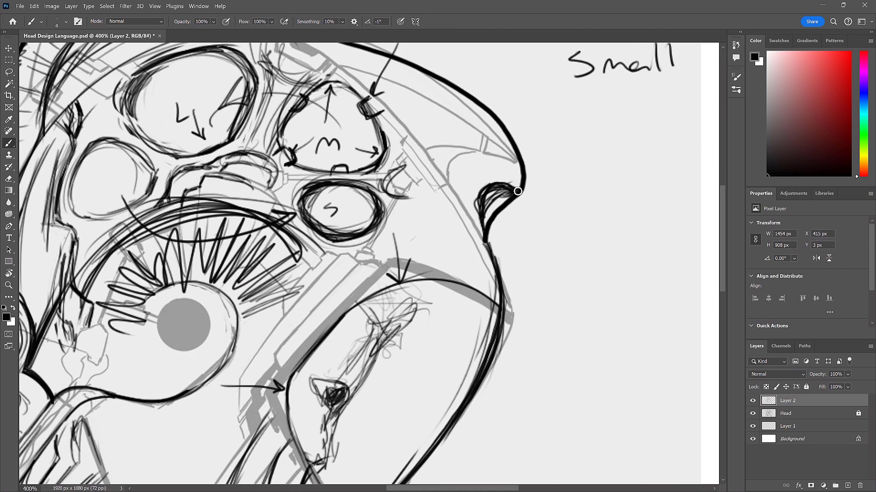
mouse_move(482, 204)
mouse_down()
mouse_move(495, 188)
mouse_move(490, 241)
mouse_up()
mouse_move(510, 186)
mouse_down()
mouse_move(485, 190)
mouse_move(485, 197)
mouse_move(509, 186)
mouse_move(480, 216)
mouse_move(510, 186)
mouse_move(498, 178)
mouse_up()
mouse_move(578, 163)
mouse_down()
mouse_move(523, 201)
mouse_move(536, 200)
mouse_move(495, 184)
mouse_move(482, 212)
mouse_up()
mouse_move(506, 184)
mouse_down()
mouse_move(486, 224)
mouse_move(499, 186)
mouse_move(479, 208)
mouse_move(508, 205)
mouse_move(495, 219)
mouse_up()
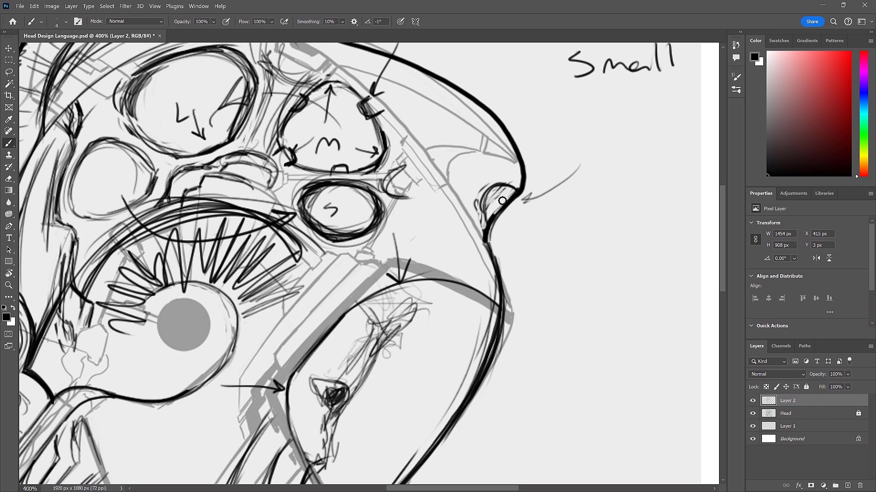
- Add a new layer above Layer 2, fade Layer 2 to 28% opacity, and make the new layer active
click(849, 487)
click(823, 416)
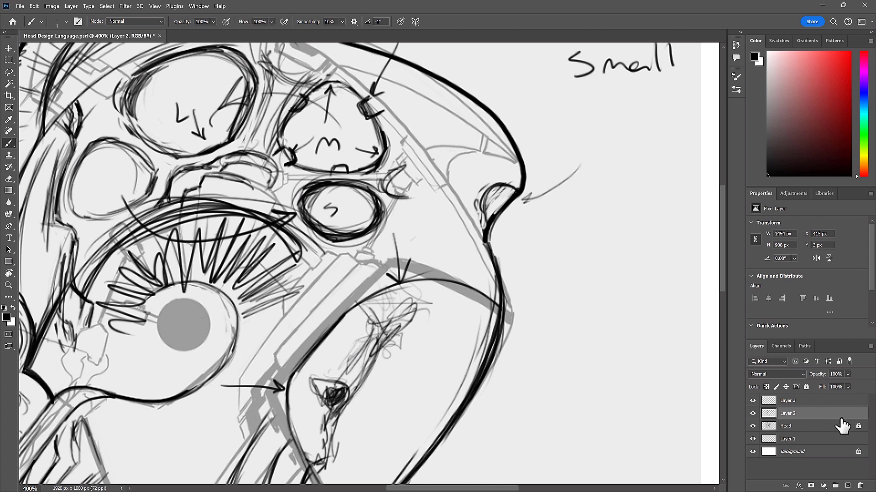
click(847, 387)
drag(846, 385, 846, 385)
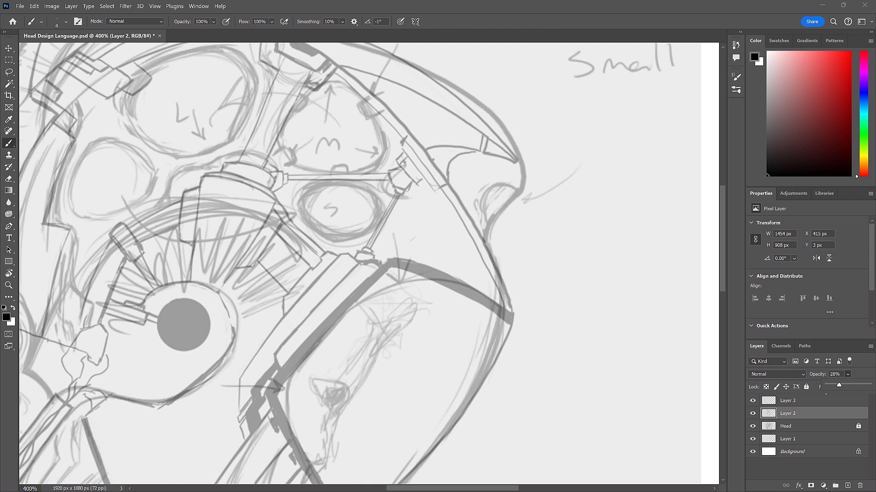
click(813, 402)
click(487, 239)
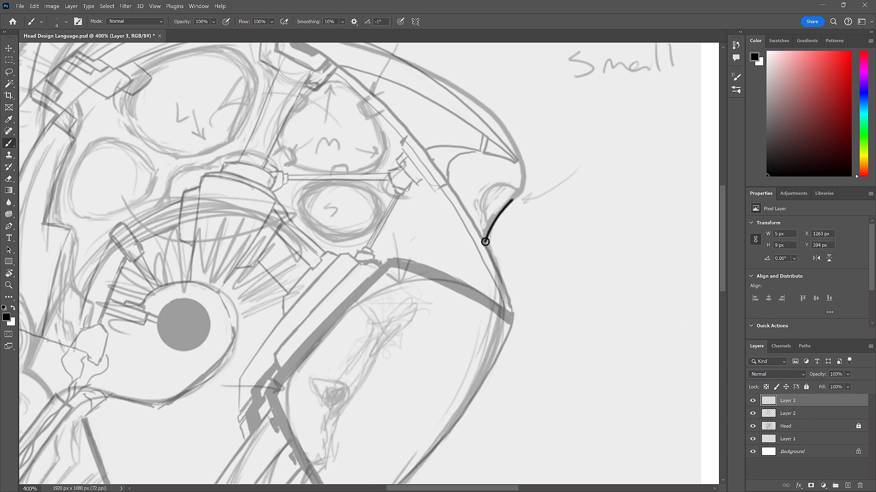
drag(485, 242, 485, 241)
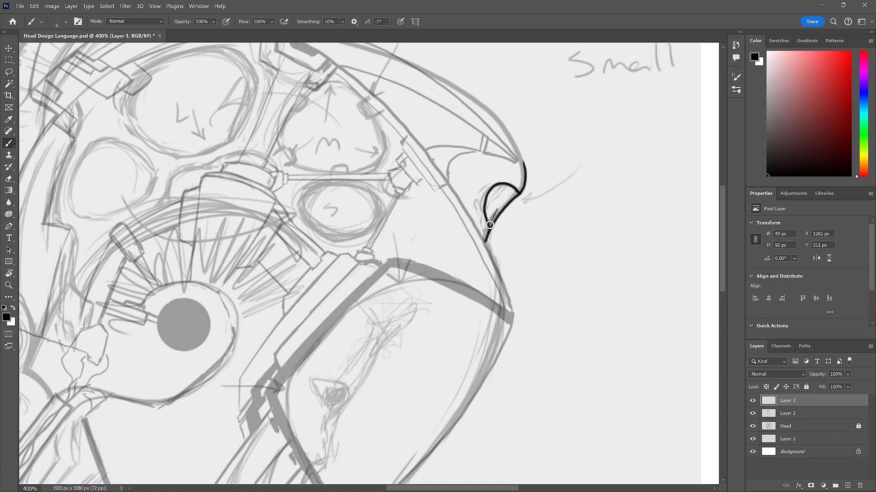
key(ctrl+z)
drag(485, 213, 488, 206)
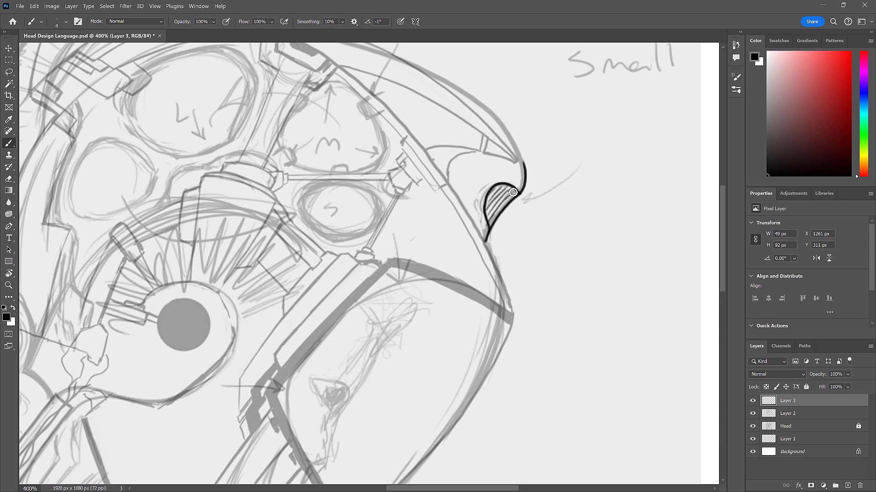
key(ctrl+z)
key(ctrl+z)
key(ctrl+z)
ctrl+drag(504, 201, 541, 185)
key(ctrl+z)
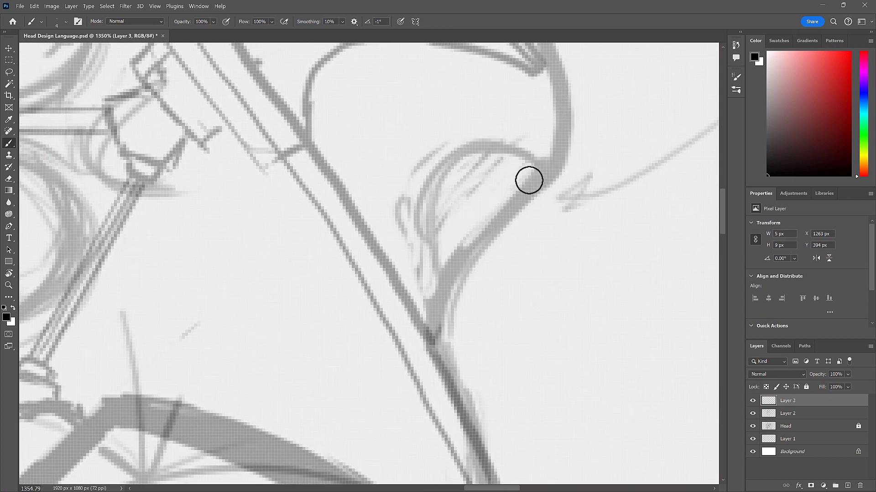
- Ink the front brow contour on Layer 3, curving around the tip and down along the outer edge of the notch
key(ctrl+shift+z)
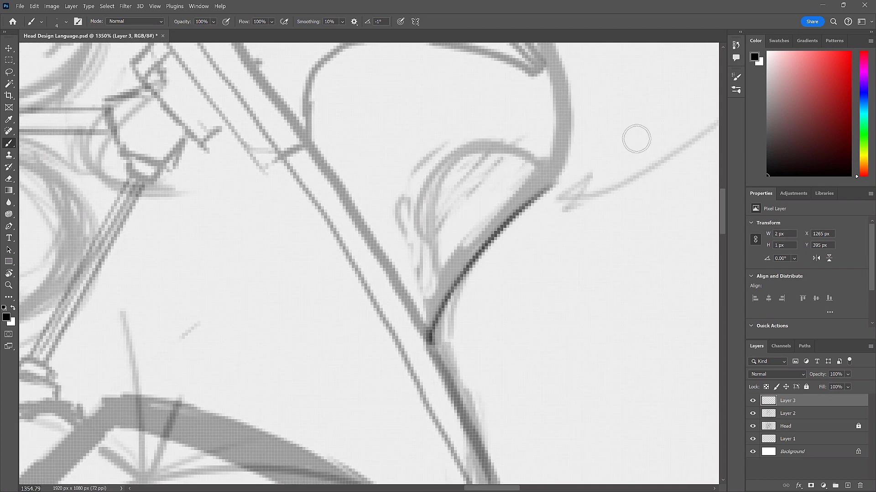
drag(570, 199, 520, 299)
mouse_move(487, 87)
mouse_down()
mouse_move(518, 166)
mouse_move(521, 248)
mouse_move(425, 346)
mouse_move(390, 430)
mouse_up()
mouse_move(512, 261)
mouse_down()
mouse_move(506, 255)
mouse_move(381, 374)
mouse_up()
key(ctrl+z)
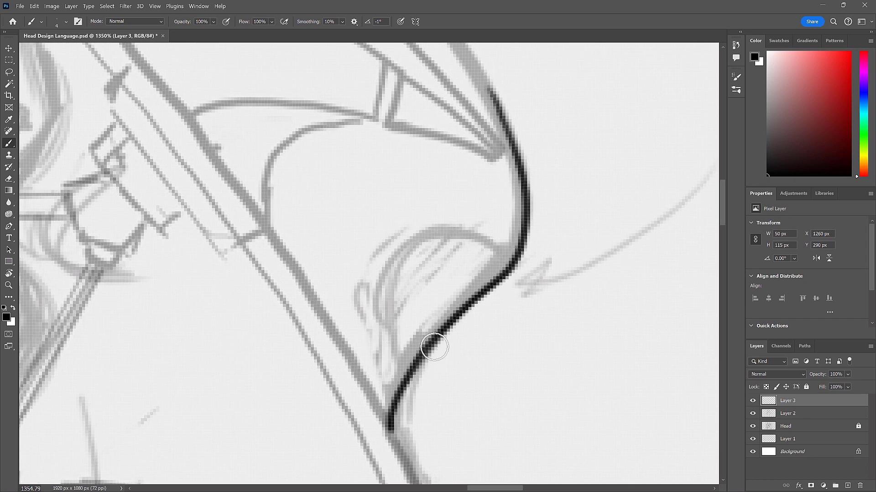
drag(512, 261, 389, 399)
key(ctrl+z)
mouse_move(501, 269)
mouse_down()
mouse_move(398, 379)
mouse_move(414, 263)
mouse_move(401, 377)
mouse_move(410, 394)
mouse_move(398, 432)
mouse_up()
key(ctrl+z)
mouse_move(407, 394)
mouse_down()
mouse_move(397, 432)
mouse_move(384, 415)
mouse_move(405, 405)
mouse_move(399, 430)
mouse_up()
key(e)
key(b)
- Add a new layer and fill the brow notch with parallel diagonal hatching
click(847, 486)
mouse_move(517, 242)
mouse_down()
mouse_move(378, 411)
mouse_move(383, 370)
mouse_up()
drag(531, 206, 395, 348)
drag(474, 241, 397, 326)
drag(444, 252, 407, 308)
key(ctrl+z)
mouse_move(485, 215)
mouse_down()
mouse_move(389, 318)
mouse_move(383, 311)
mouse_up()
- Erase the hatching that overshoots the notch outline and merge Layer 4 down into Layer 3
key(e)
mouse_move(438, 217)
mouse_down()
mouse_move(474, 223)
mouse_move(440, 219)
mouse_move(512, 247)
mouse_up()
drag(379, 341, 391, 380)
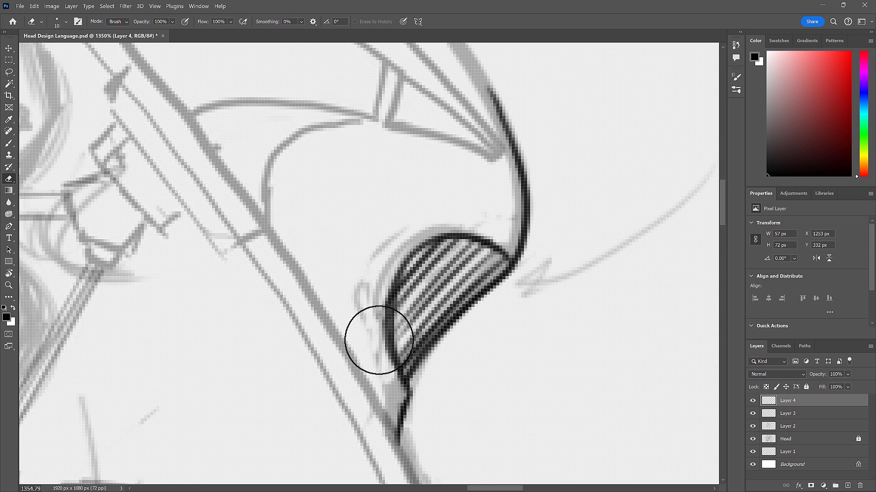
right_click(824, 402)
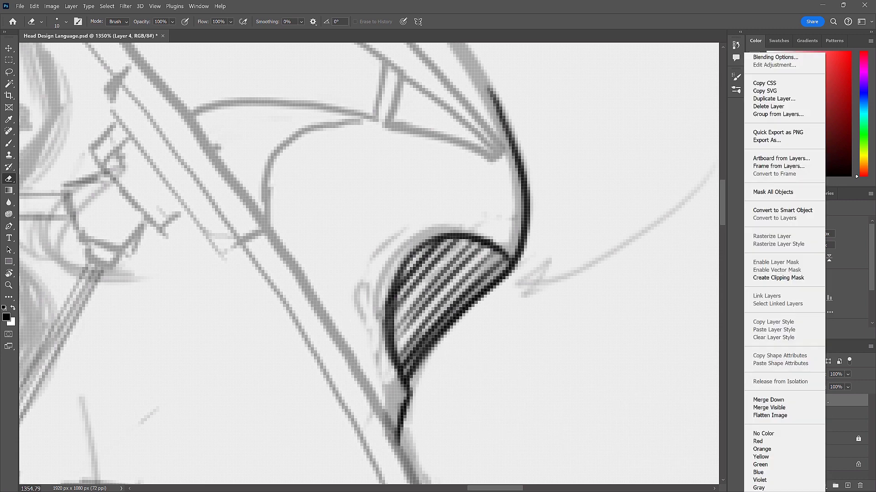
click(768, 400)
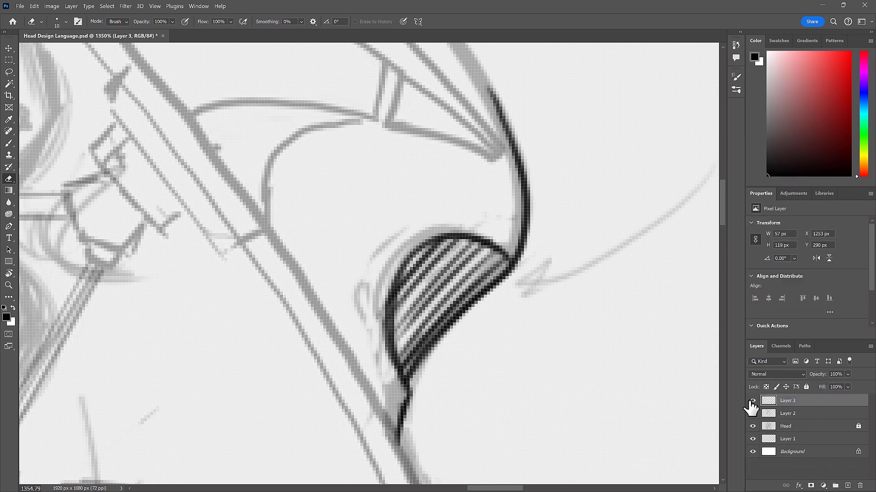
- Add a new layer and set the brush to a bright orange colour at 44 px
mouse_move(573, 370)
mouse_down()
mouse_move(545, 373)
mouse_move(569, 330)
mouse_move(458, 211)
mouse_up()
click(848, 486)
key(b)
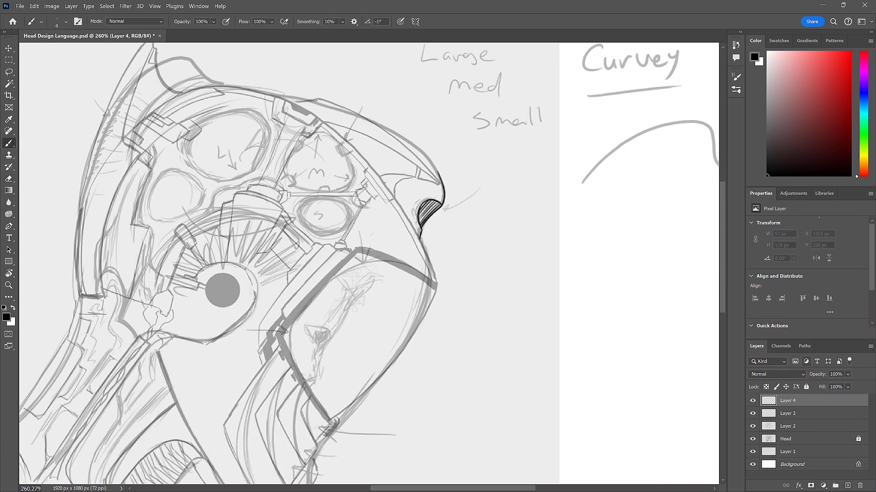
click(864, 157)
drag(843, 82, 851, 52)
click(865, 162)
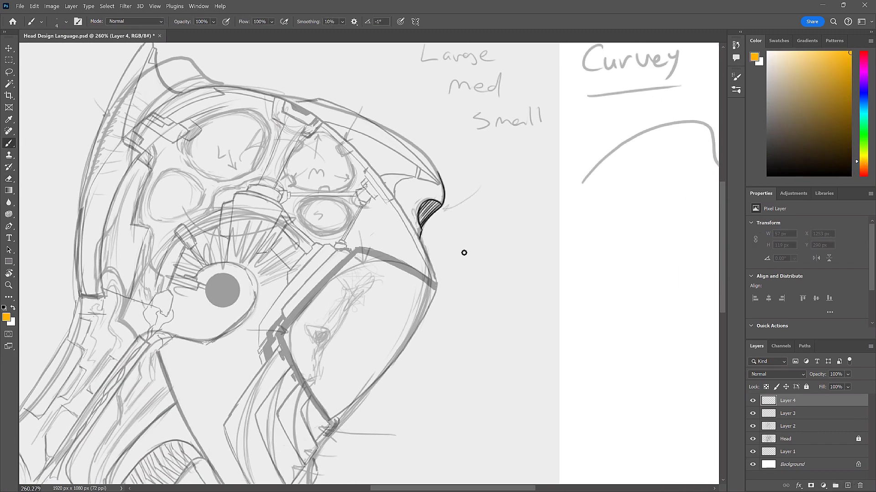
right_click(523, 247)
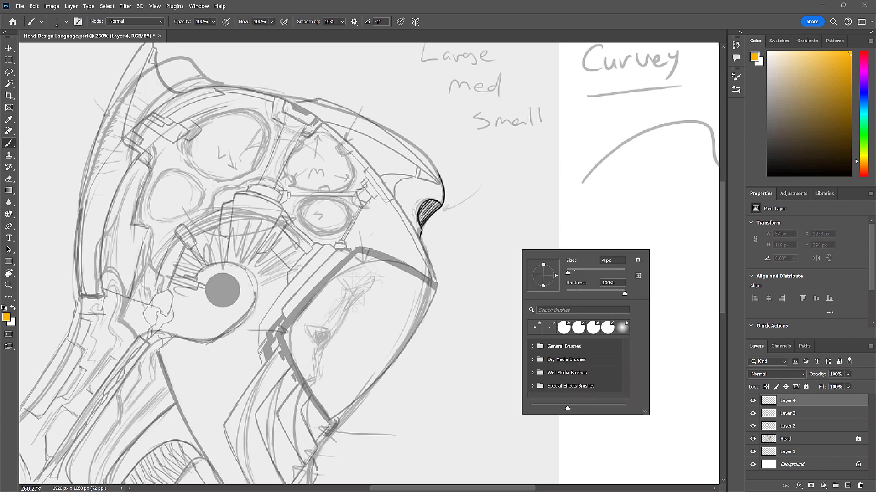
drag(580, 272, 578, 272)
- Paint tapered orange light beams fanning outward and downward from the brow notch
mouse_move(437, 216)
mouse_down()
mouse_move(452, 247)
mouse_move(455, 295)
mouse_up()
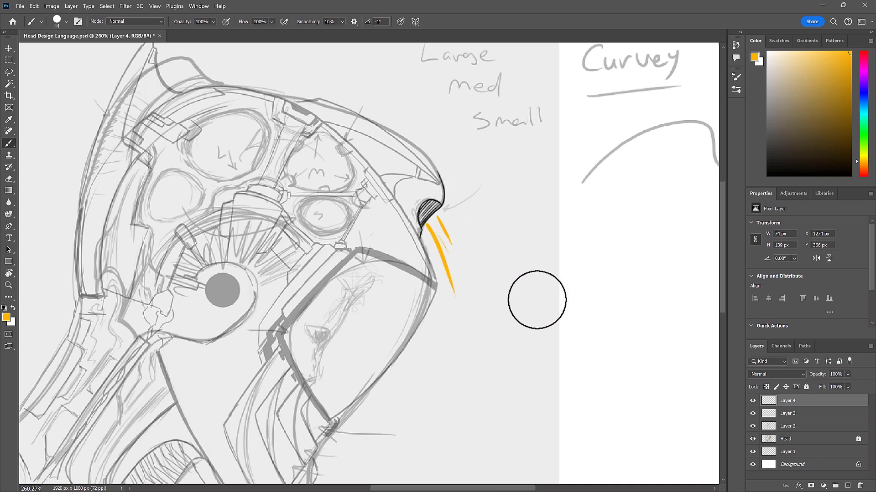
click(751, 402)
click(749, 401)
drag(450, 211, 510, 241)
drag(448, 229, 489, 259)
drag(522, 297, 445, 215)
drag(495, 311, 437, 221)
drag(477, 334, 436, 216)
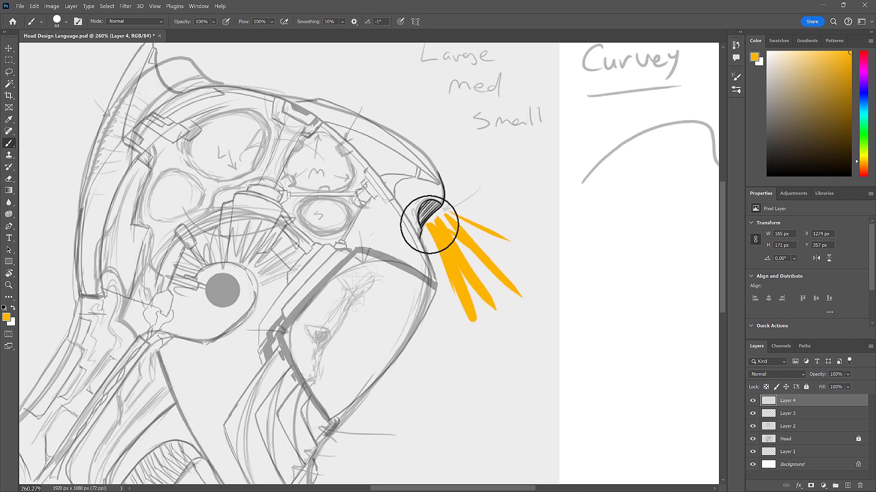
mouse_move(526, 253)
mouse_down()
mouse_move(474, 251)
mouse_move(448, 218)
mouse_up()
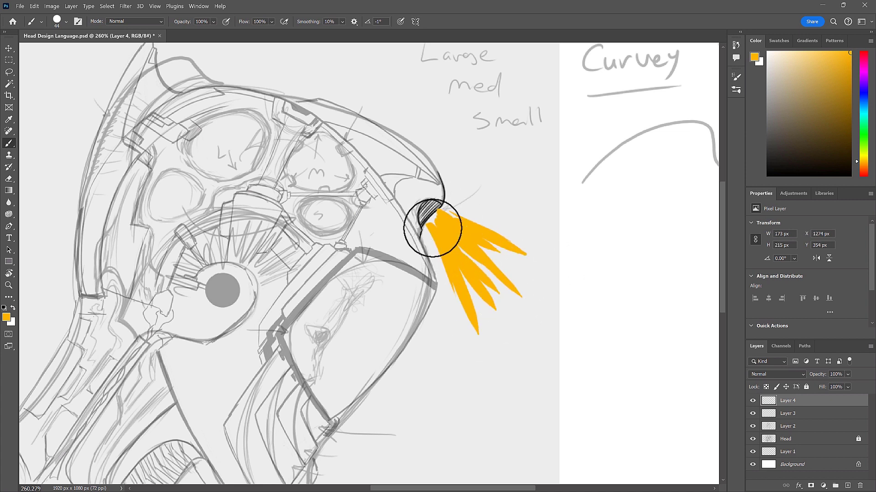
- Paint pale orange highlights in the core of the beams near the notch and pick a lighter cream tint
click(807, 59)
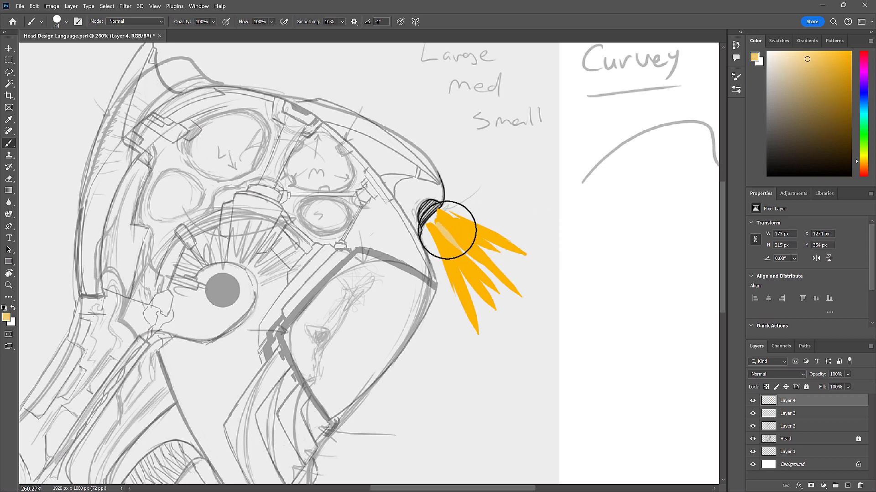
mouse_move(446, 225)
mouse_down()
mouse_move(468, 233)
mouse_move(459, 273)
mouse_move(438, 231)
mouse_move(450, 246)
mouse_move(429, 237)
mouse_move(448, 223)
mouse_move(472, 232)
mouse_move(457, 236)
mouse_move(470, 263)
mouse_move(451, 244)
mouse_move(474, 231)
mouse_move(452, 233)
mouse_move(438, 222)
mouse_move(465, 254)
mouse_move(452, 259)
mouse_move(505, 254)
mouse_up()
click(782, 63)
click(780, 59)
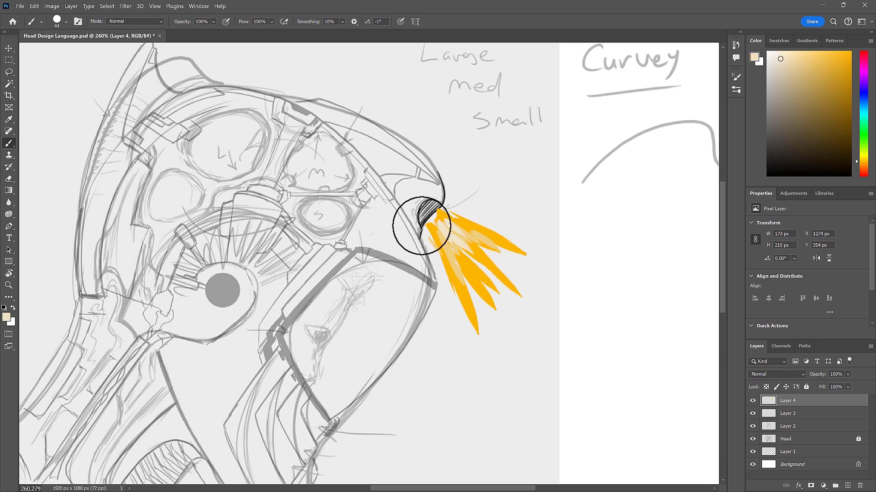
- Soften the painted beams with a Box Blur of 8 pixels radius
click(126, 6)
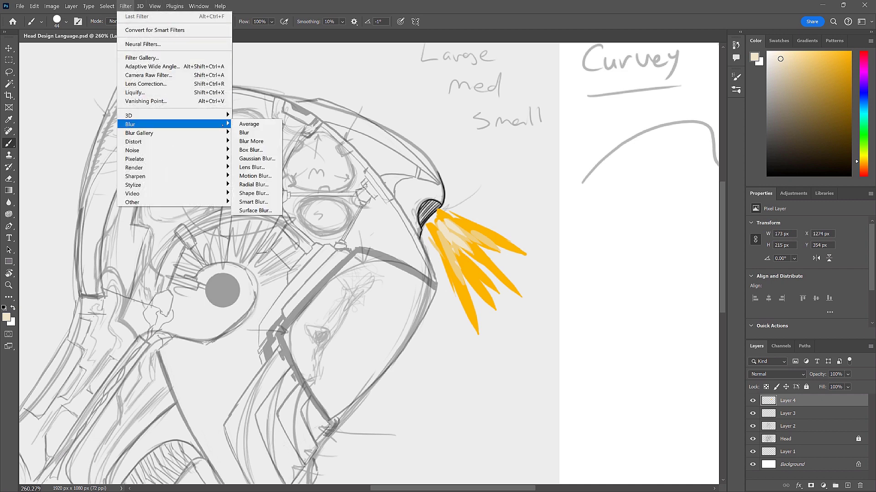
mouse_move(219, 124)
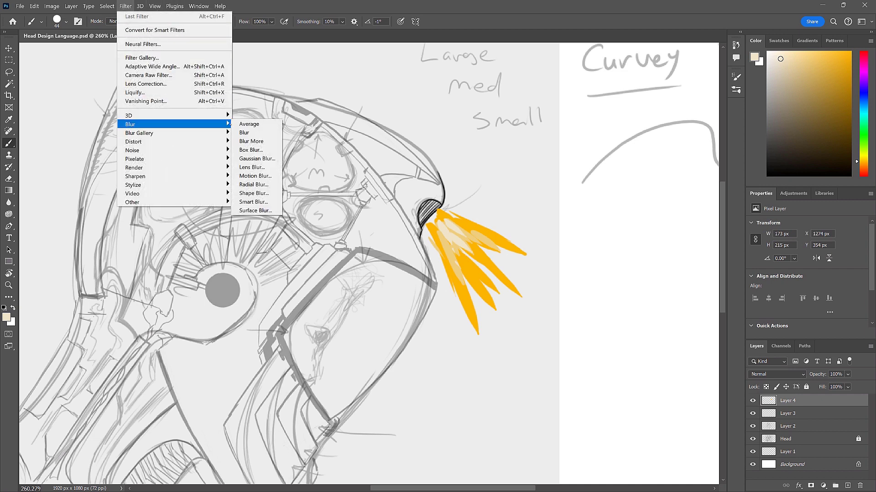
click(263, 150)
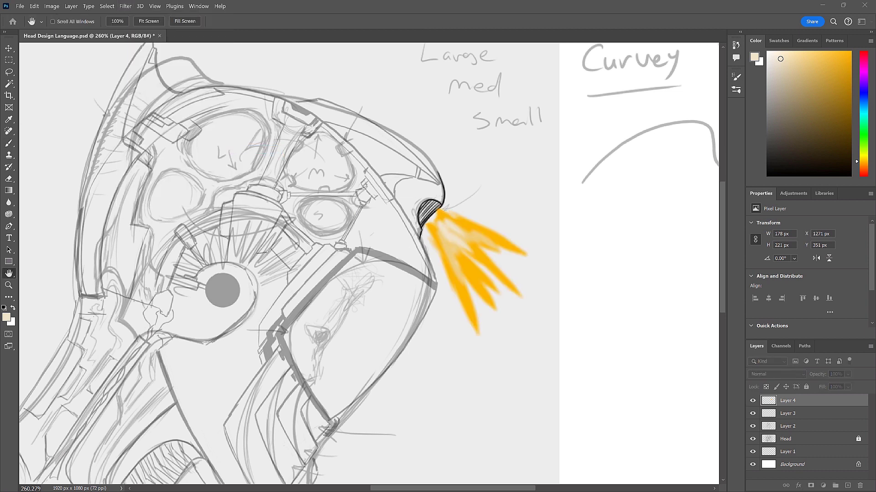
drag(228, 0, 194, 232)
drag(148, 376, 154, 376)
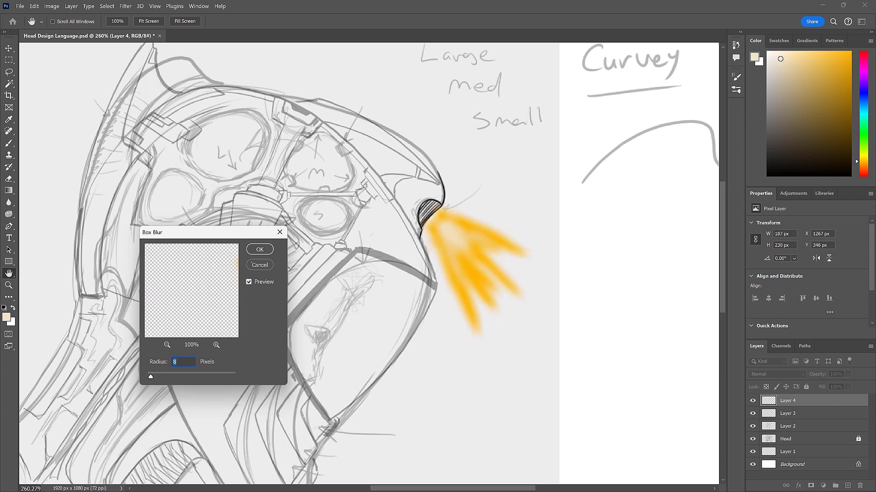
click(260, 250)
key(b)
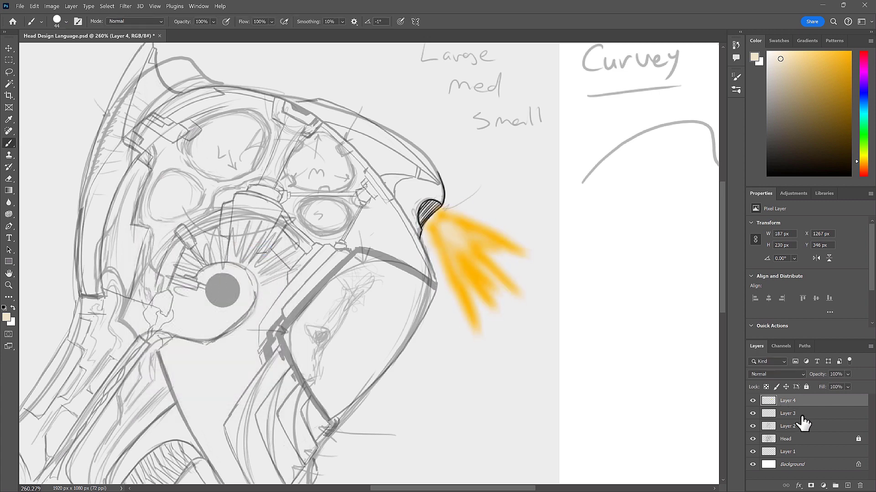
- Duplicate the blurred beam layer to intensify the glow, and lower the beam layer's opacity to 51%
mouse_move(827, 402)
mouse_down()
mouse_move(834, 480)
mouse_move(853, 487)
mouse_up()
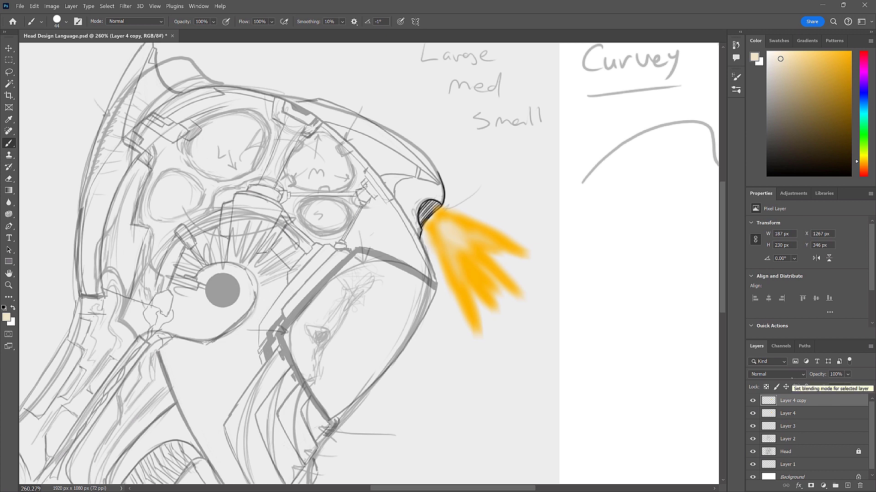
key(alt+shift+s)
click(775, 375)
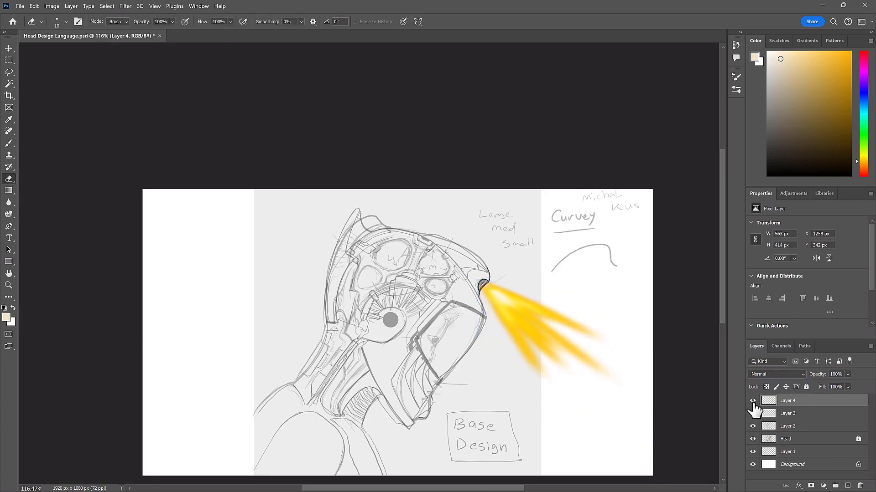
click(848, 374)
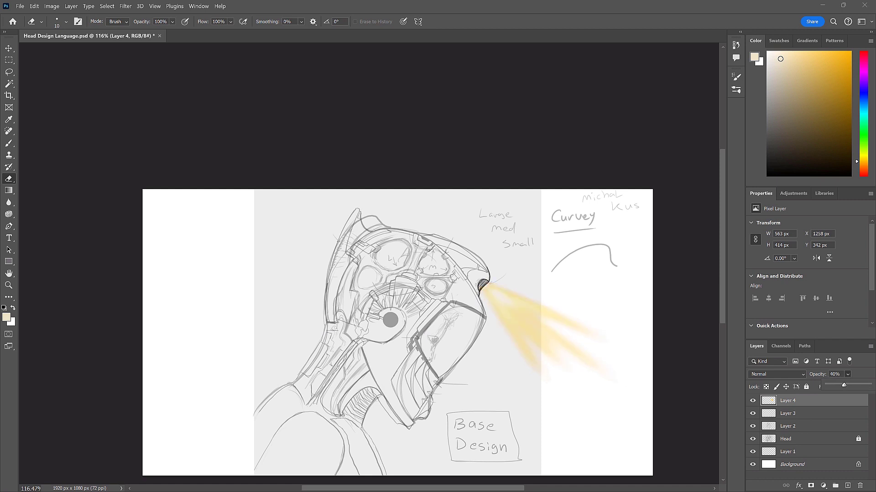
- Toggle the visibility of Layer 3 and Layer 2 to check which lines they hold, and make Layer 2 active
click(814, 413)
click(752, 414)
click(753, 413)
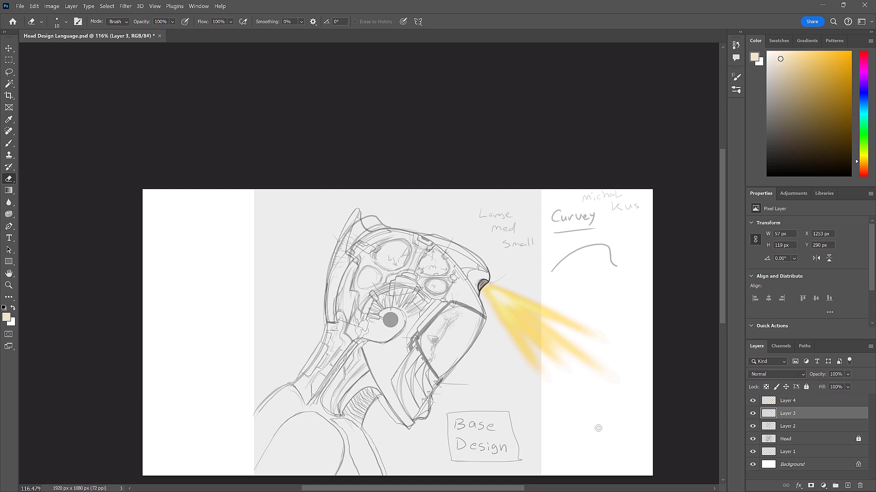
drag(413, 338, 455, 338)
drag(456, 340, 471, 341)
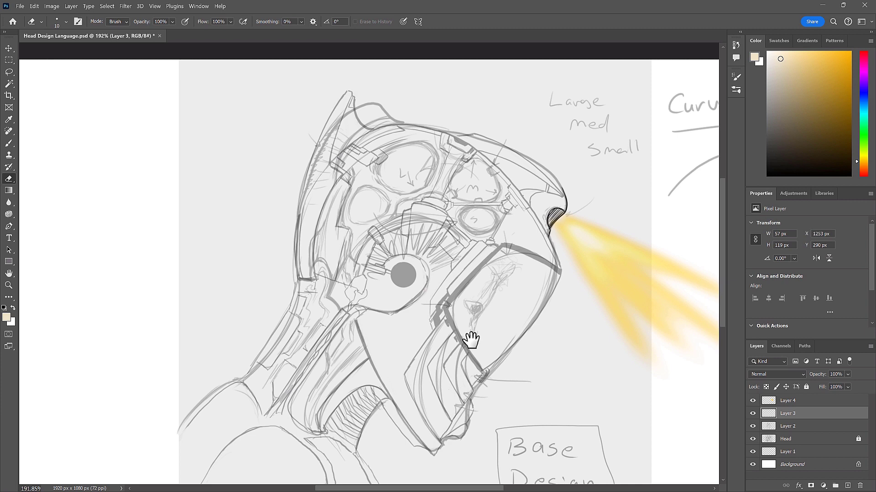
click(752, 413)
click(753, 413)
click(753, 427)
click(752, 427)
click(821, 428)
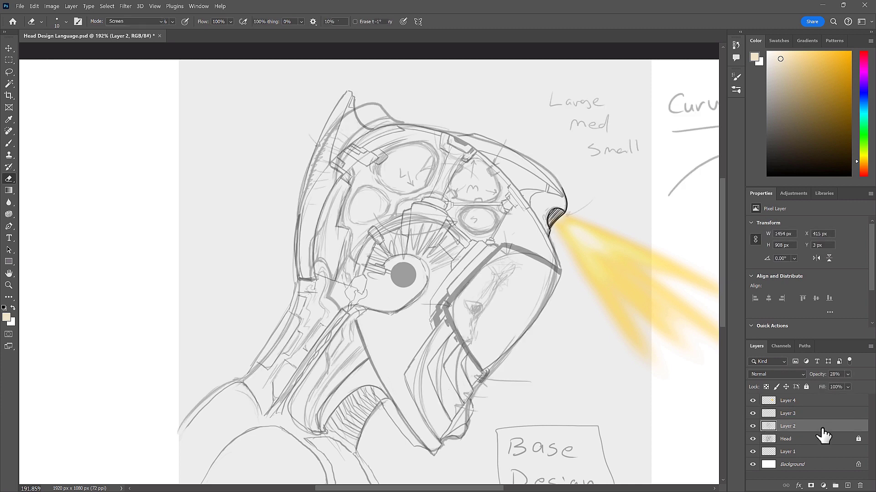
- With a smaller black brush, sketch a heavier curved line down the jaw plate's inner edge and a contour beneath the ear disc
key(b)
key(d)
drag(393, 350, 403, 364)
key(ctrl+z)
key(bracketleft)
key(bracketleft)
key(bracketleft)
key(bracketleft)
key(bracketleft)
key(bracketleft)
drag(411, 330, 360, 318)
key(ctrl+z)
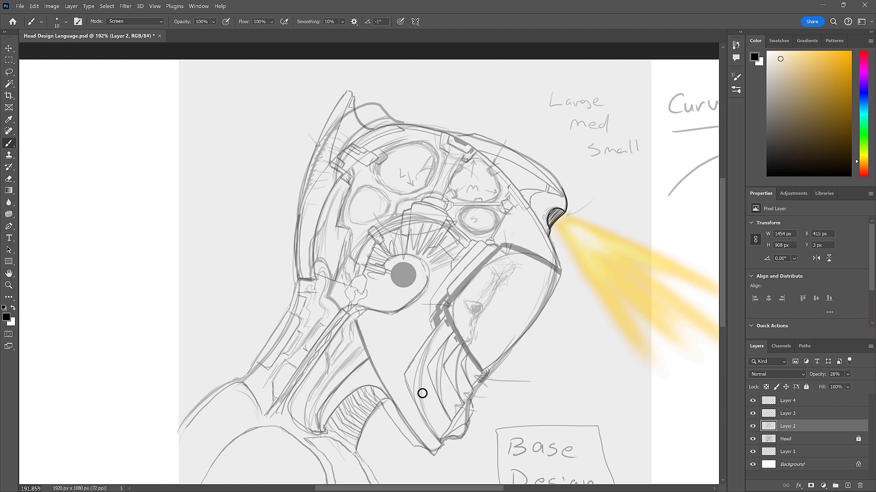
drag(446, 318, 439, 325)
drag(416, 376, 431, 438)
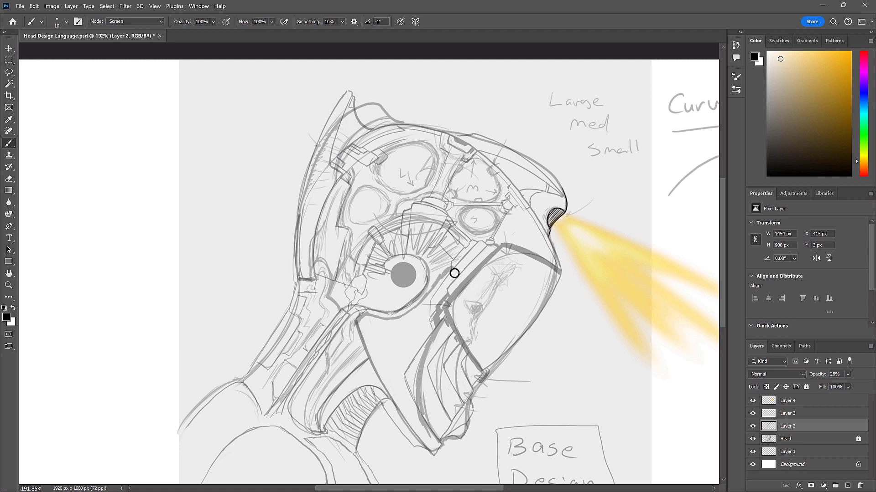
- Clean up the contour beneath the ear disc with eraser and brush, and sketch a light line across the jaw plate's upper end
key(e)
key(b)
key(e)
key(b)
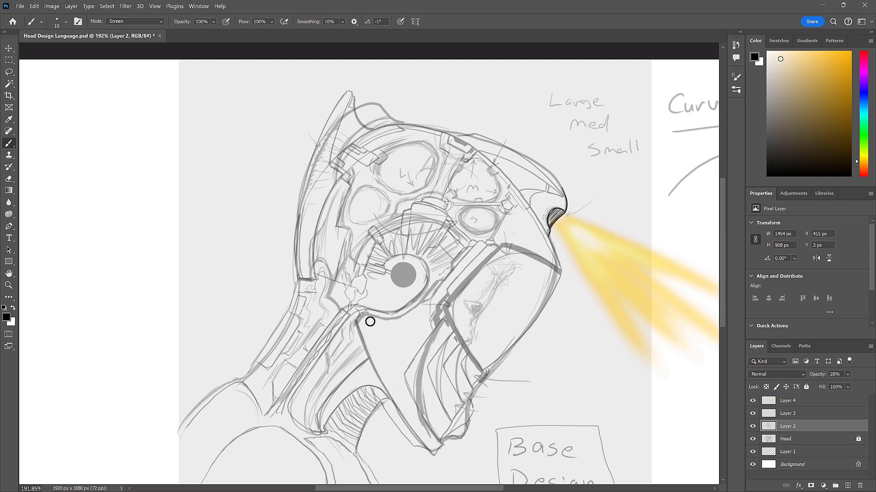
key(e)
key(b)
drag(389, 324, 412, 327)
drag(528, 91, 502, 149)
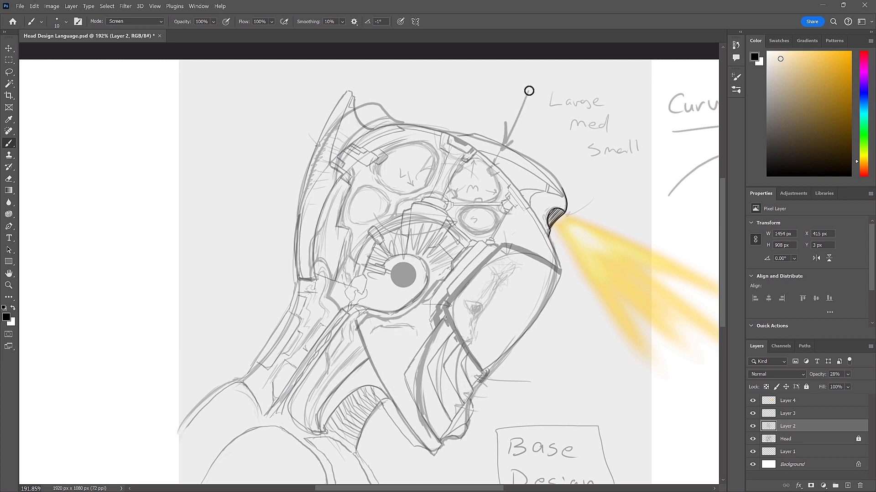
key(ctrl+z)
- Draw a thick rounded triangular inset on the jaw plate below the ear disc and trim its outline with the eraser
mouse_move(399, 325)
mouse_down()
mouse_move(400, 357)
mouse_move(423, 325)
mouse_move(413, 346)
mouse_move(376, 331)
mouse_move(409, 357)
mouse_move(409, 327)
mouse_move(420, 322)
mouse_move(396, 327)
mouse_move(441, 328)
mouse_move(426, 357)
mouse_move(436, 341)
mouse_move(385, 385)
mouse_move(364, 326)
mouse_move(346, 316)
mouse_move(358, 340)
mouse_move(361, 334)
mouse_move(351, 343)
mouse_move(382, 415)
mouse_move(365, 423)
mouse_move(395, 432)
mouse_up()
key(e)
key(b)
mouse_move(438, 365)
mouse_down()
mouse_move(407, 410)
mouse_move(420, 395)
mouse_move(394, 418)
mouse_move(376, 420)
mouse_up()
drag(353, 383, 375, 422)
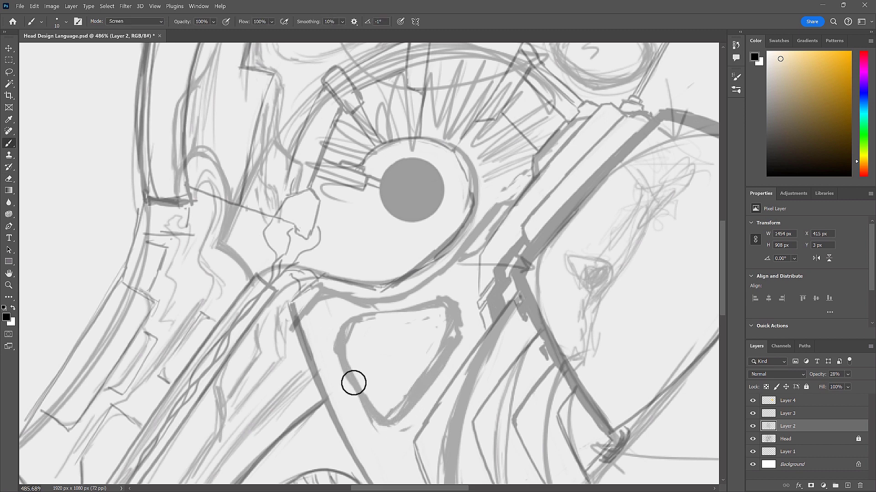
mouse_move(334, 340)
mouse_down()
mouse_move(341, 319)
mouse_move(365, 315)
mouse_move(431, 338)
mouse_up()
key(e)
drag(352, 329, 396, 315)
key(b)
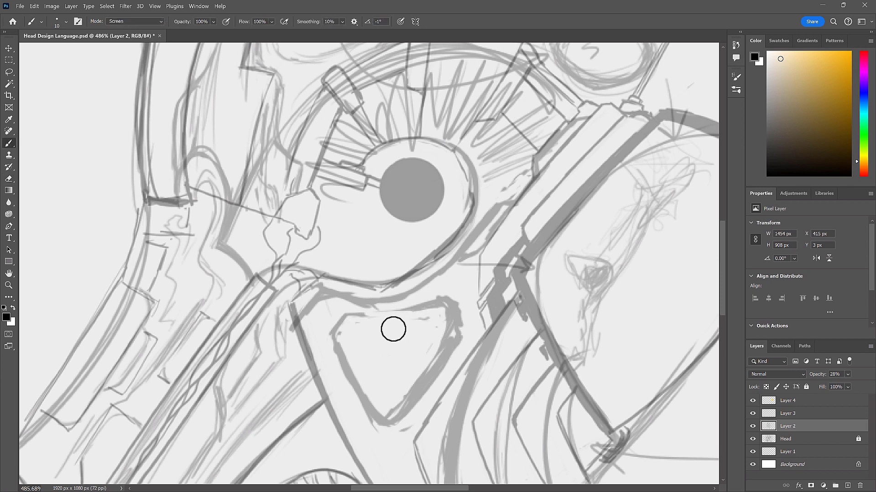
- Sketch a slotted vent with hatch lines inside the triangular inset and a small arrow beside the neck ribs
mouse_move(515, 358)
mouse_down()
mouse_move(444, 347)
mouse_move(446, 332)
mouse_move(447, 342)
mouse_up()
drag(409, 451, 397, 435)
drag(395, 445, 402, 434)
mouse_move(409, 315)
mouse_down()
mouse_move(446, 305)
mouse_move(452, 314)
mouse_move(414, 340)
mouse_move(449, 308)
mouse_move(410, 313)
mouse_move(448, 302)
mouse_up()
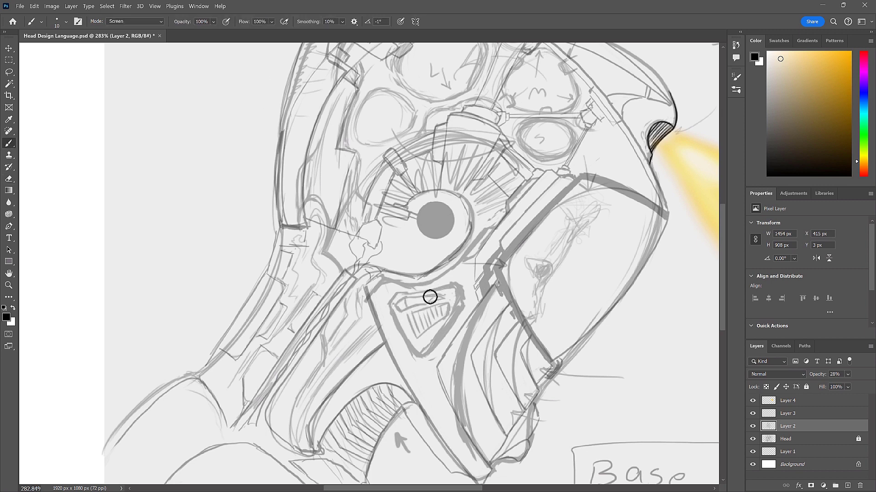
drag(450, 303, 483, 304)
- Refine the upper edge and inner vent lines of the triangular jaw inset with brush and eraser
key(e)
key(b)
drag(385, 293, 449, 282)
drag(395, 299, 442, 291)
click(360, 304)
click(369, 303)
drag(349, 312, 362, 347)
key(ctrl+z)
drag(392, 391, 326, 391)
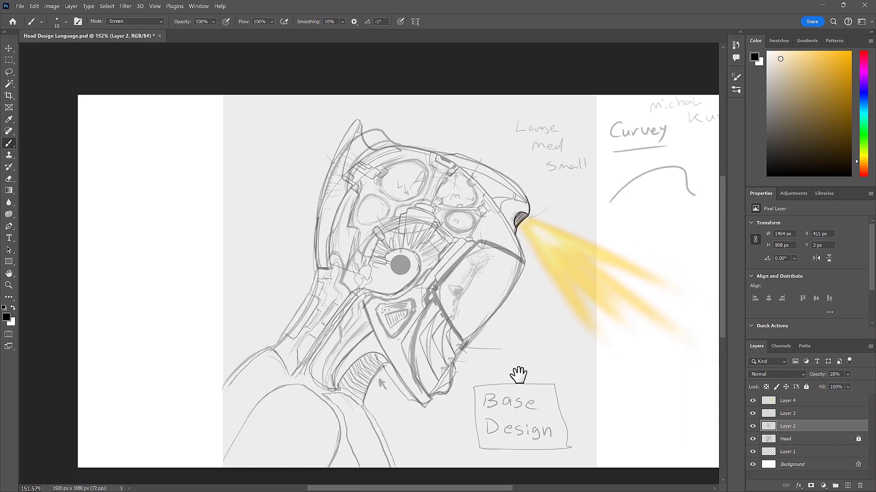
drag(518, 375, 478, 357)
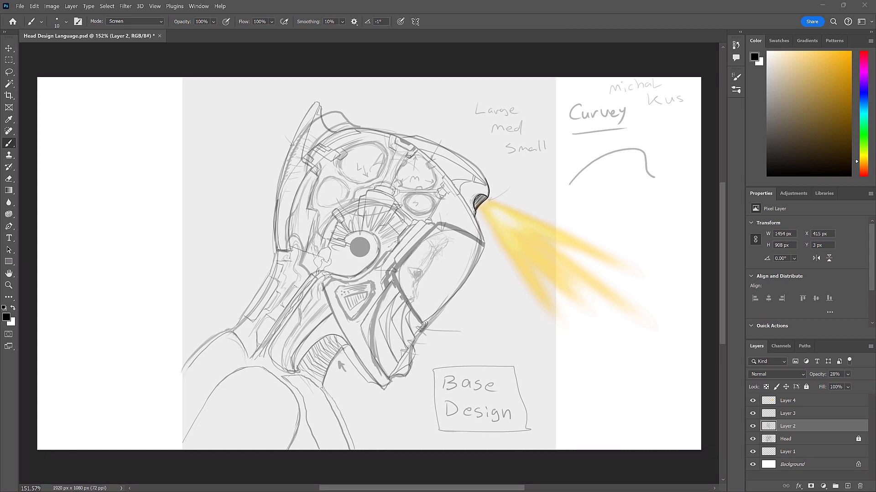